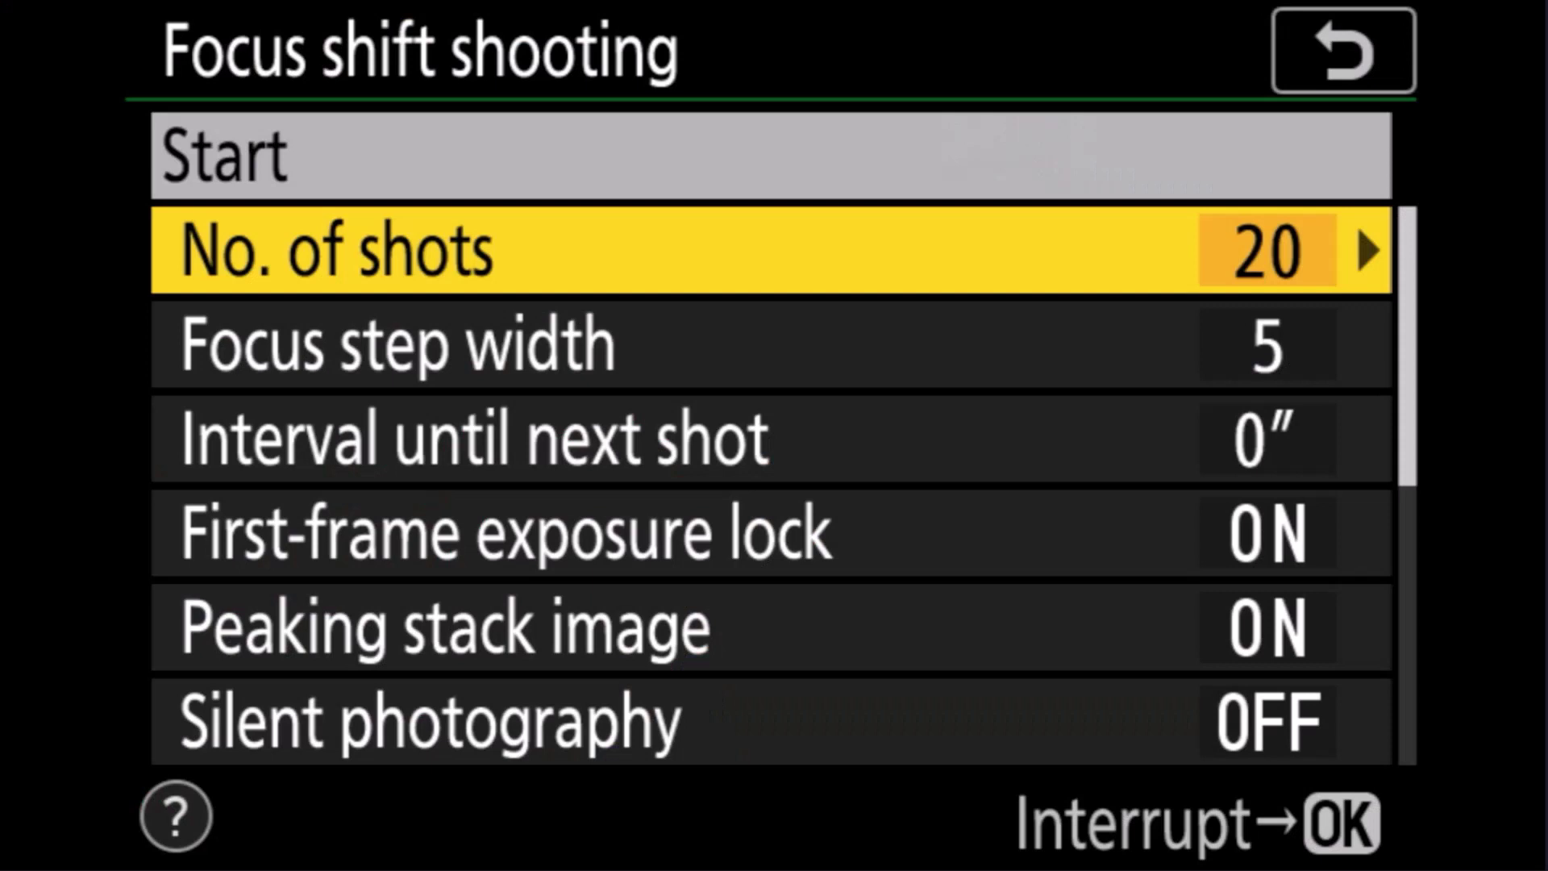
{"action": "left_click", "coordinate": [771, 344]}
{"action": "key", "text": "Right"}
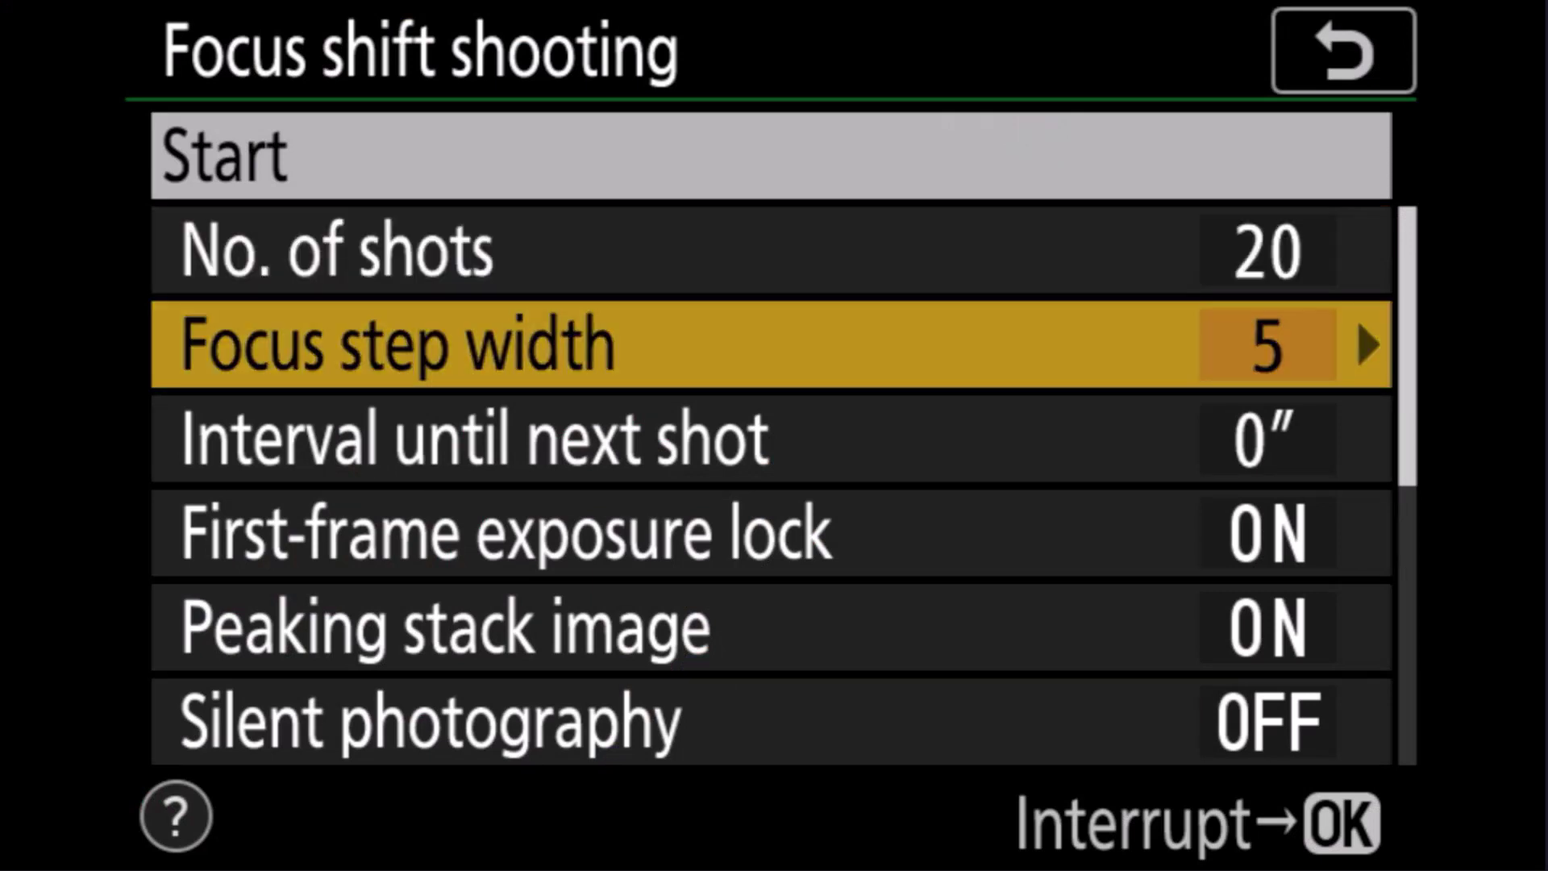
{"action": "key", "text": "Return"}
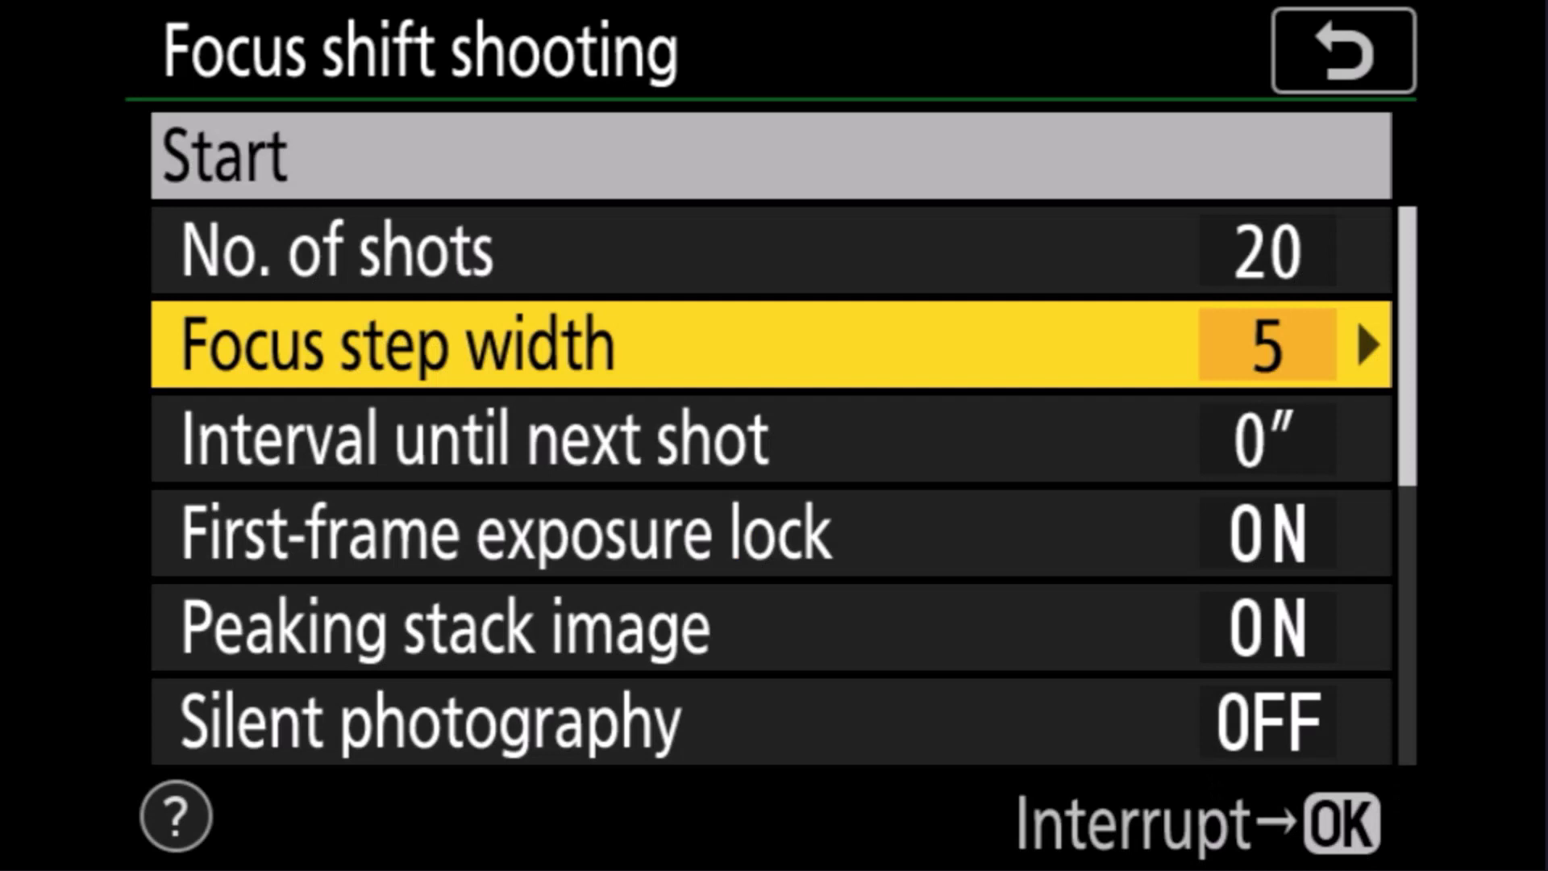
{"action": "left_click", "coordinate": [770, 439]}
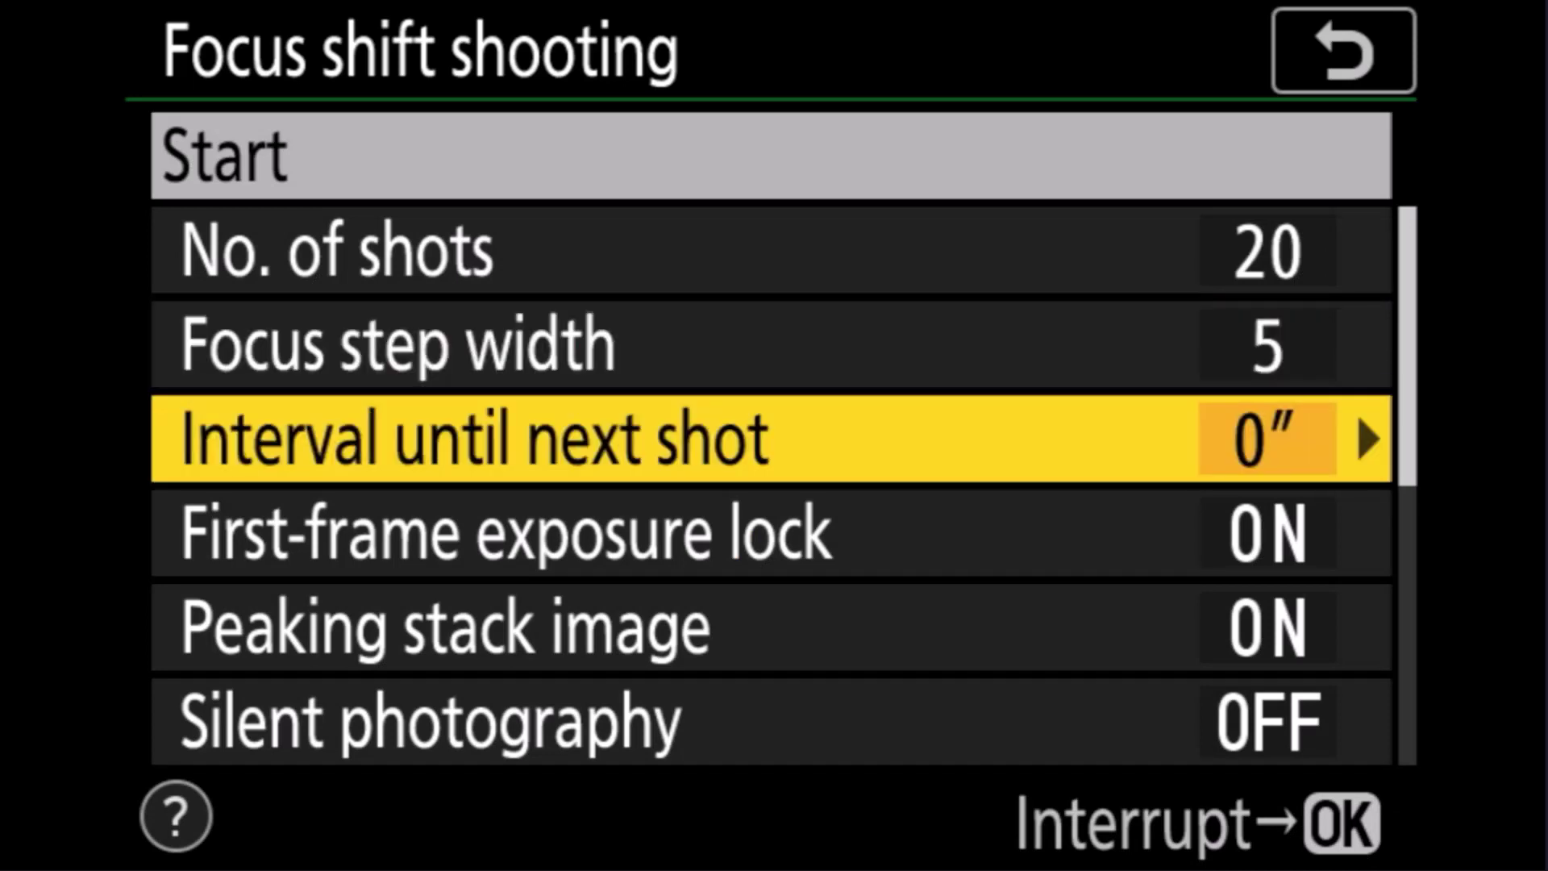
{"action": "key", "text": "Down"}
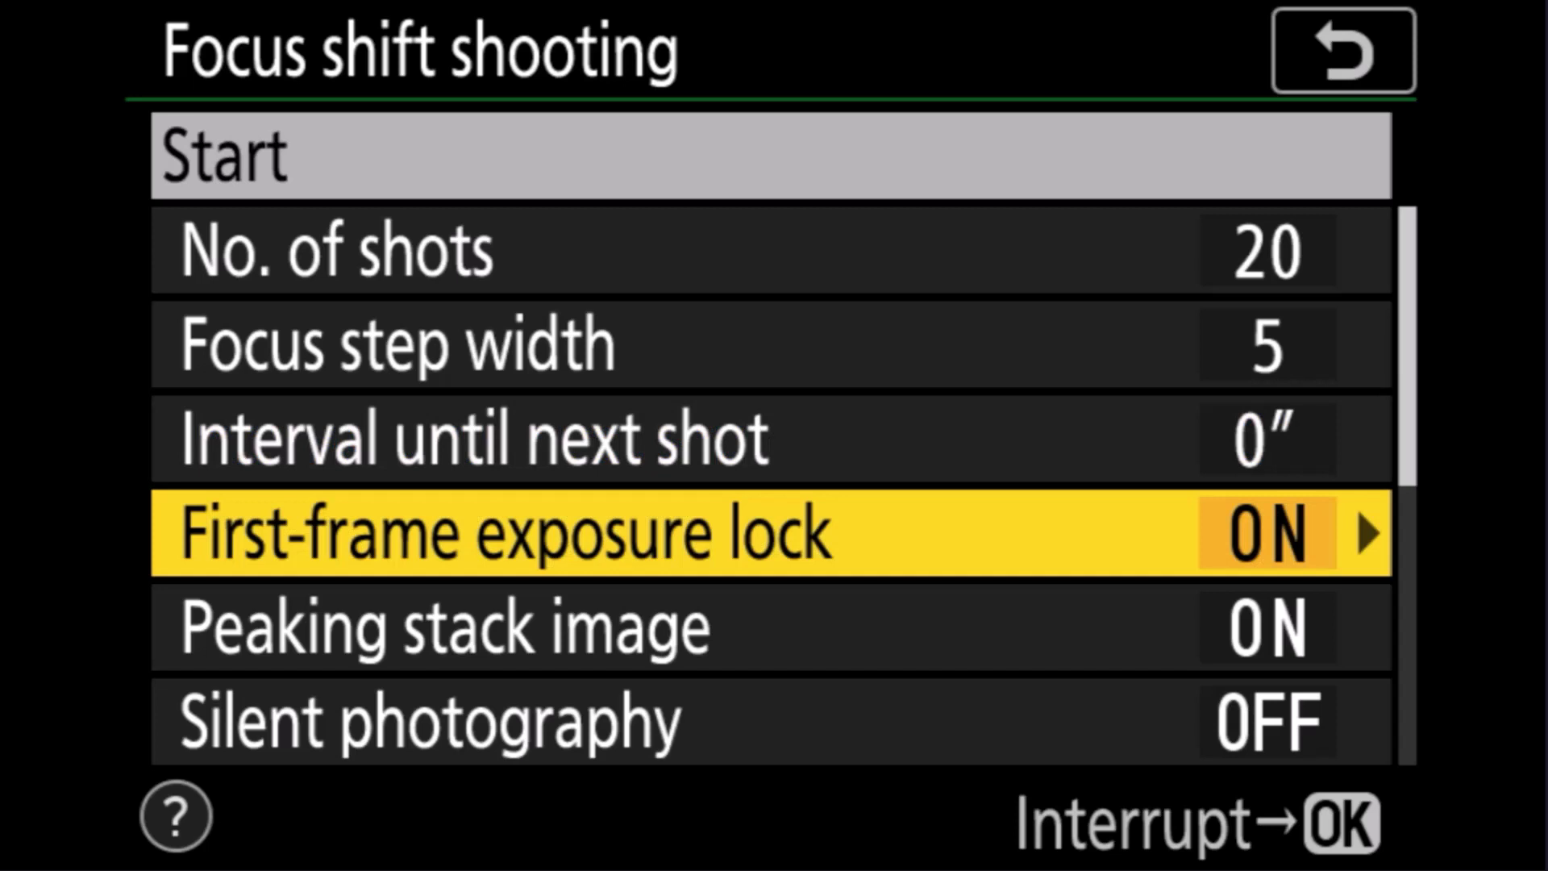
{"action": "key", "text": "Down"}
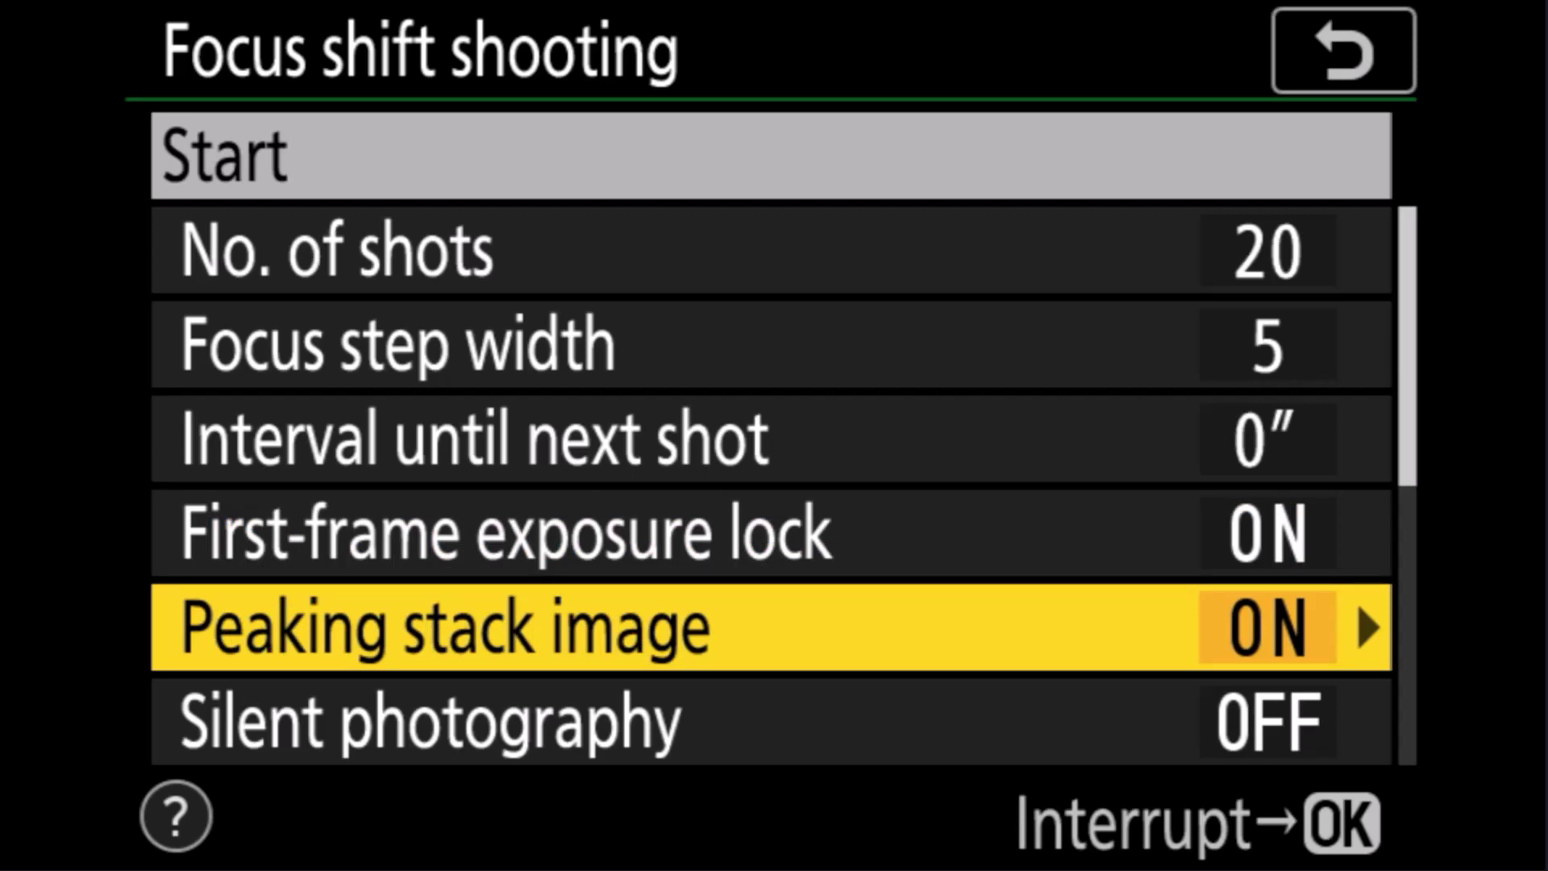
{"action": "key", "text": "Down"}
{"action": "key", "text": "Down"}
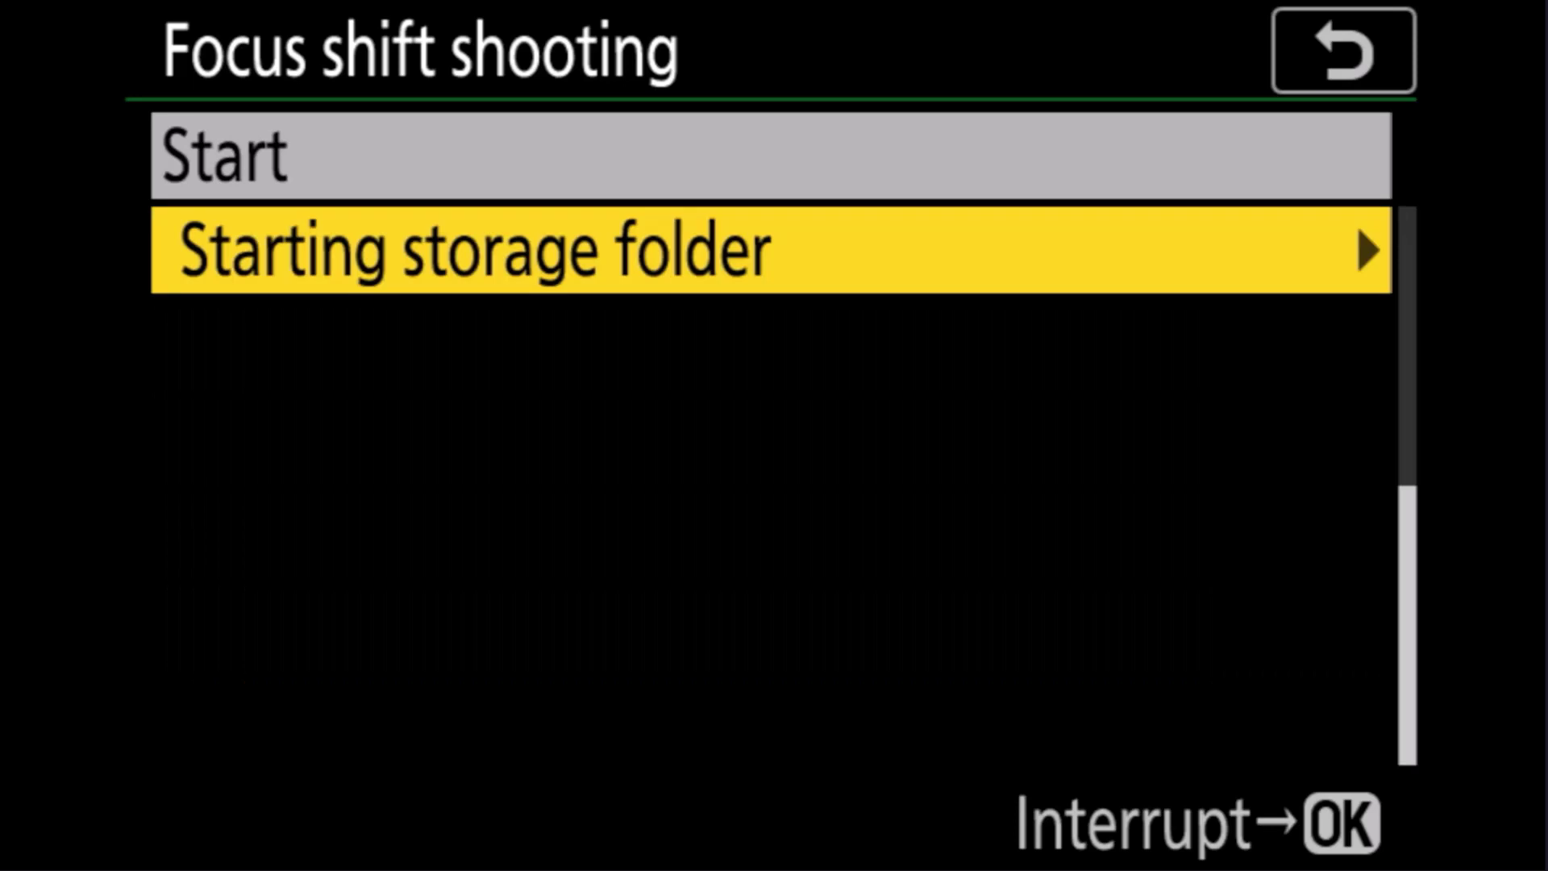
{"action": "key", "text": "Right"}
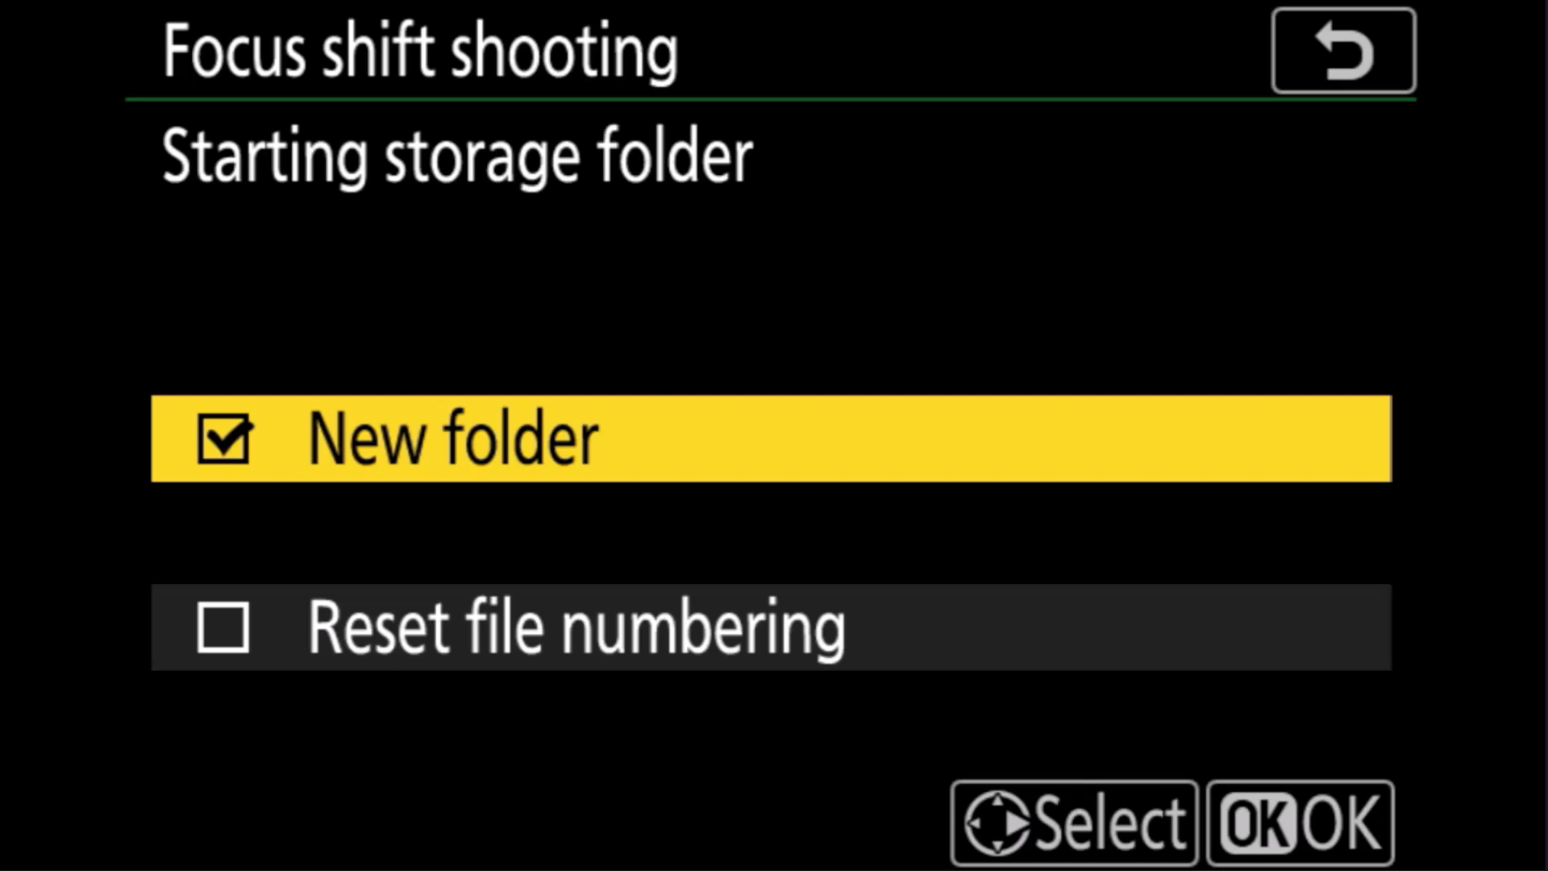
{"action": "key", "text": "Escape"}
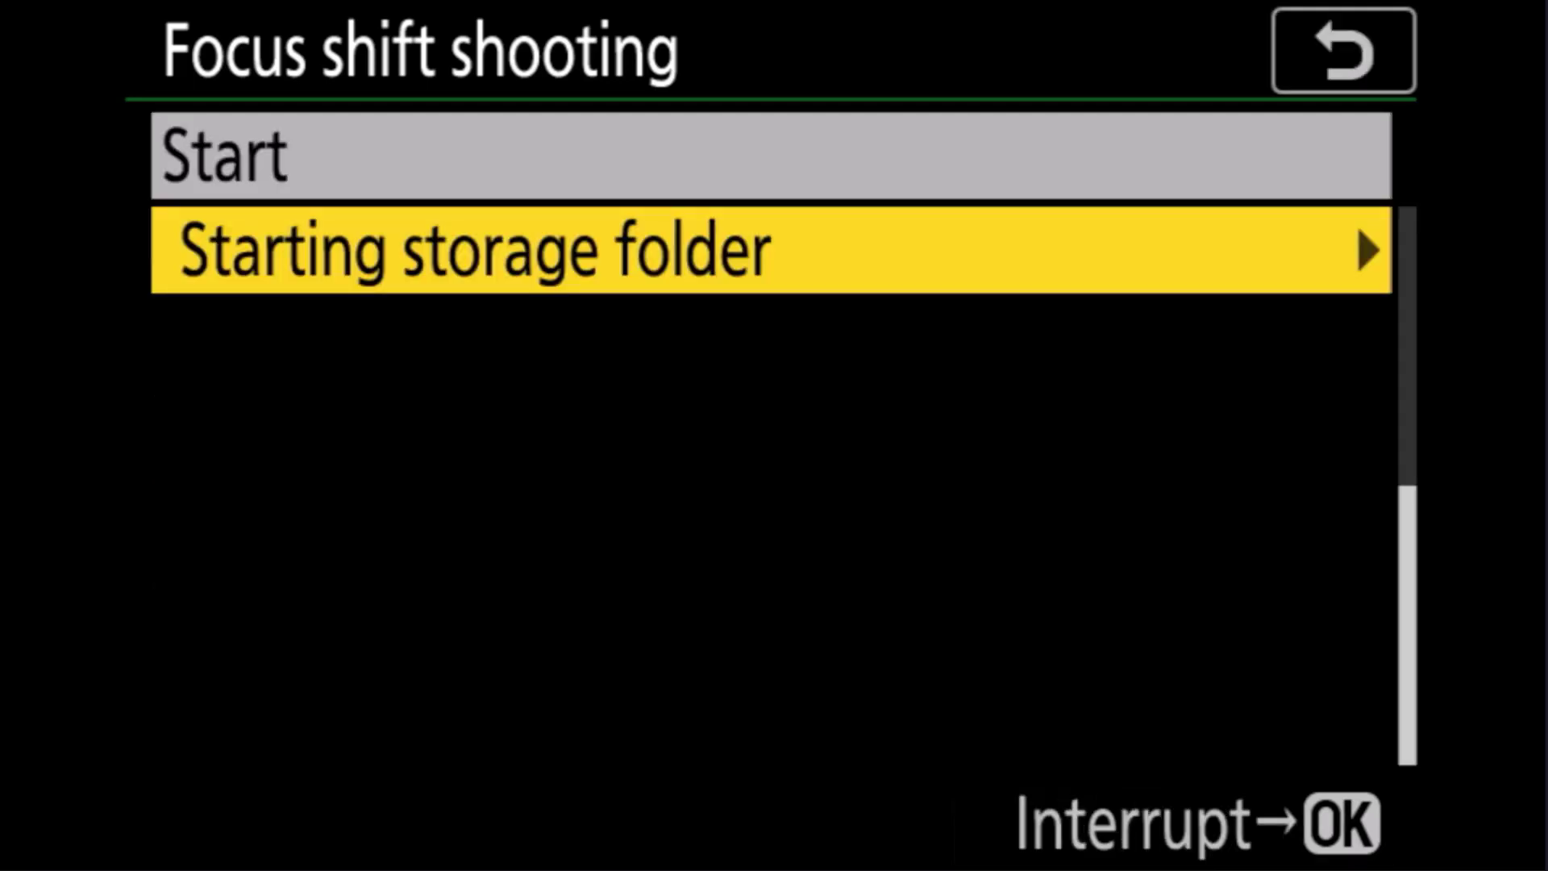
{"action": "key", "text": "Up"}
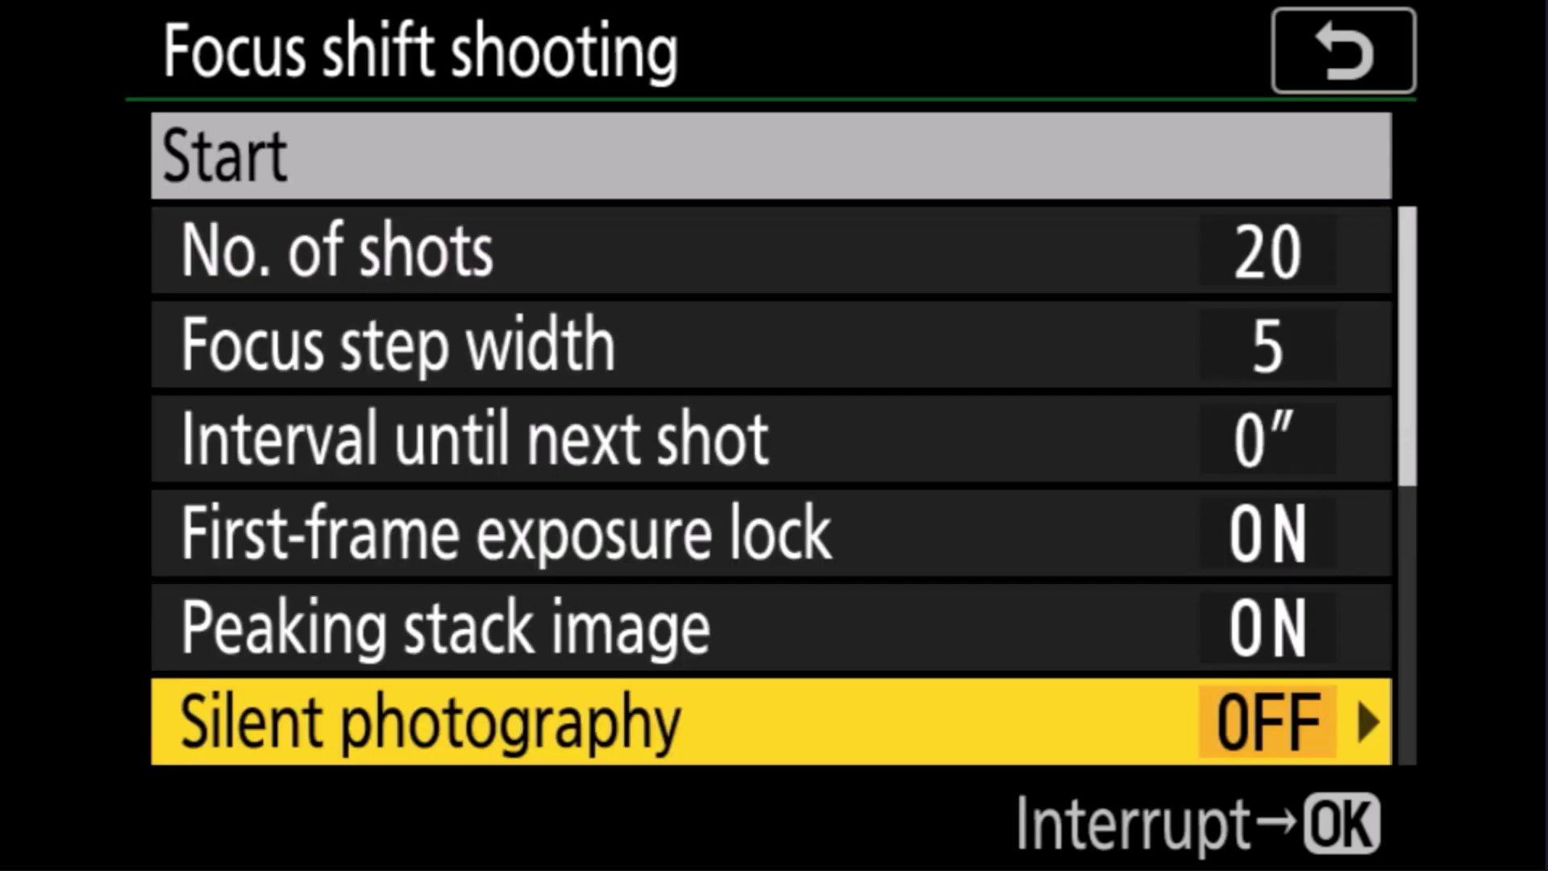
{"action": "key", "text": "Up"}
{"action": "key", "text": "Up"}
{"action": "key", "text": "Up"}
{"action": "key", "text": "Up"}
{"action": "key", "text": "Up"}
{"action": "key", "text": "Up"}
{"action": "key", "text": "Up"}
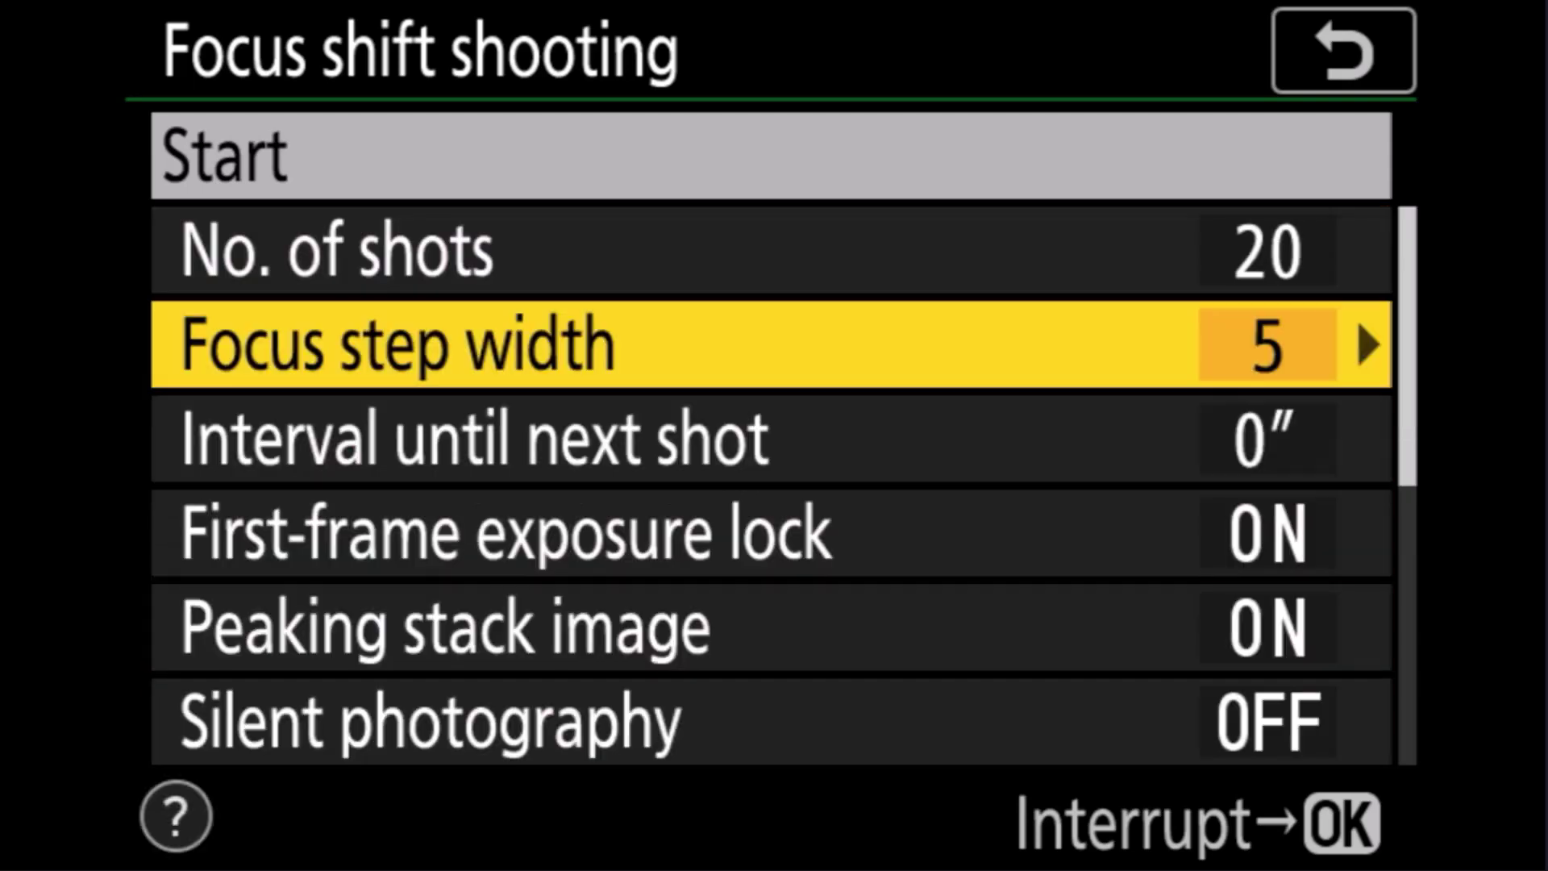
{"action": "key", "text": "Down"}
{"action": "key", "text": "Up"}
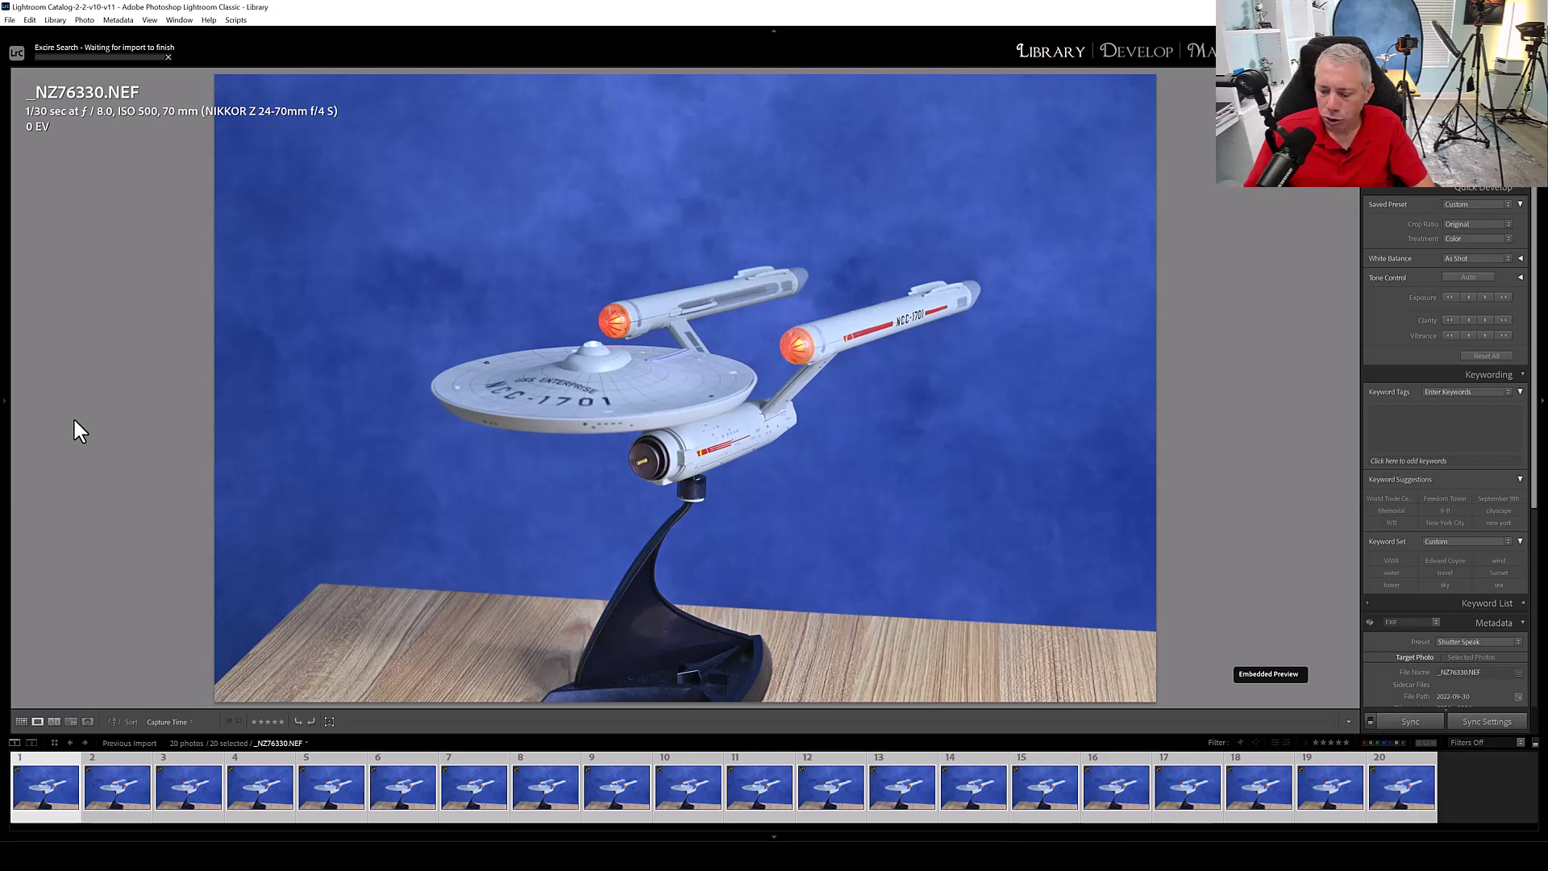
{"action": "key", "text": "Right"}
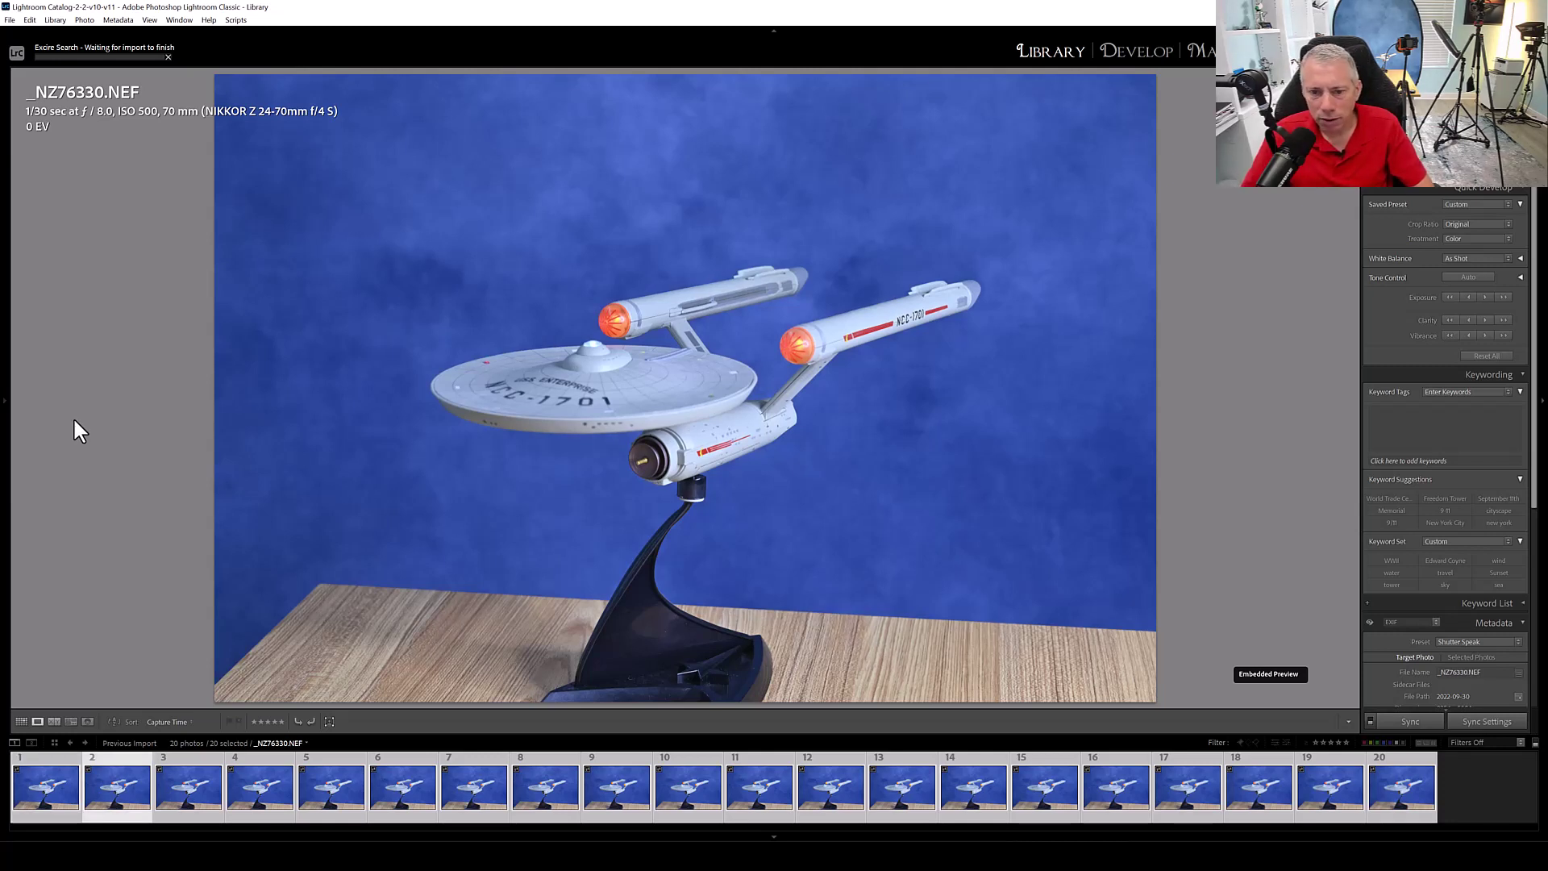
{"action": "key", "text": "Right"}
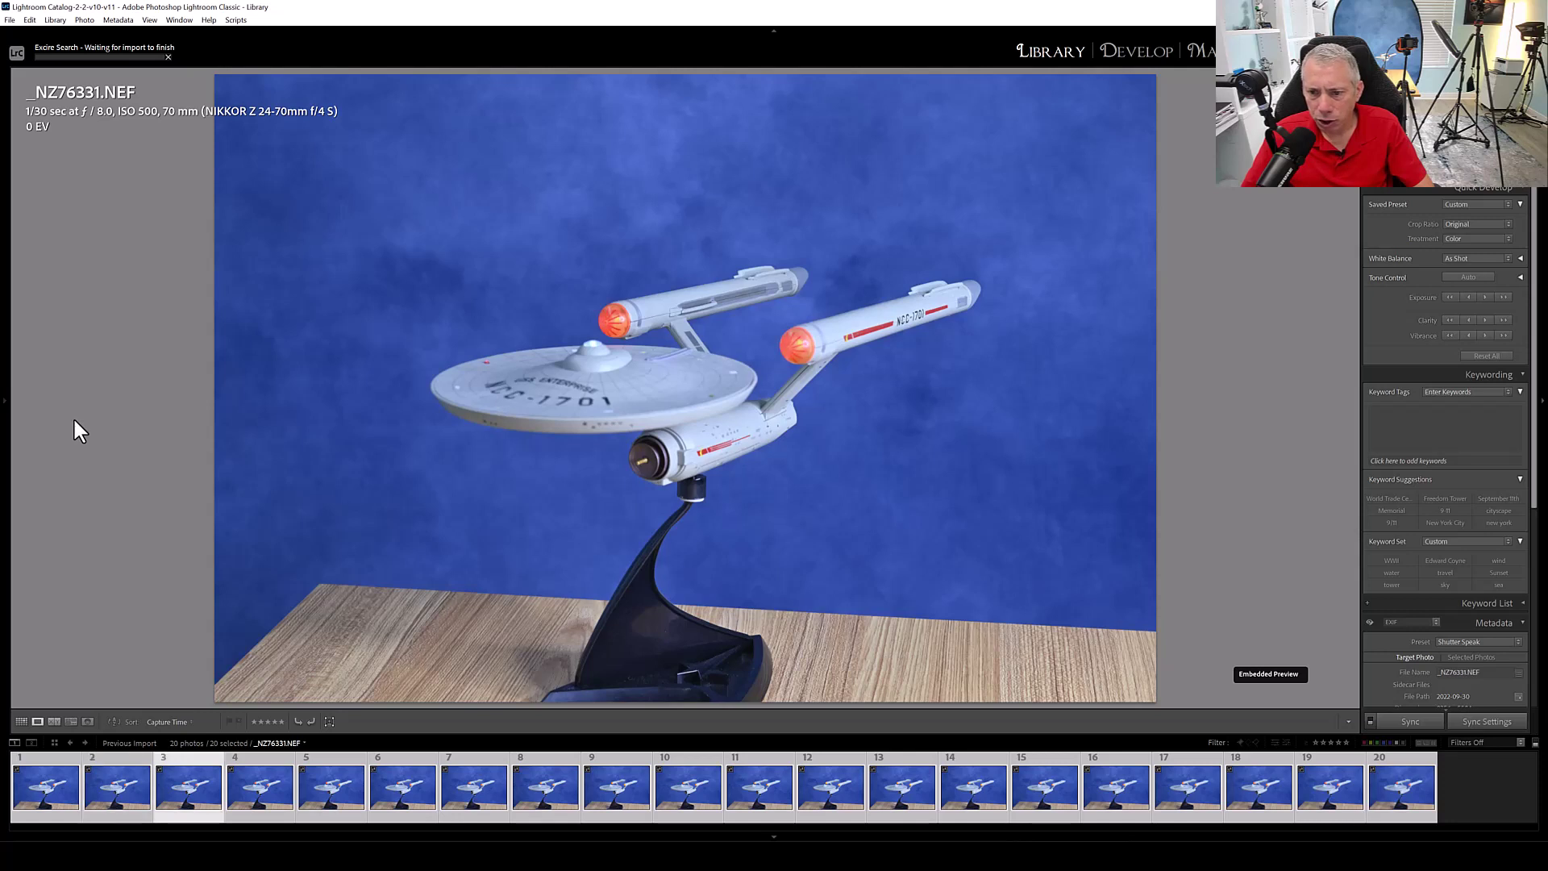
{"action": "key", "text": "Right"}
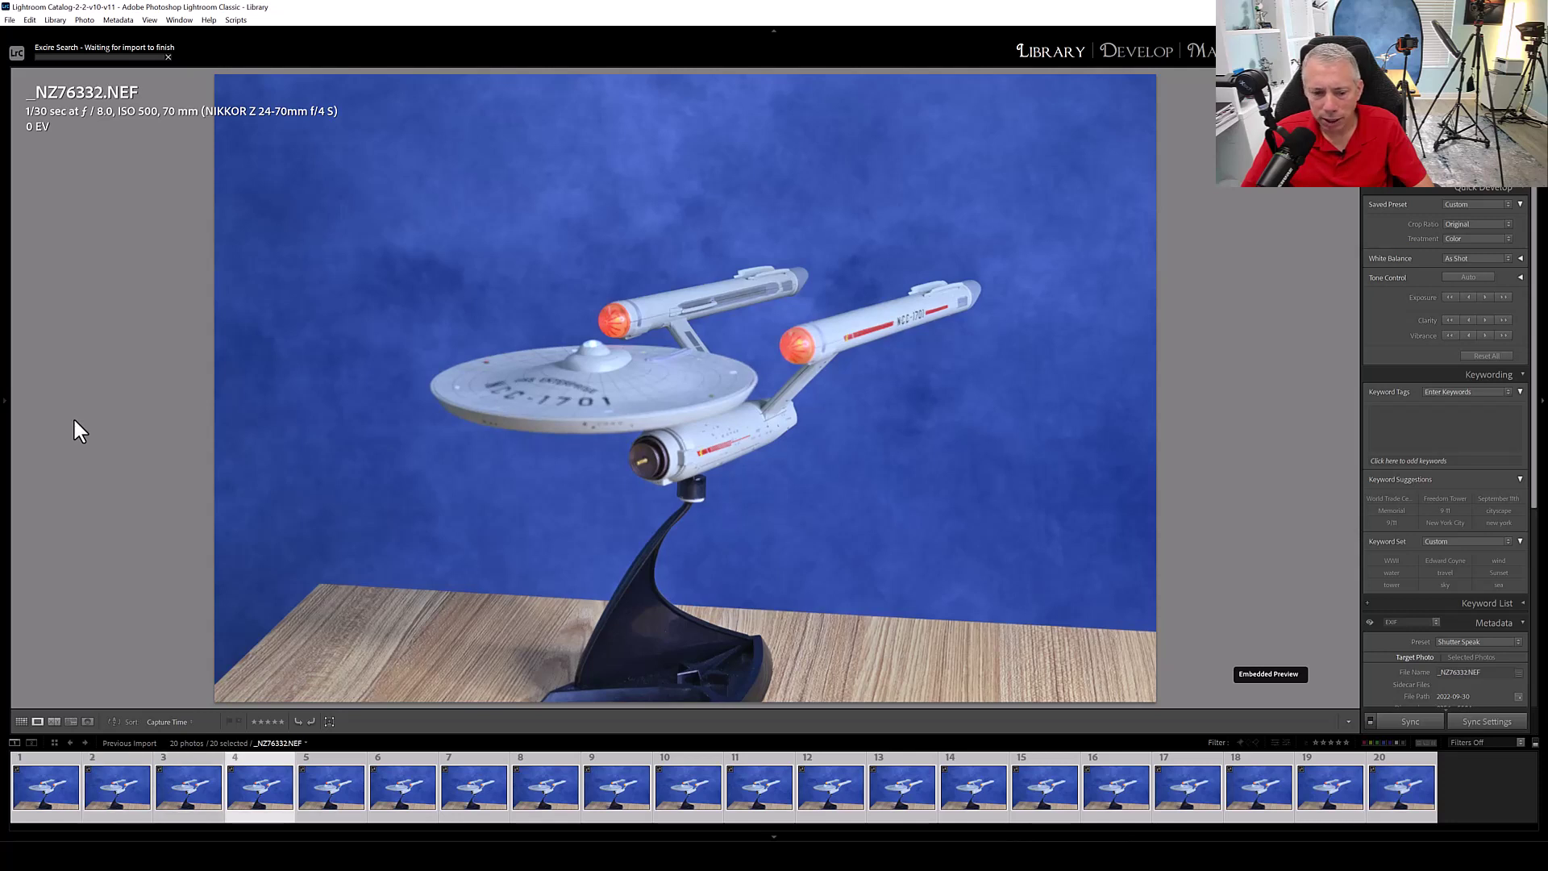
{"action": "key", "text": "Right"}
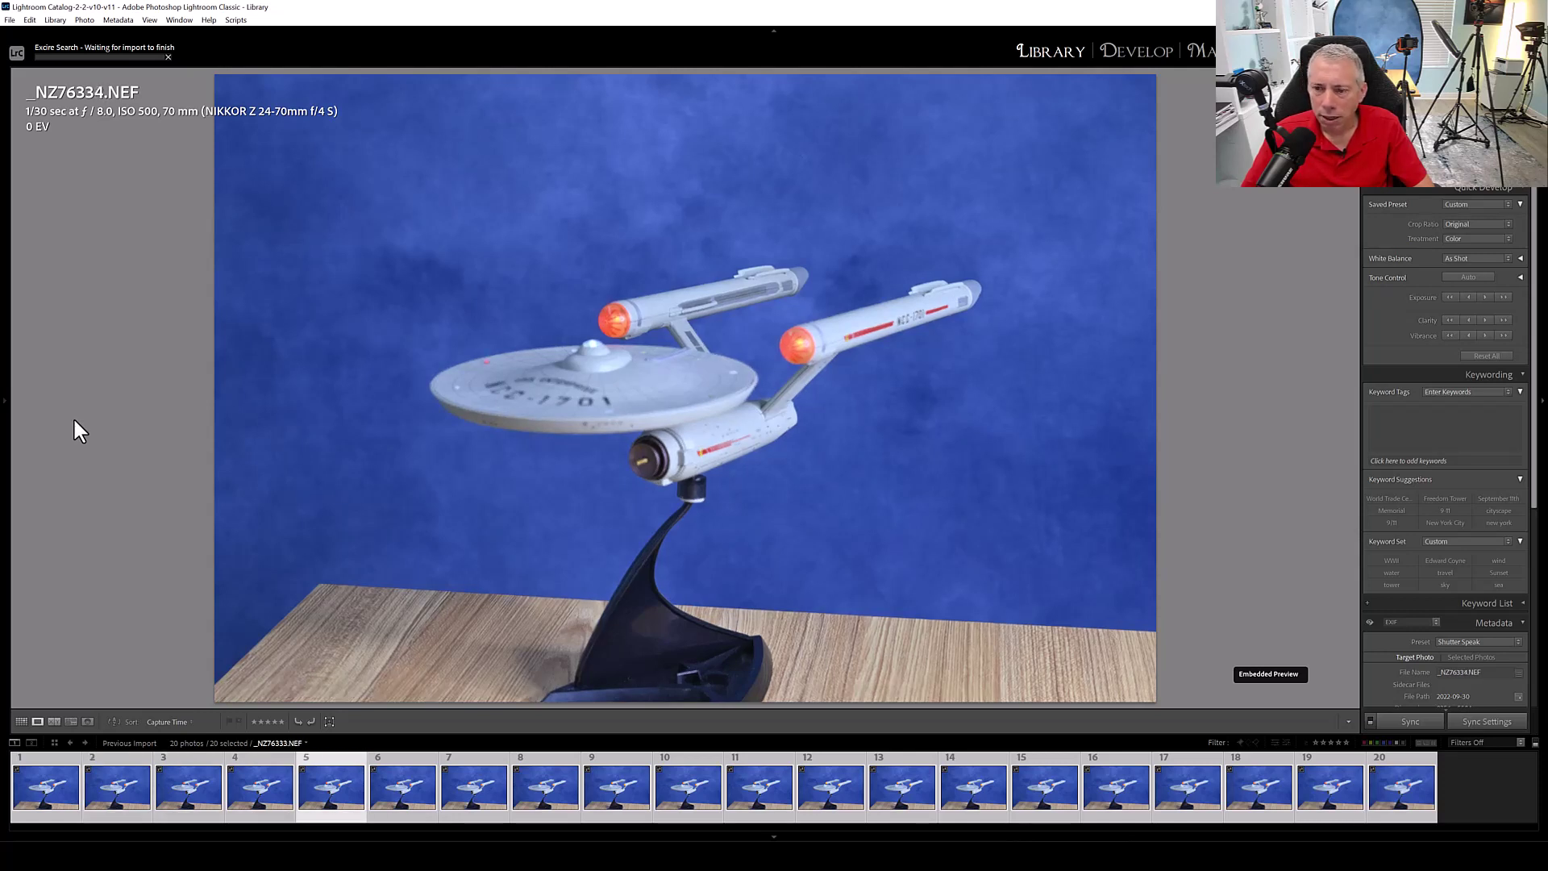
{"action": "key", "text": "Right"}
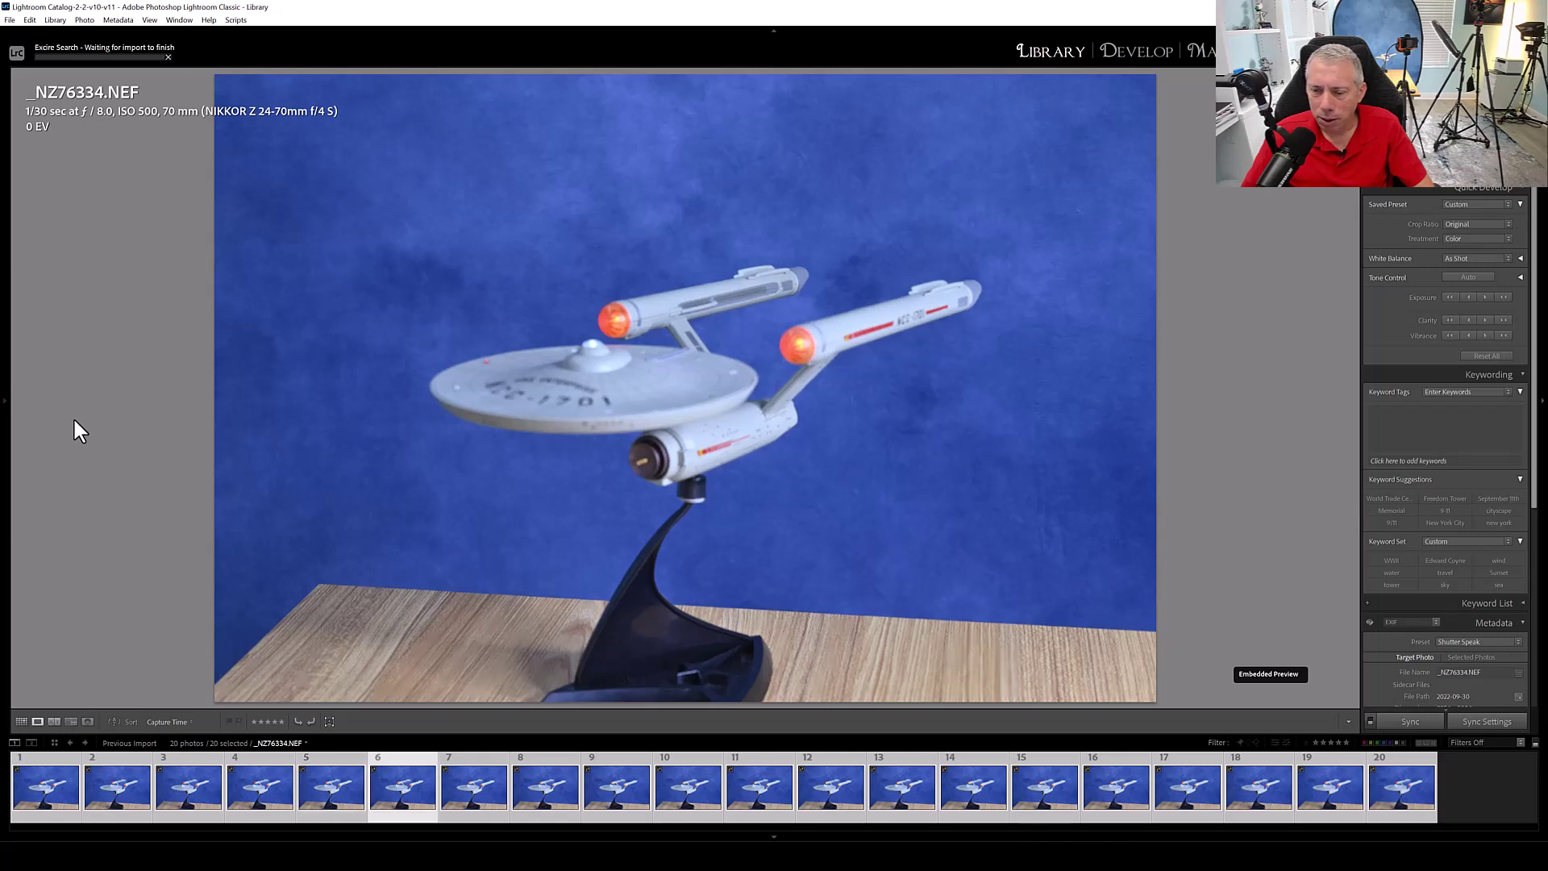
{"action": "key", "text": "Right"}
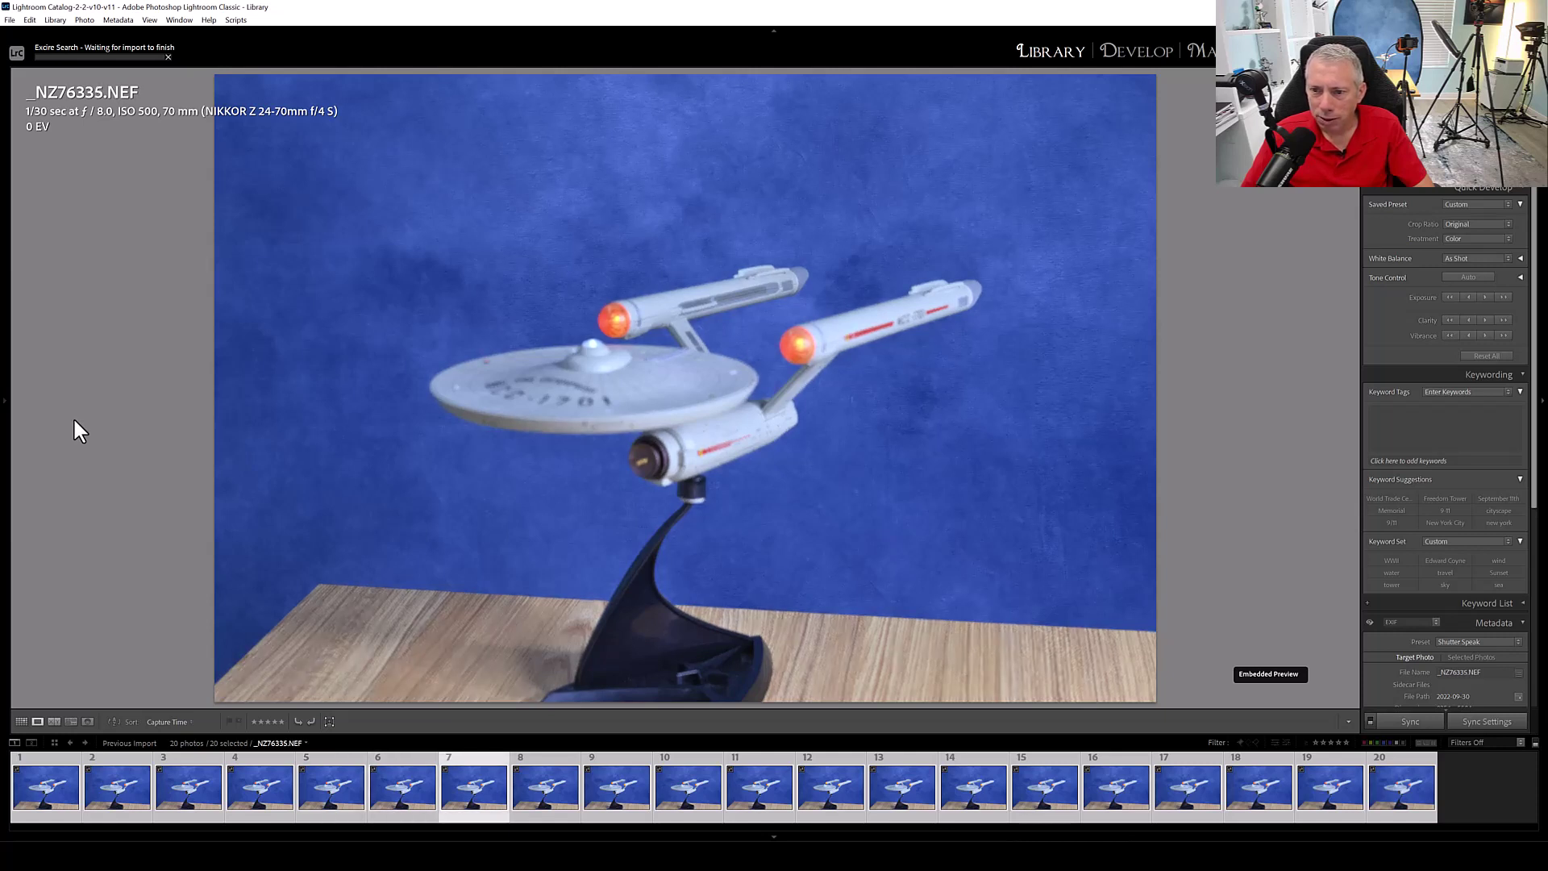
{"action": "key", "text": "Right"}
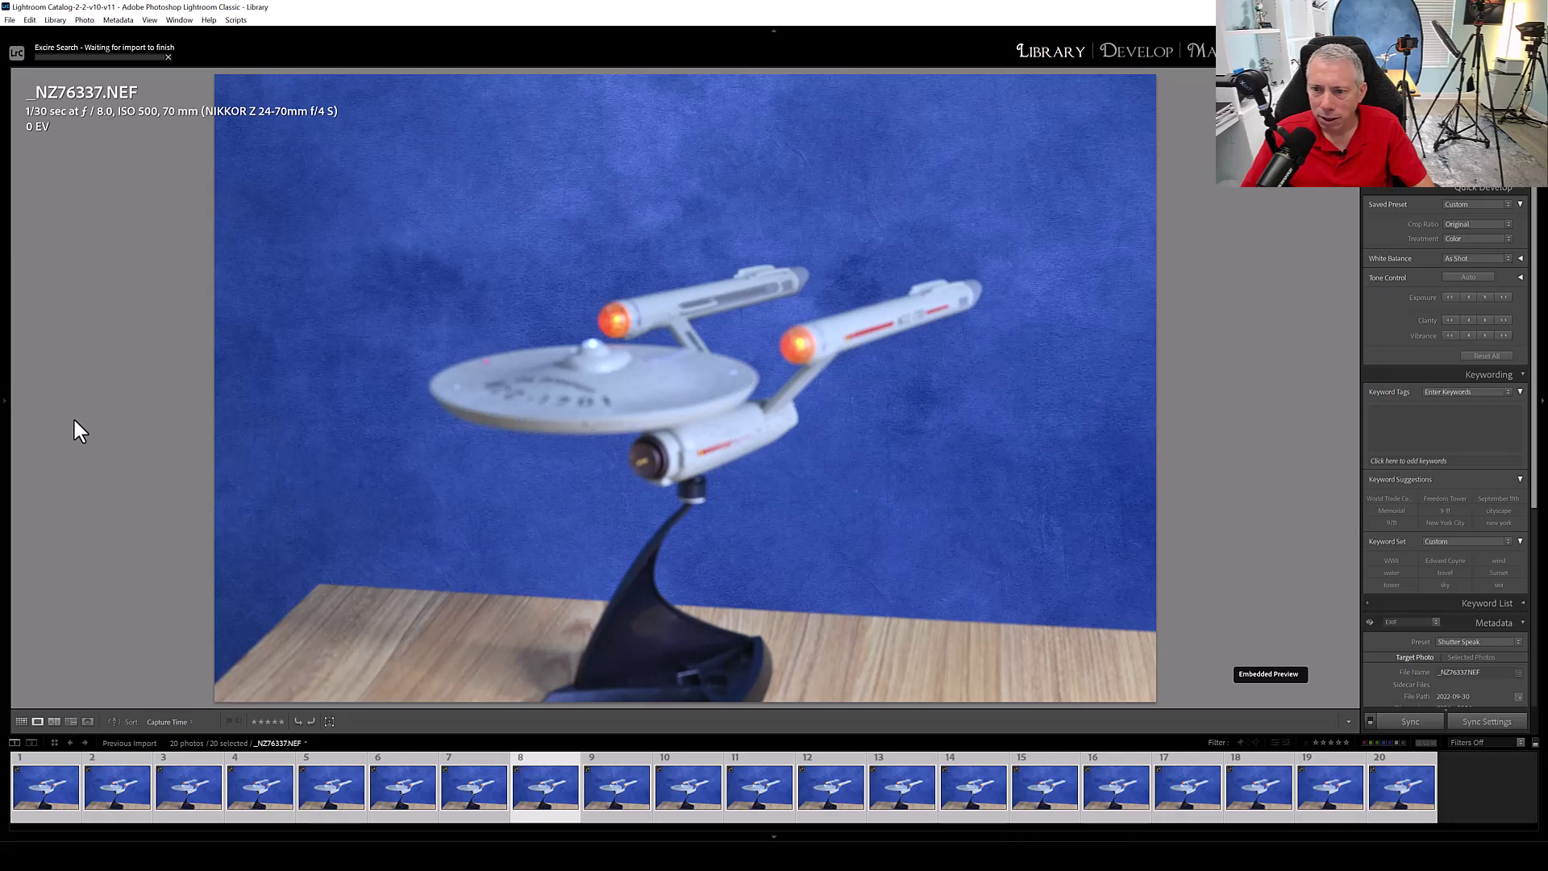
{"action": "key", "text": "Right"}
{"action": "key", "text": "Right"}
{"action": "key", "text": "Right"}
{"action": "key", "text": "Right"}
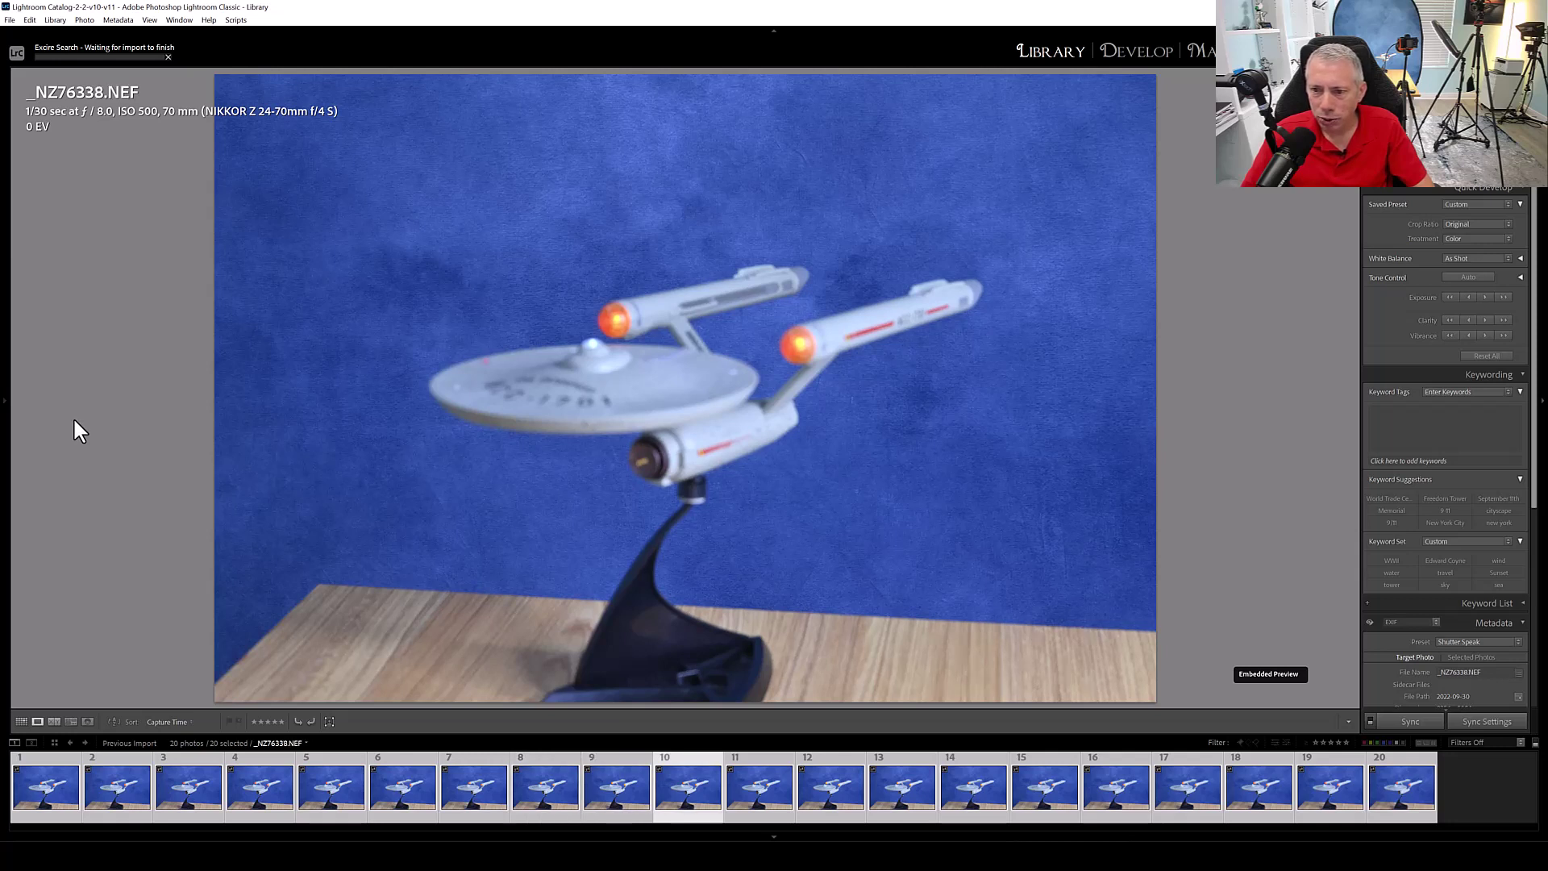
{"action": "key", "text": "Right"}
{"action": "key", "text": "Right"}
{"action": "key", "text": "Right"}
{"action": "key", "text": "Right"}
{"action": "key", "text": "Right"}
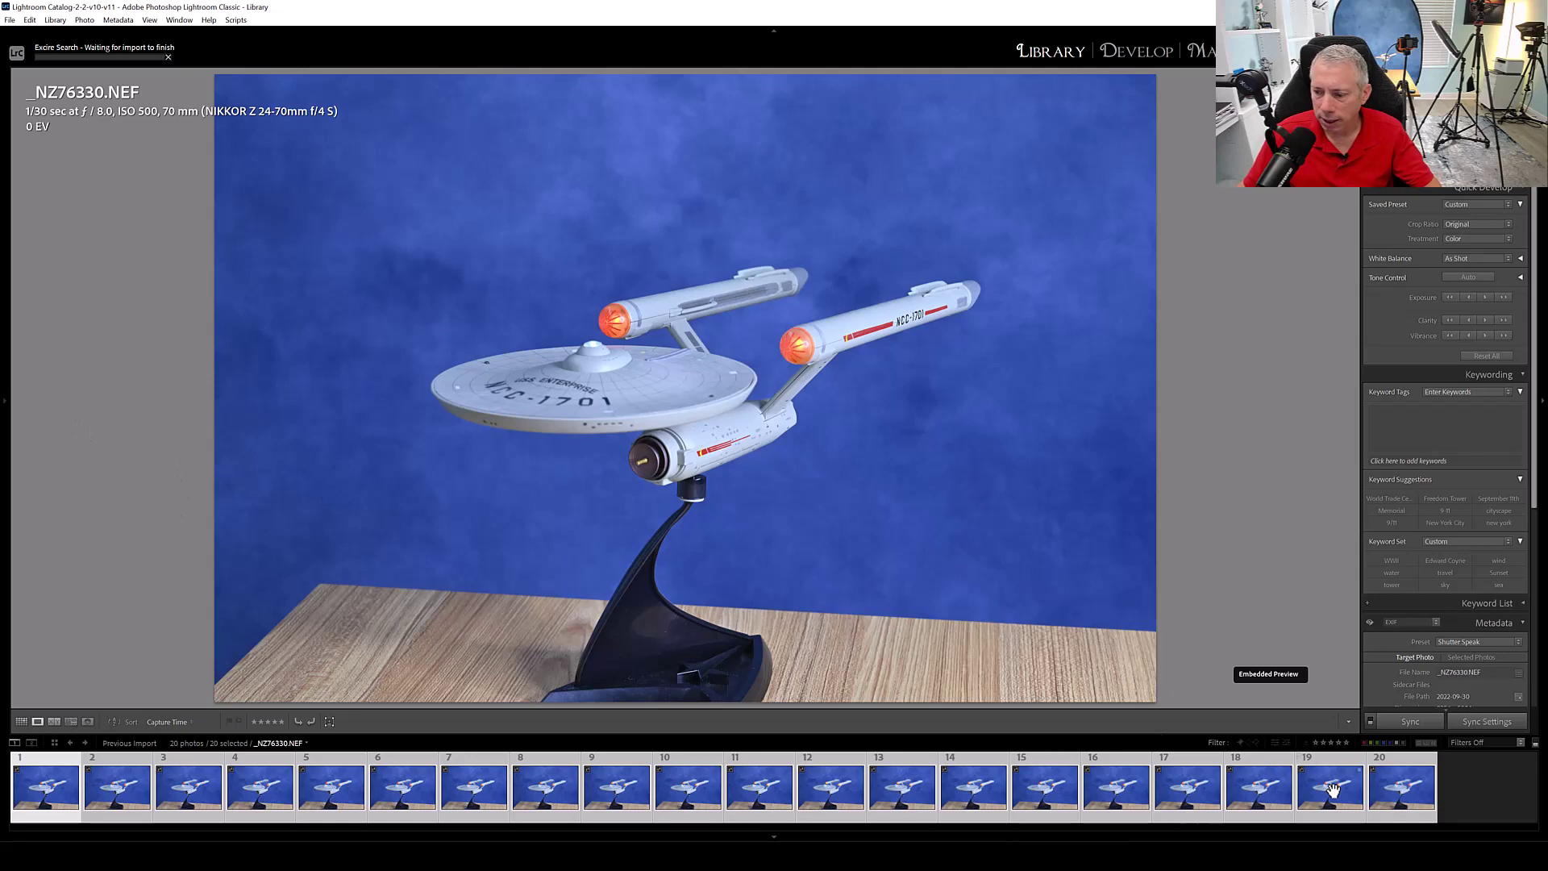
Export the selected Enterprise shots from Lightroom to Helicon Focus as DNG files
{"action": "right_click", "coordinate": [745, 777]}
{"action": "mouse_move", "coordinate": [815, 700]}
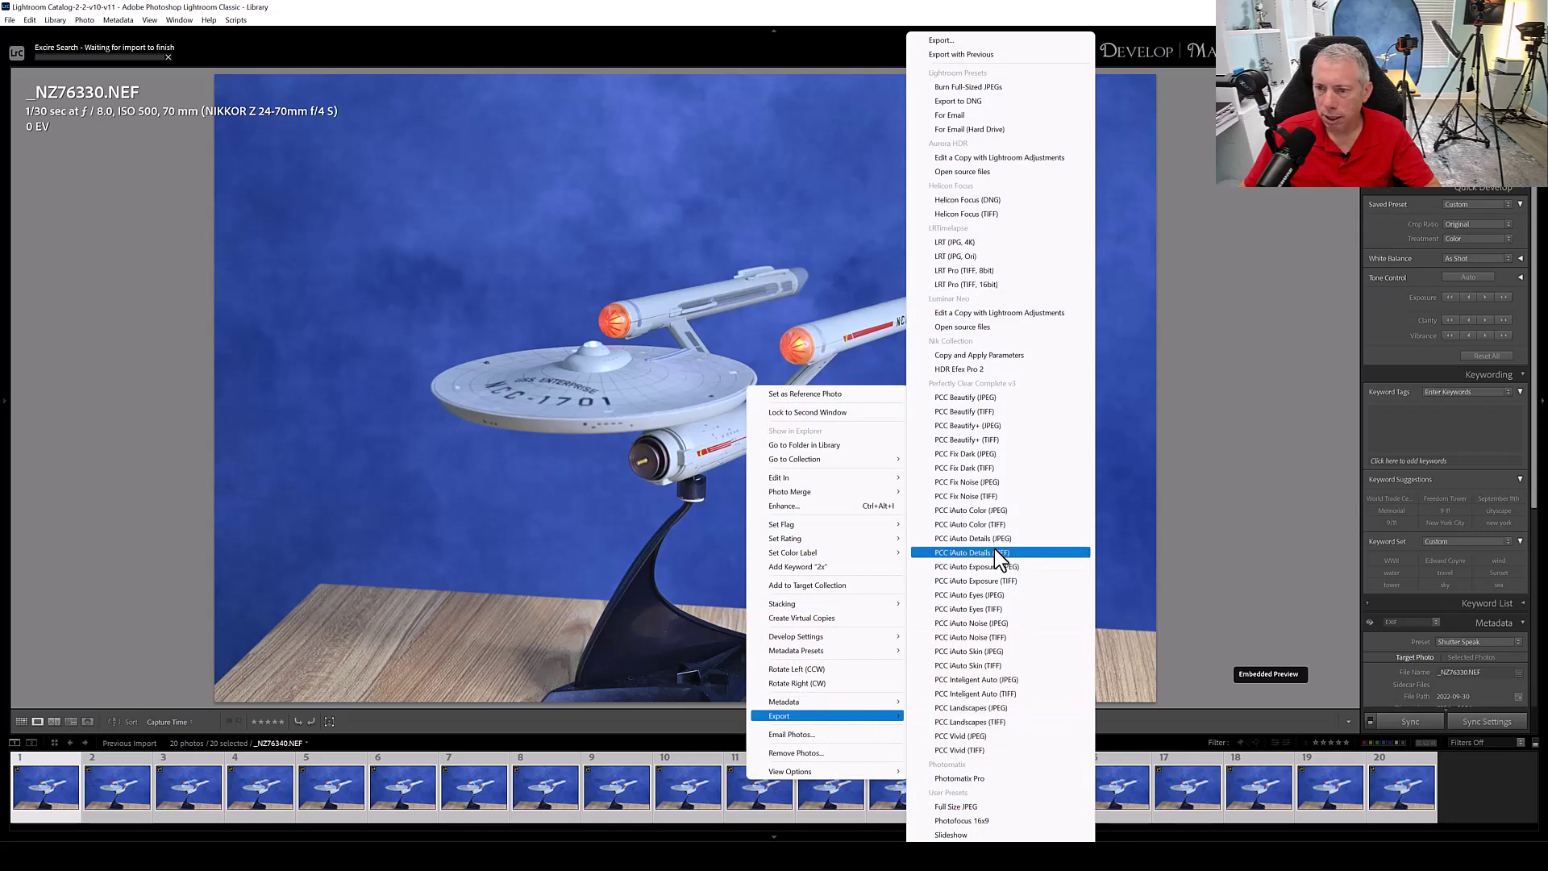
{"action": "left_click", "coordinate": [1014, 200]}
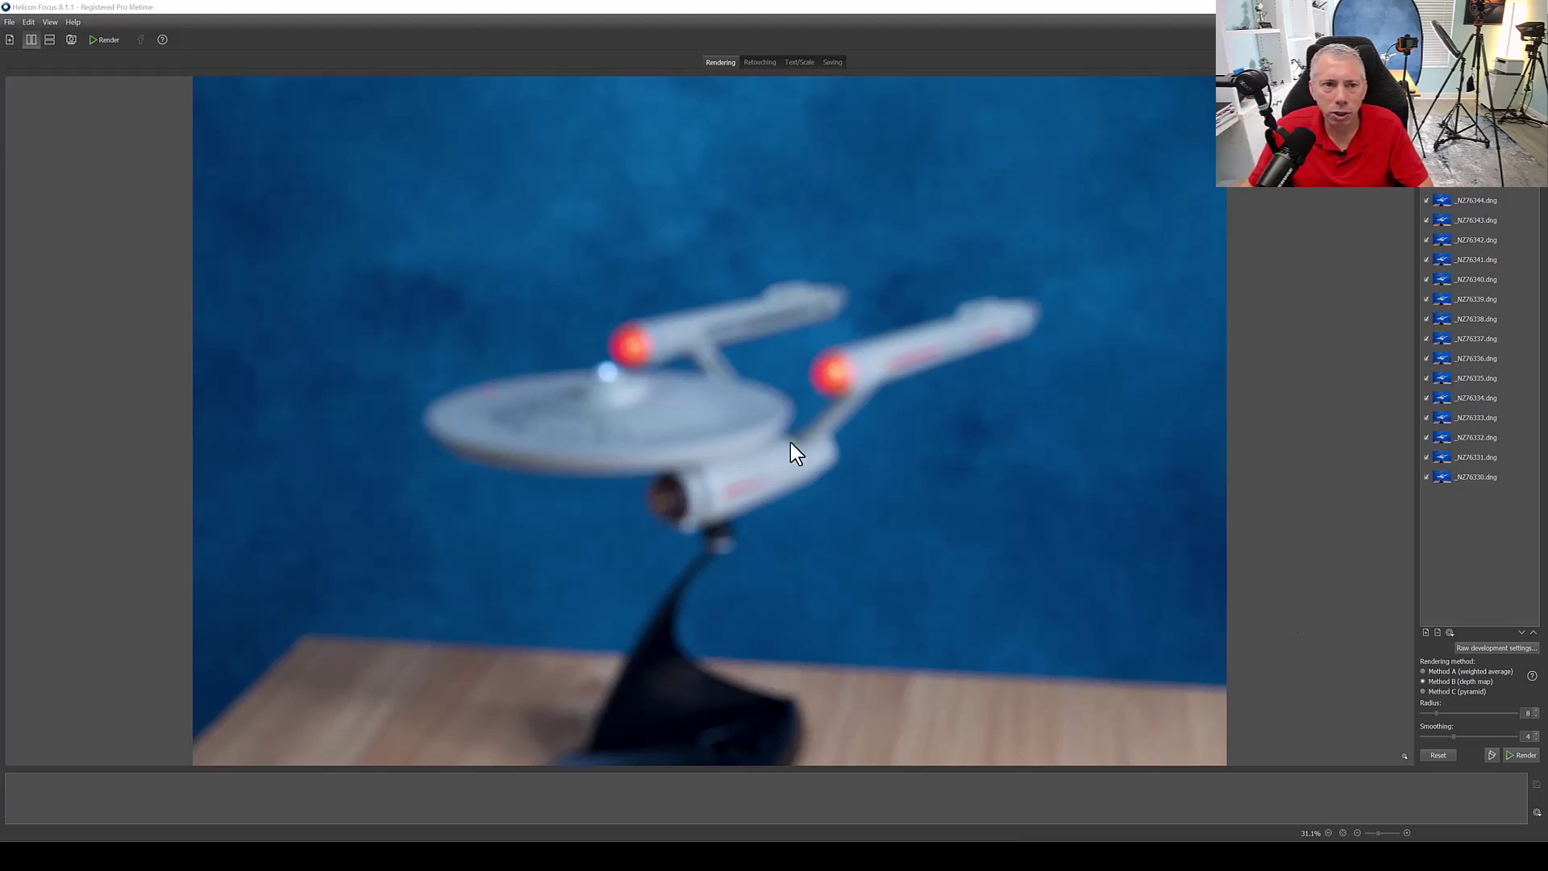
Render the loaded Enterprise DNG stack into one sharp composite image
{"action": "left_click", "coordinate": [109, 39]}
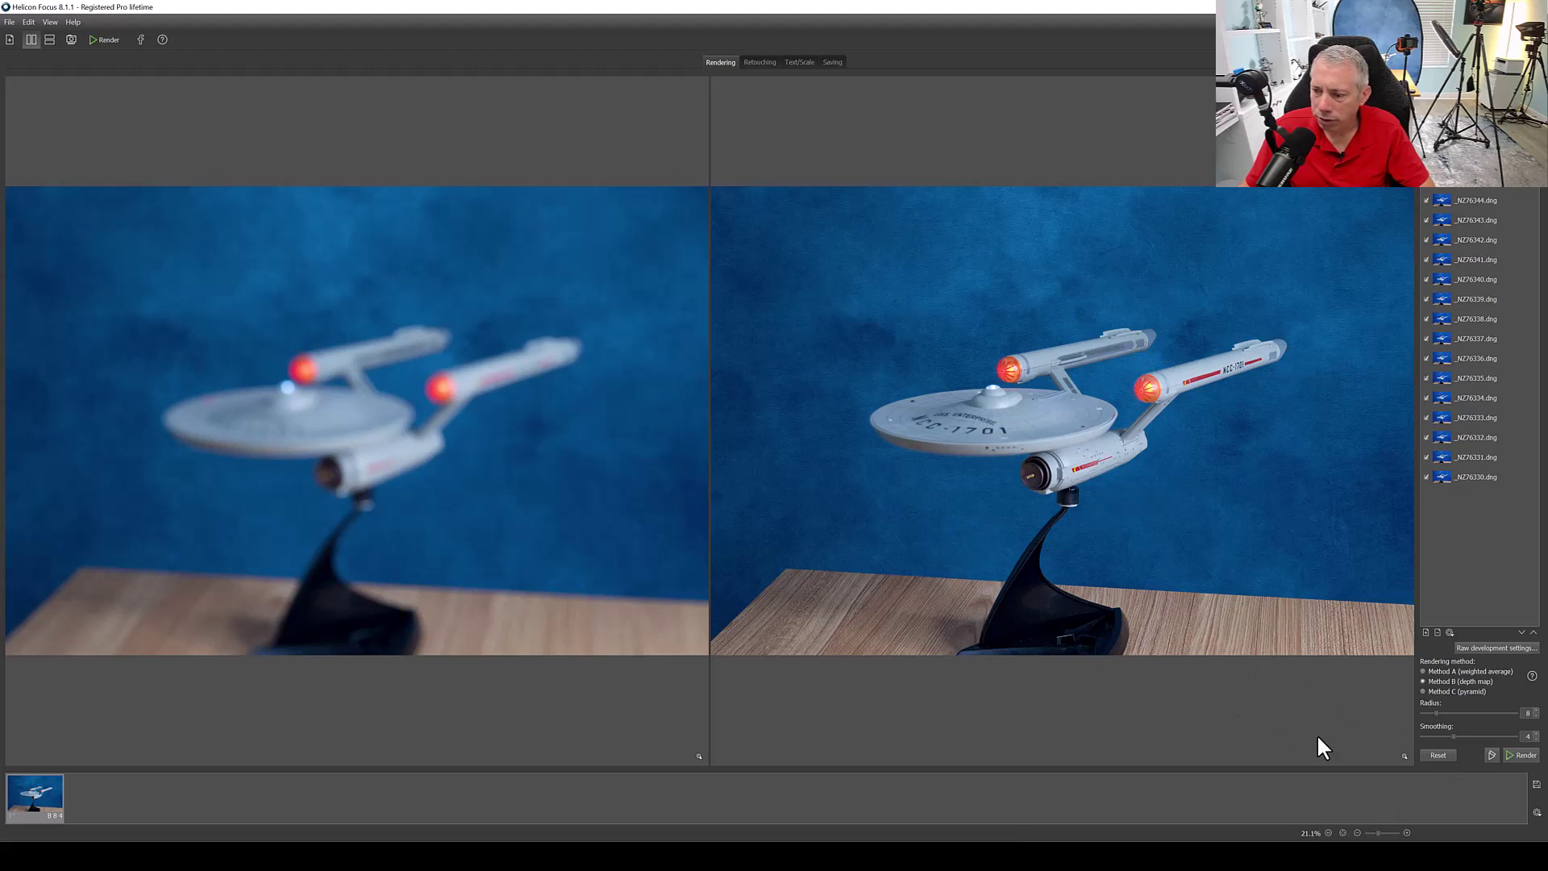
{"action": "left_click_drag", "start_coordinate": [1016, 453], "coordinate": [938, 427]}
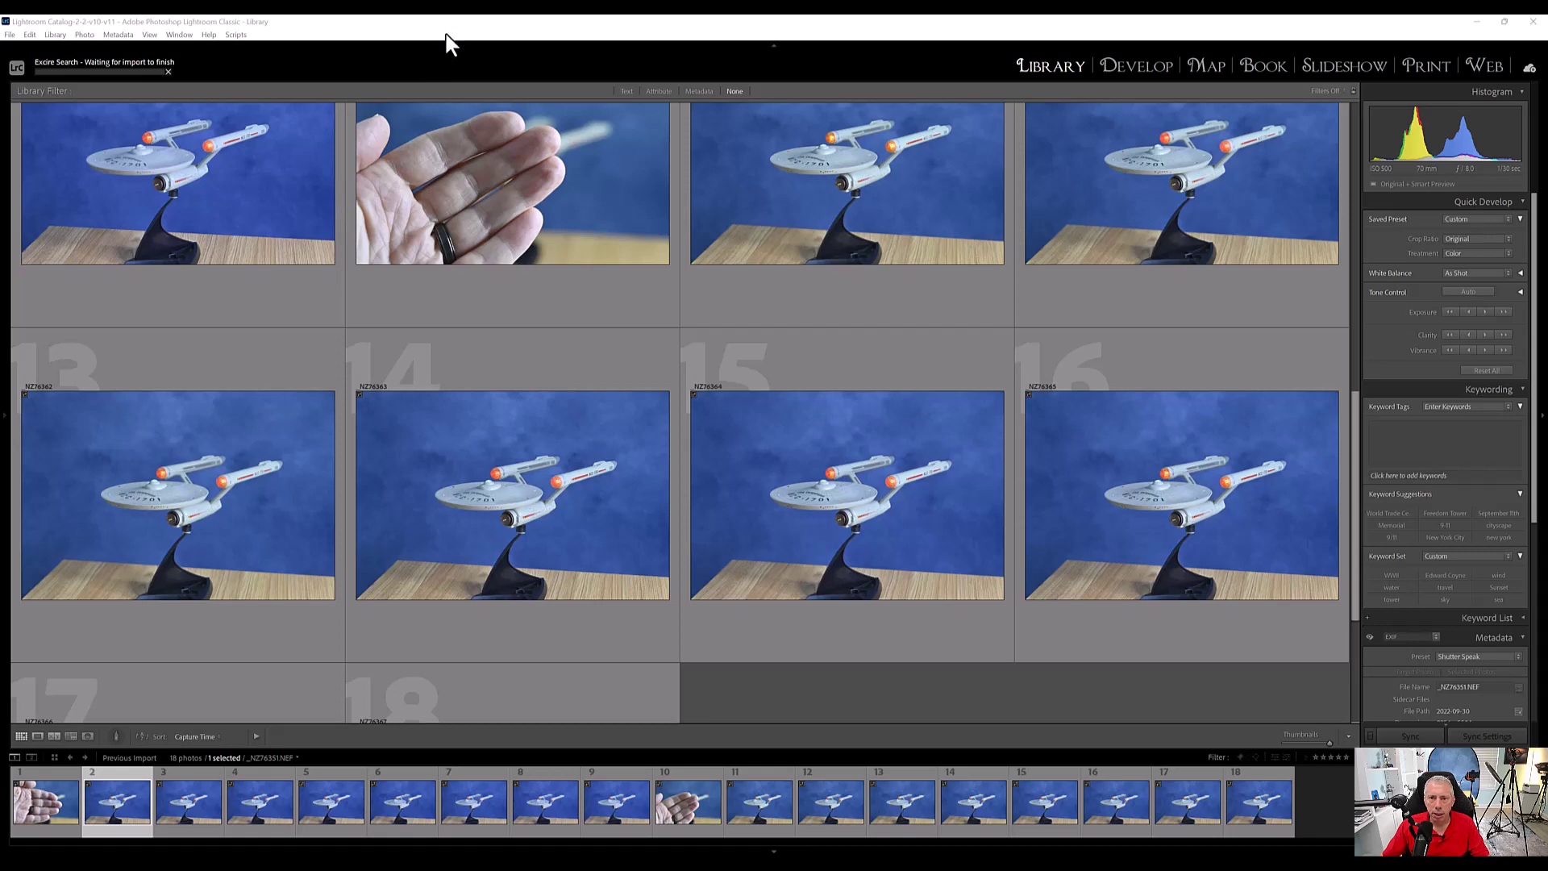
Select Enterprise frames 11–18 and export them to Helicon Focus (DNG)
{"action": "left_click", "coordinate": [849, 215]}
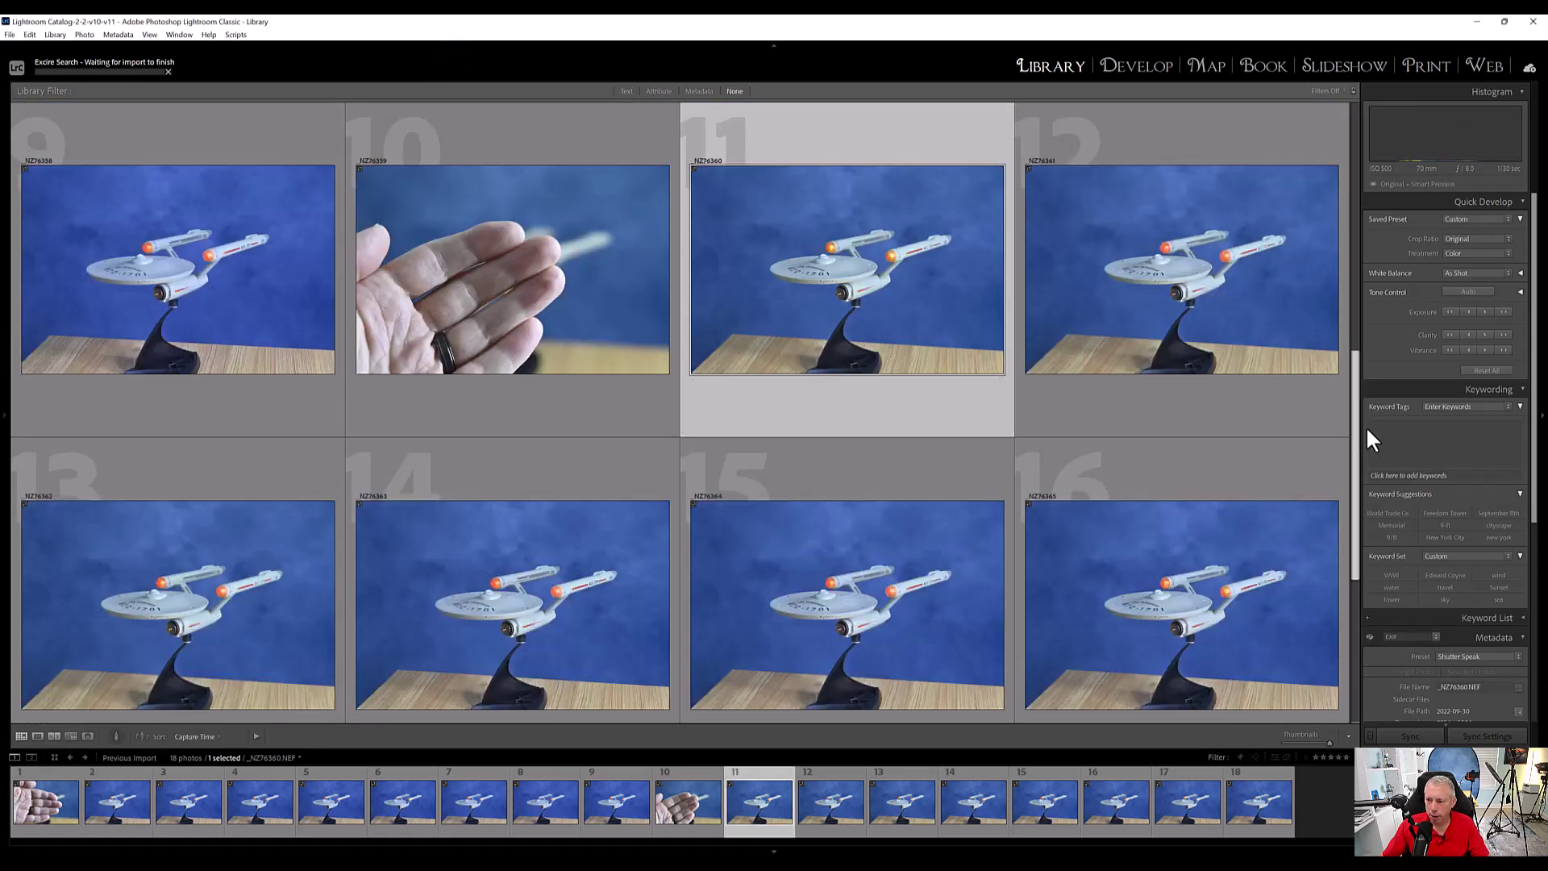
{"action": "scroll", "coordinate": [1378, 535], "scroll_direction": "down", "scroll_amount": 4}
{"action": "left_click", "coordinate": [492, 516], "text": "shift"}
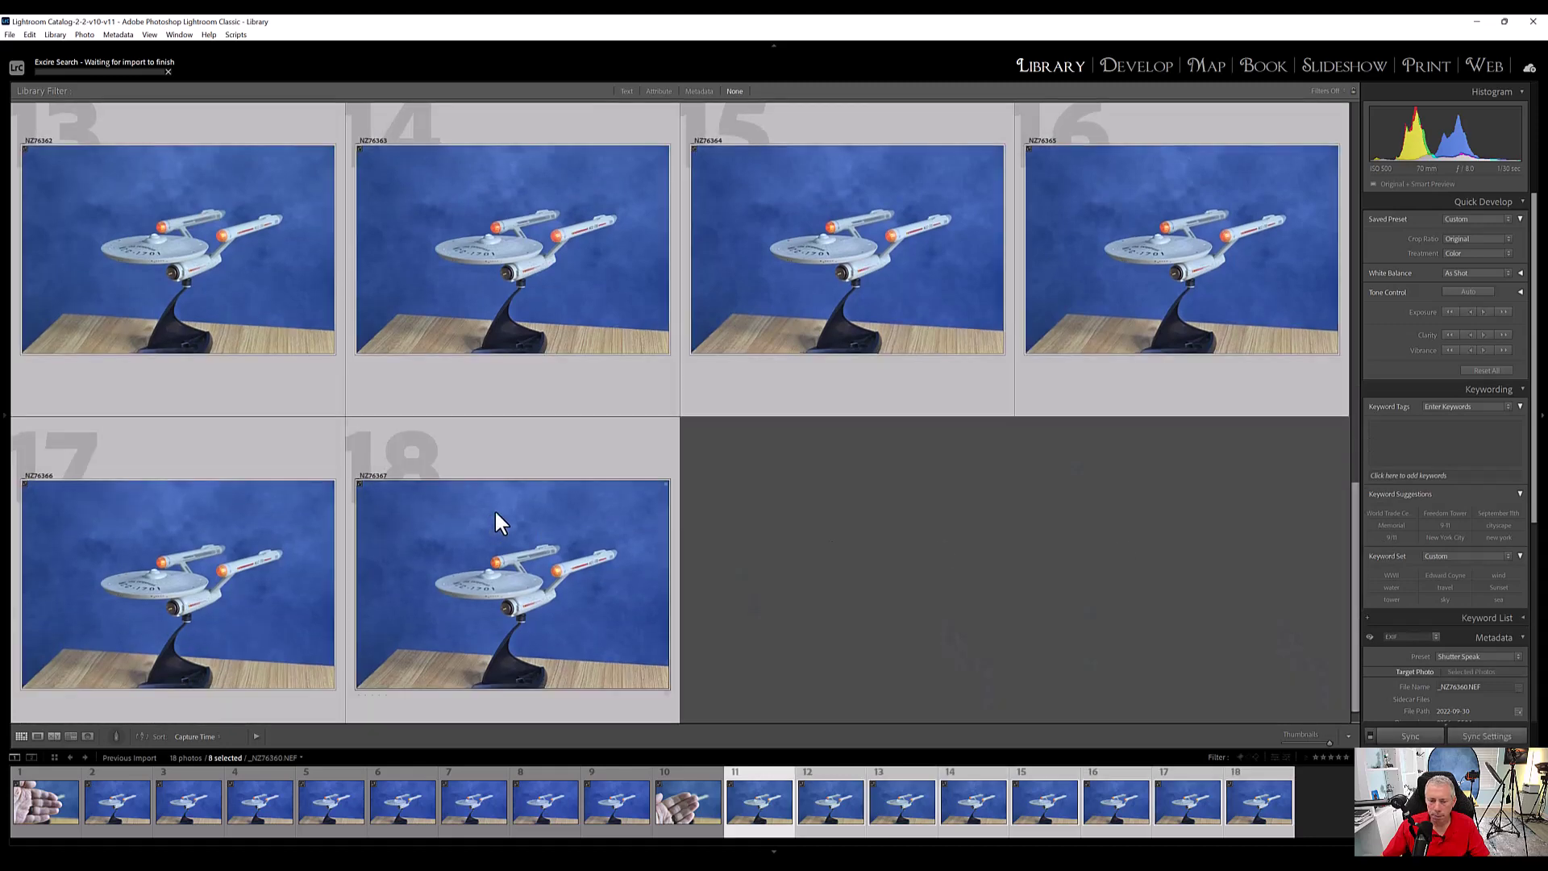
{"action": "right_click", "coordinate": [544, 448]}
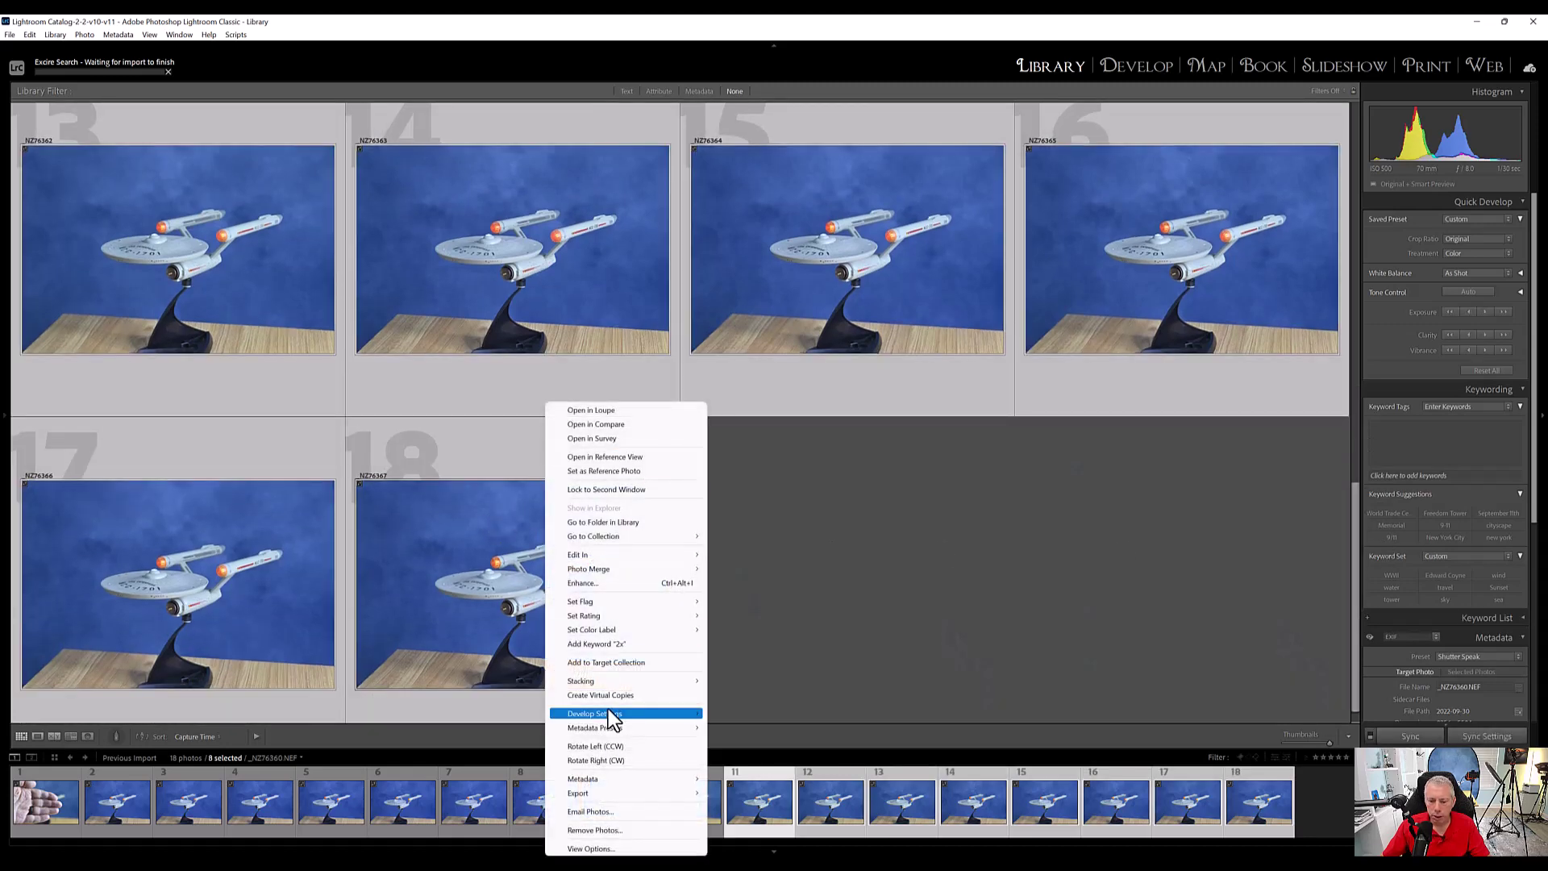
{"action": "mouse_move", "coordinate": [626, 795]}
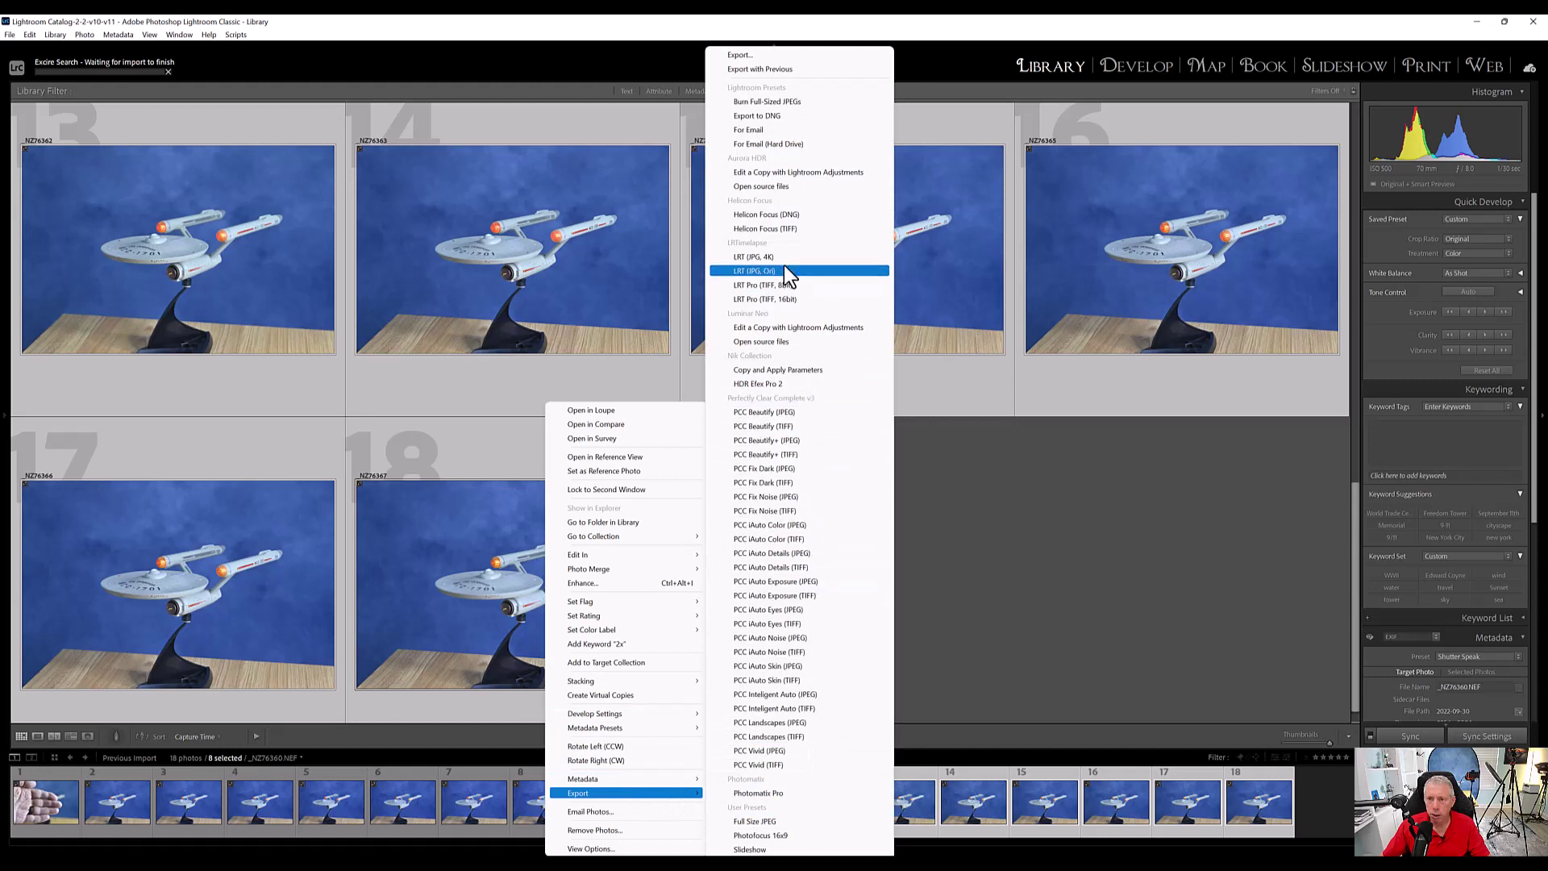
{"action": "left_click", "coordinate": [787, 214]}
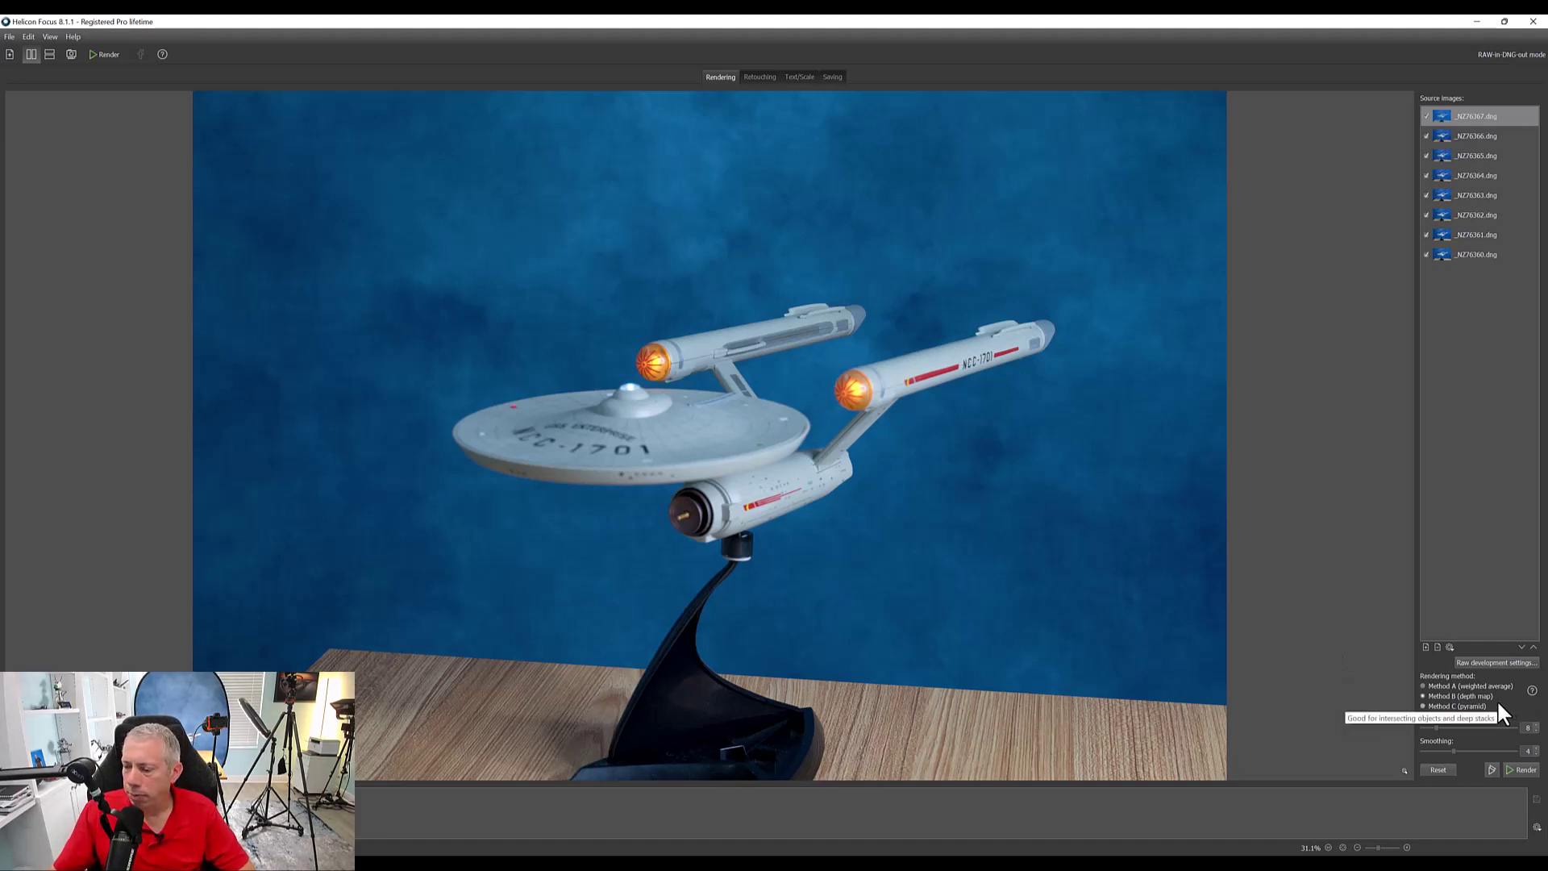
Render the eight loaded Enterprise DNG frames into a single stacked image
{"action": "left_click", "coordinate": [105, 57]}
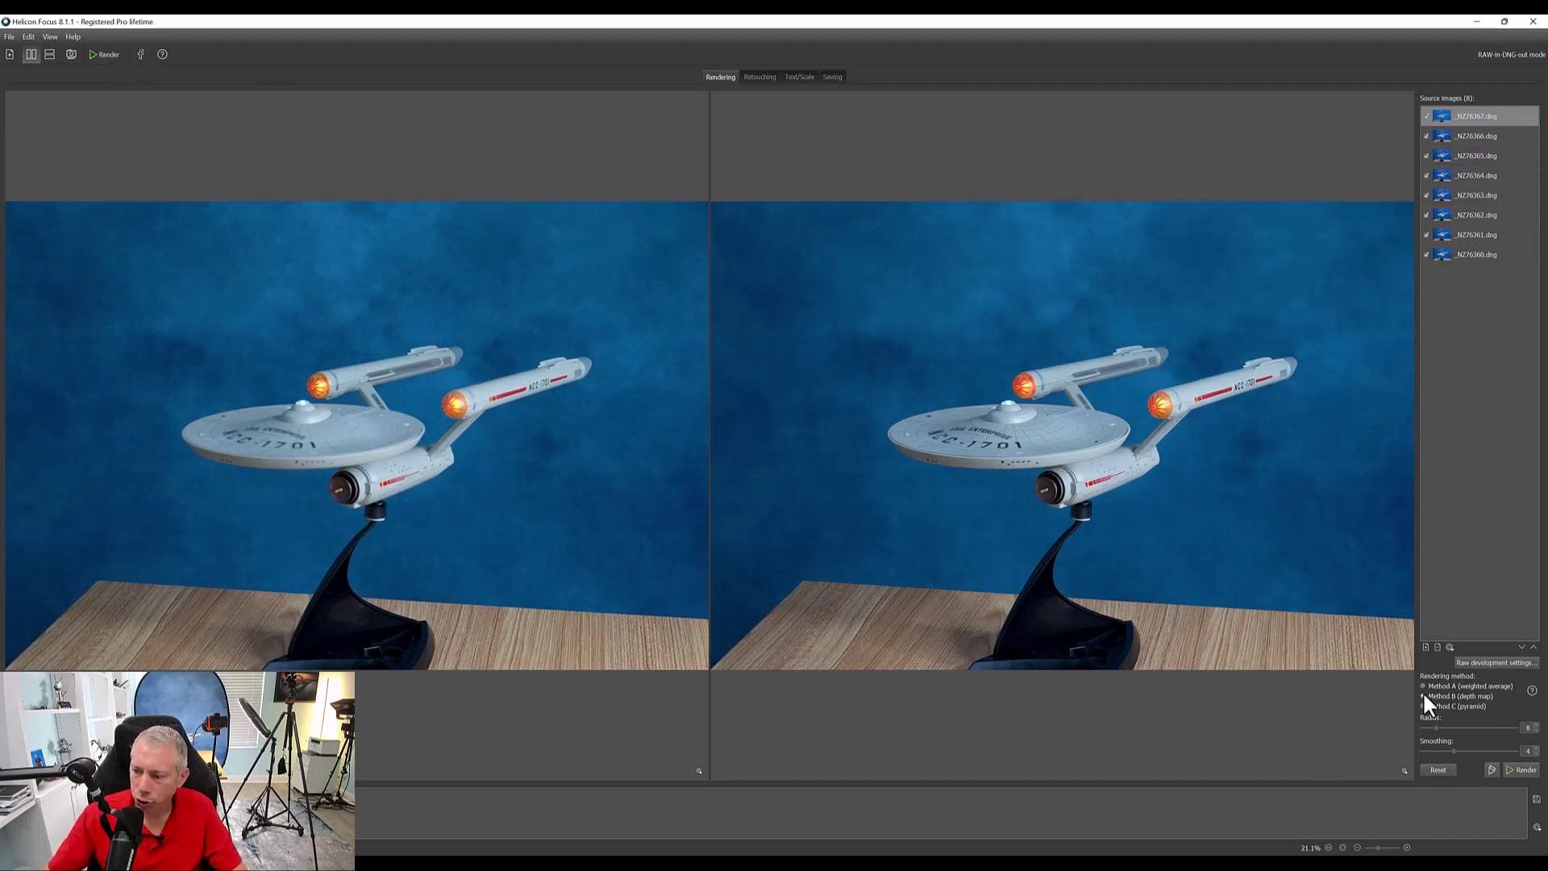
Open the navigator preview and inspect the stacked Enterprise result at 100% magnification
{"action": "left_click", "coordinate": [1400, 767]}
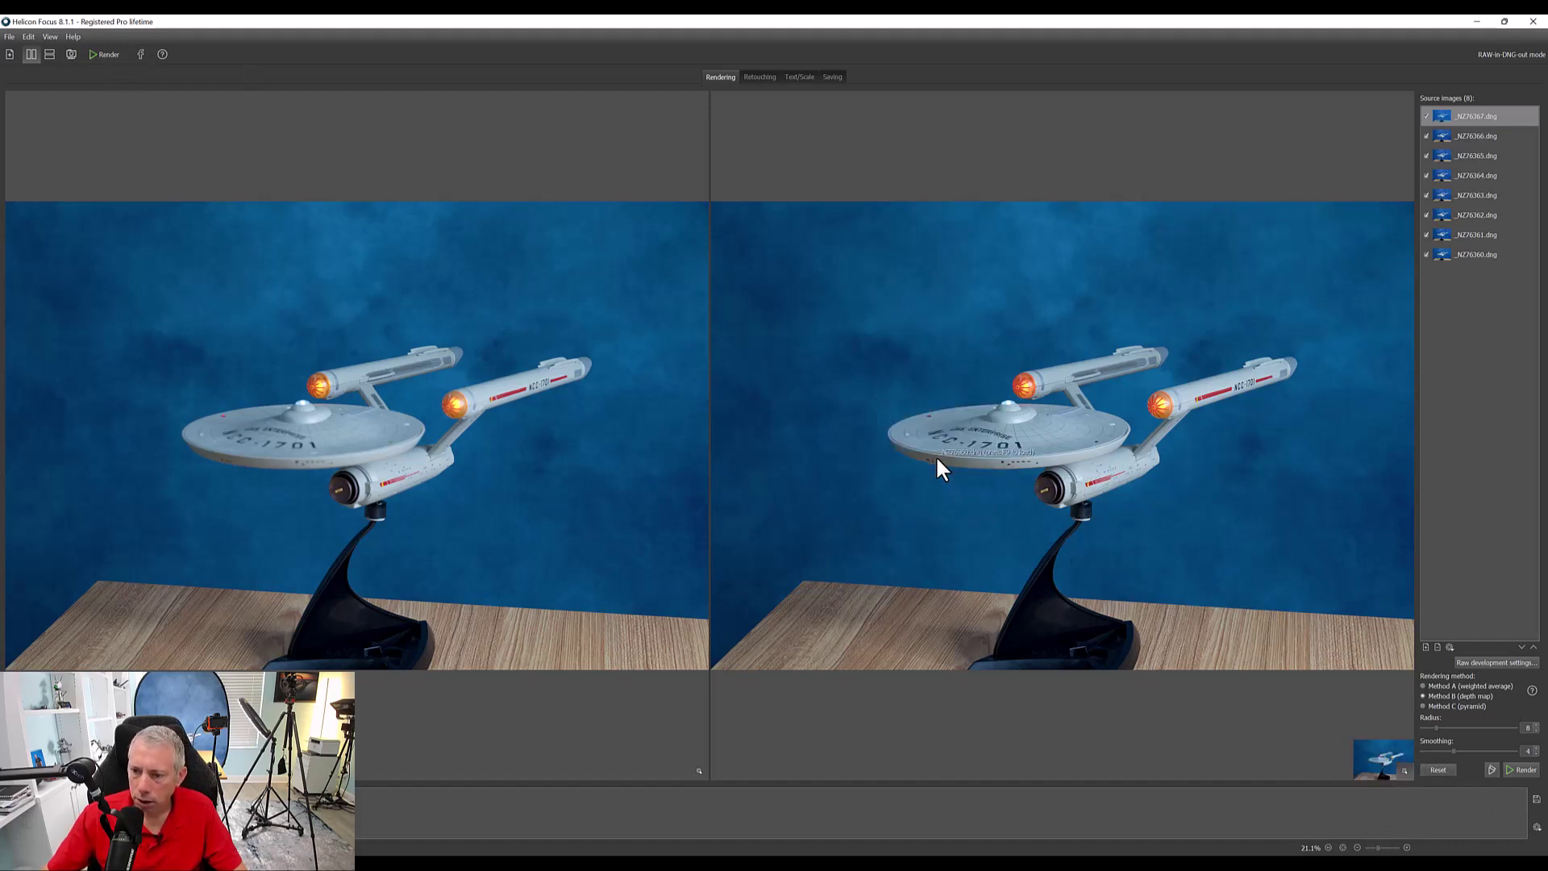
{"action": "mouse_move", "coordinate": [936, 455]}
{"action": "left_mouse_down"}
{"action": "mouse_move", "coordinate": [906, 452]}
{"action": "mouse_move", "coordinate": [929, 428]}
{"action": "mouse_move", "coordinate": [959, 447]}
{"action": "mouse_move", "coordinate": [974, 425]}
{"action": "mouse_move", "coordinate": [1013, 443]}
{"action": "mouse_move", "coordinate": [984, 471]}
{"action": "mouse_move", "coordinate": [922, 463]}
{"action": "mouse_move", "coordinate": [1096, 492]}
{"action": "mouse_move", "coordinate": [1169, 416]}
{"action": "mouse_move", "coordinate": [1307, 363]}
{"action": "mouse_move", "coordinate": [1162, 354]}
{"action": "mouse_move", "coordinate": [1266, 351]}
{"action": "mouse_move", "coordinate": [1295, 373]}
{"action": "mouse_move", "coordinate": [1164, 407]}
{"action": "mouse_move", "coordinate": [1034, 389]}
{"action": "mouse_move", "coordinate": [1061, 410]}
{"action": "mouse_move", "coordinate": [1034, 430]}
{"action": "mouse_move", "coordinate": [927, 410]}
{"action": "mouse_move", "coordinate": [1074, 430]}
{"action": "mouse_move", "coordinate": [1021, 460]}
{"action": "mouse_move", "coordinate": [935, 461]}
{"action": "left_mouse_up"}
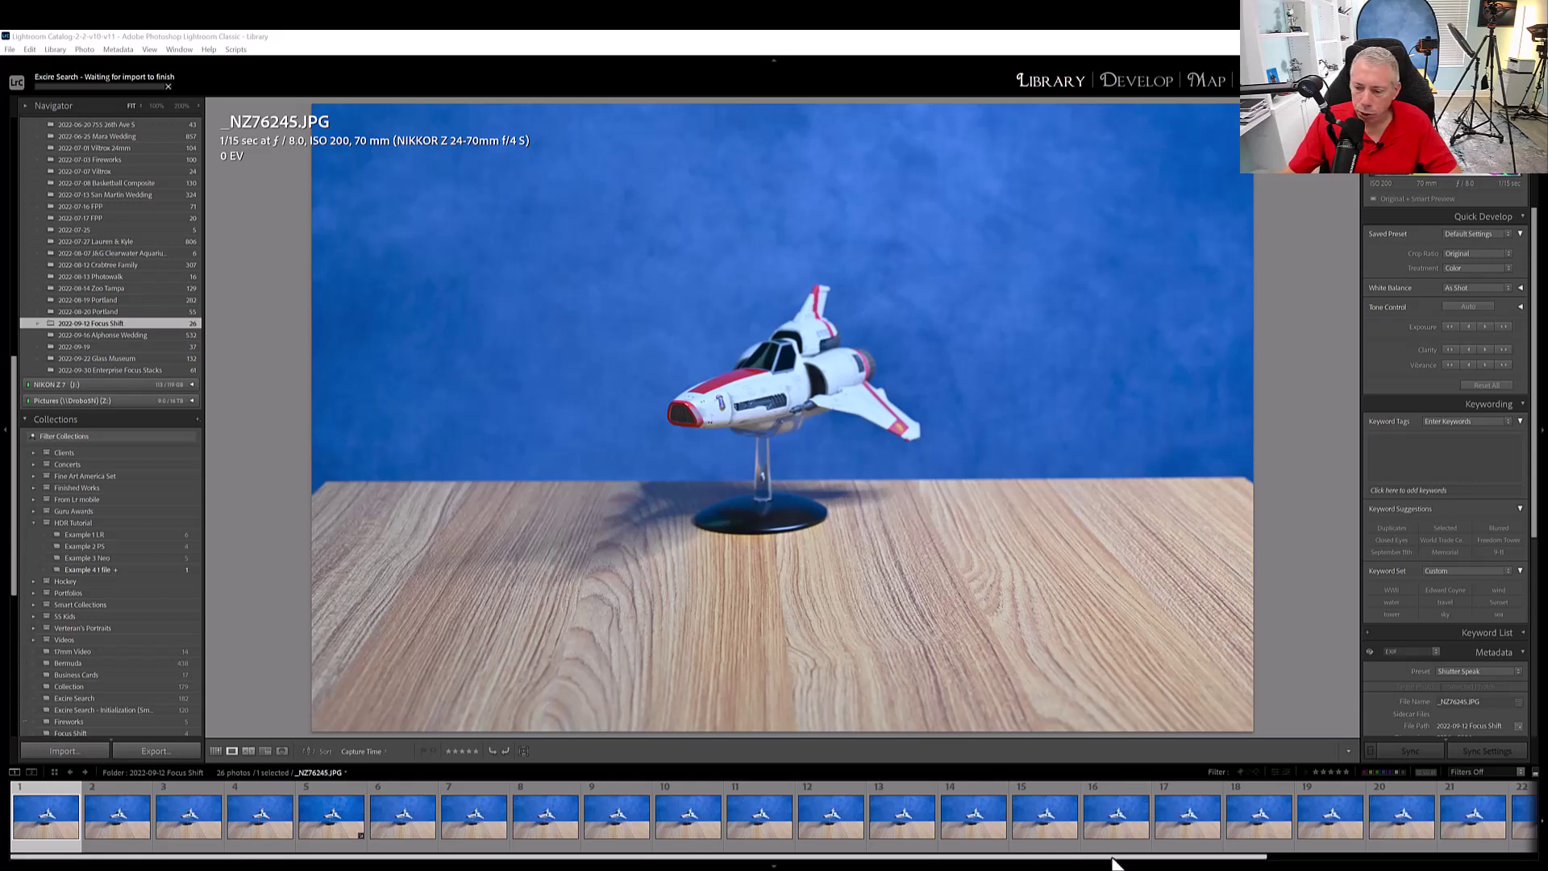
Zoom in on the Viper's nose, then return to the thumbnail grid
{"action": "scroll", "coordinate": [1253, 856], "scroll_direction": "down", "scroll_amount": 2}
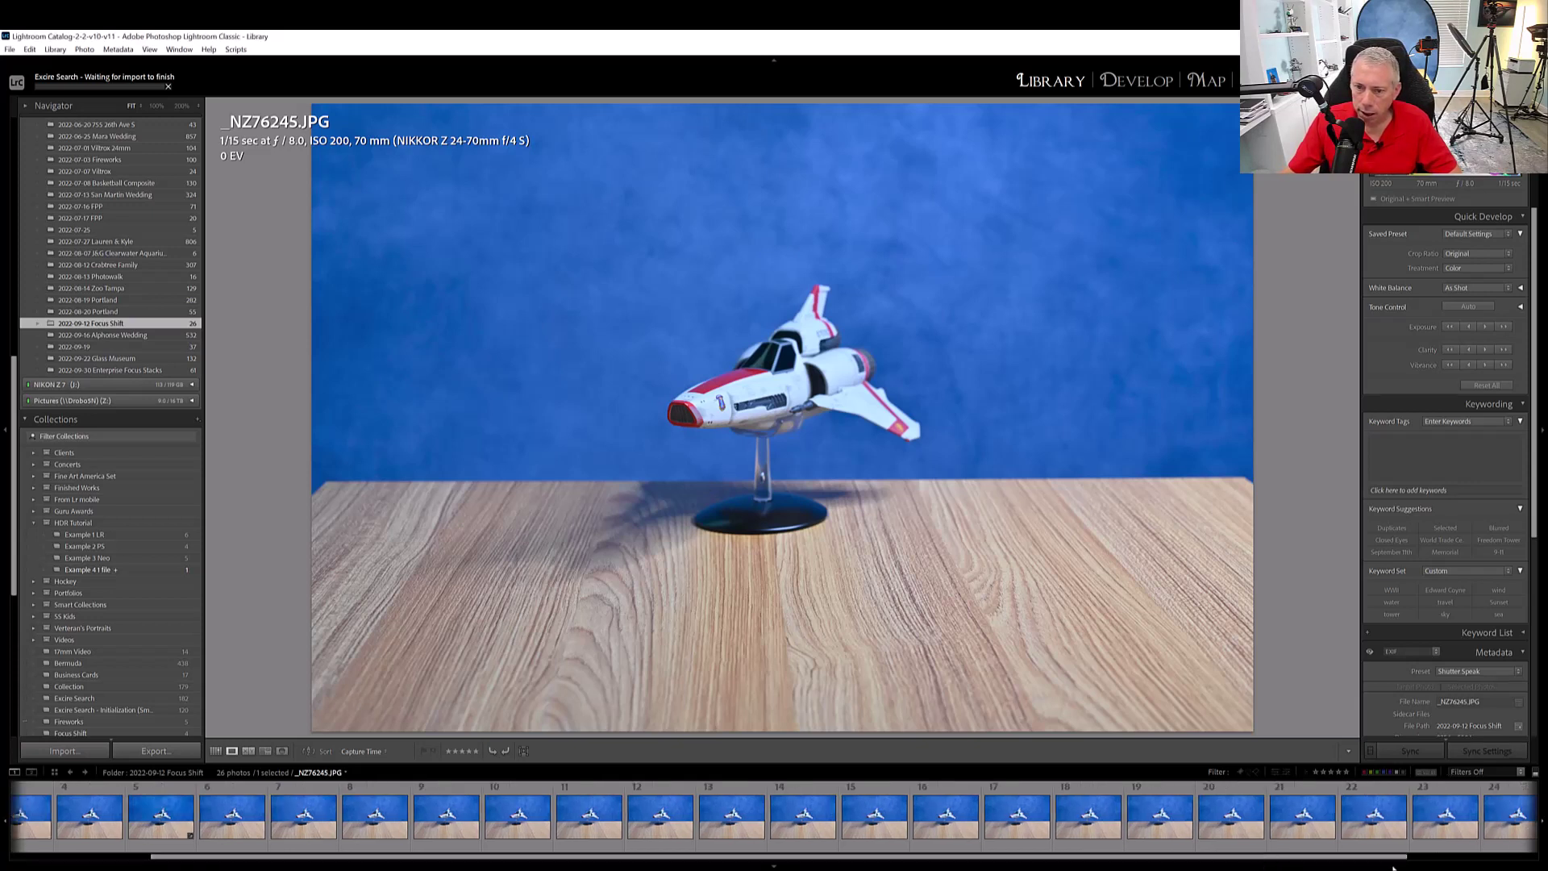
{"action": "scroll", "coordinate": [1441, 860], "scroll_direction": "down", "scroll_amount": 2}
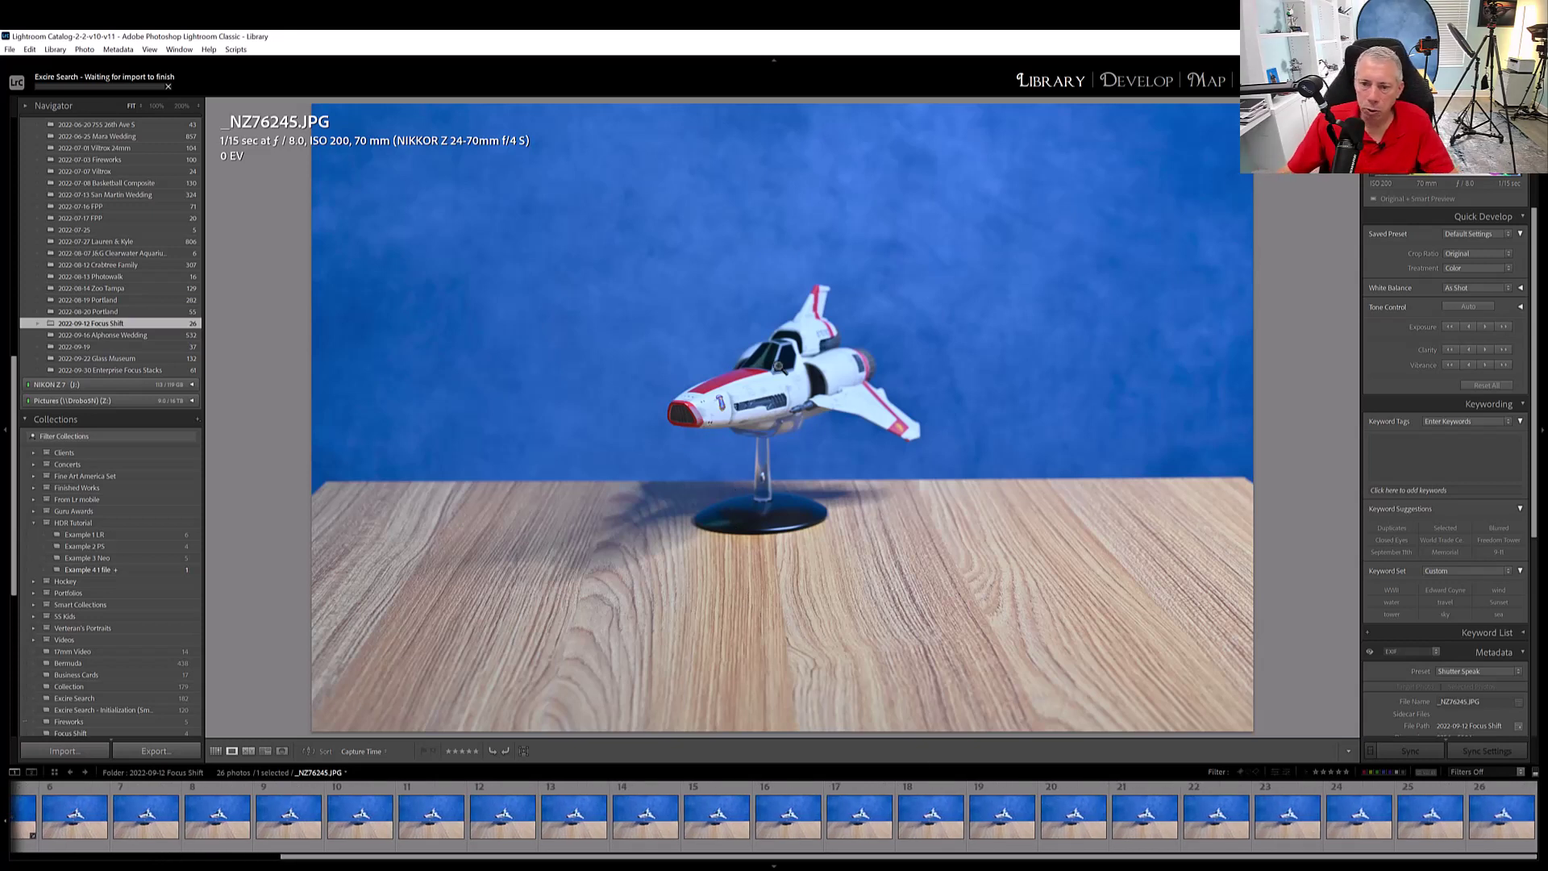
{"action": "left_click", "coordinate": [688, 413]}
{"action": "left_click", "coordinate": [692, 417]}
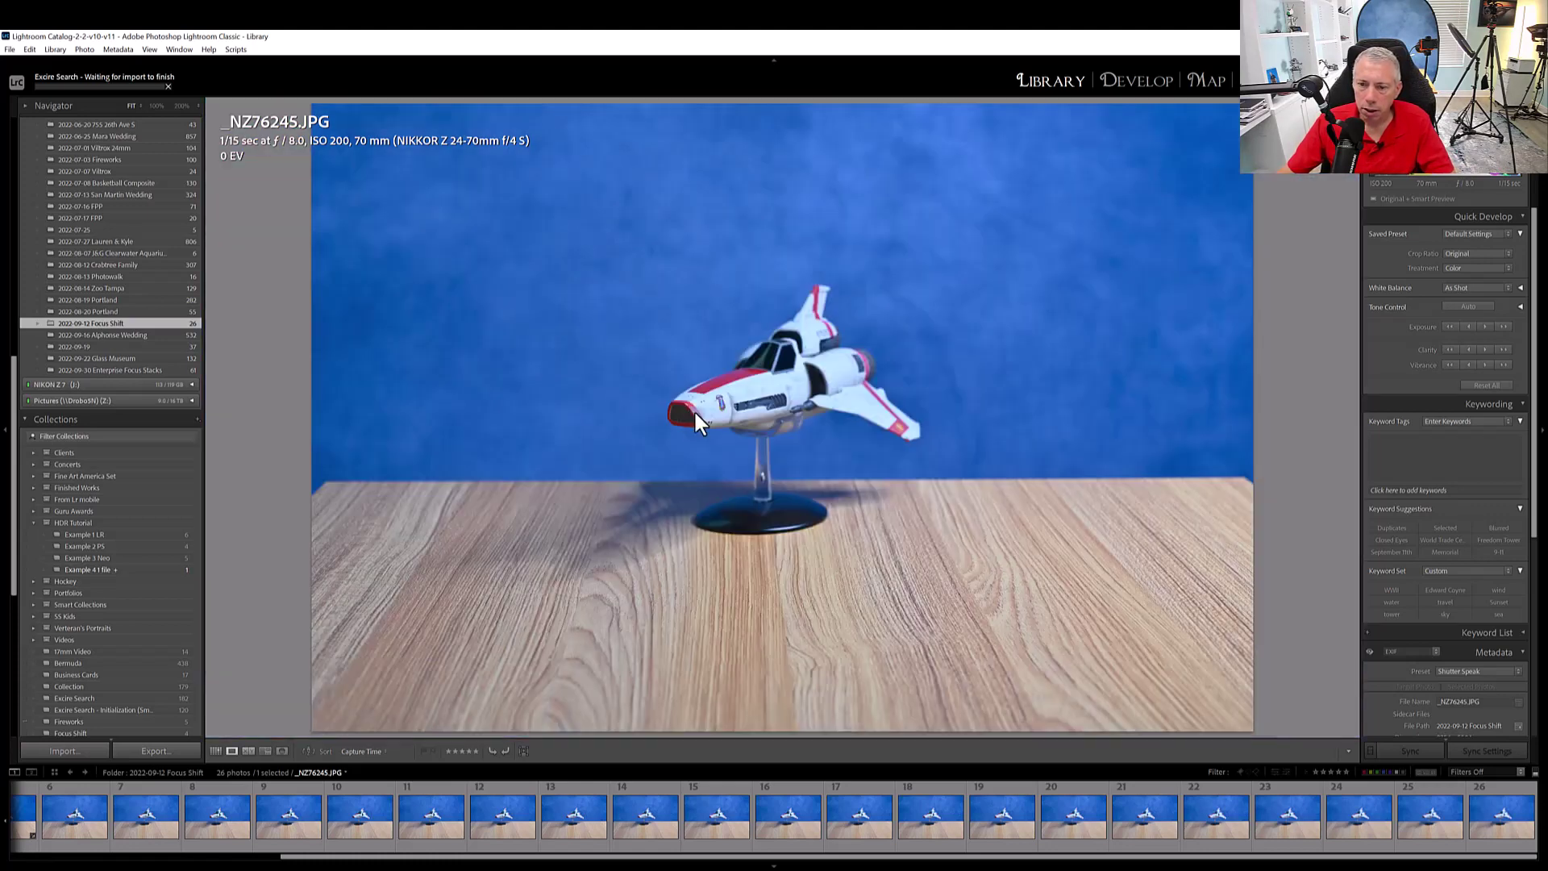
{"action": "key", "text": "g"}
{"action": "left_click", "coordinate": [695, 413]}
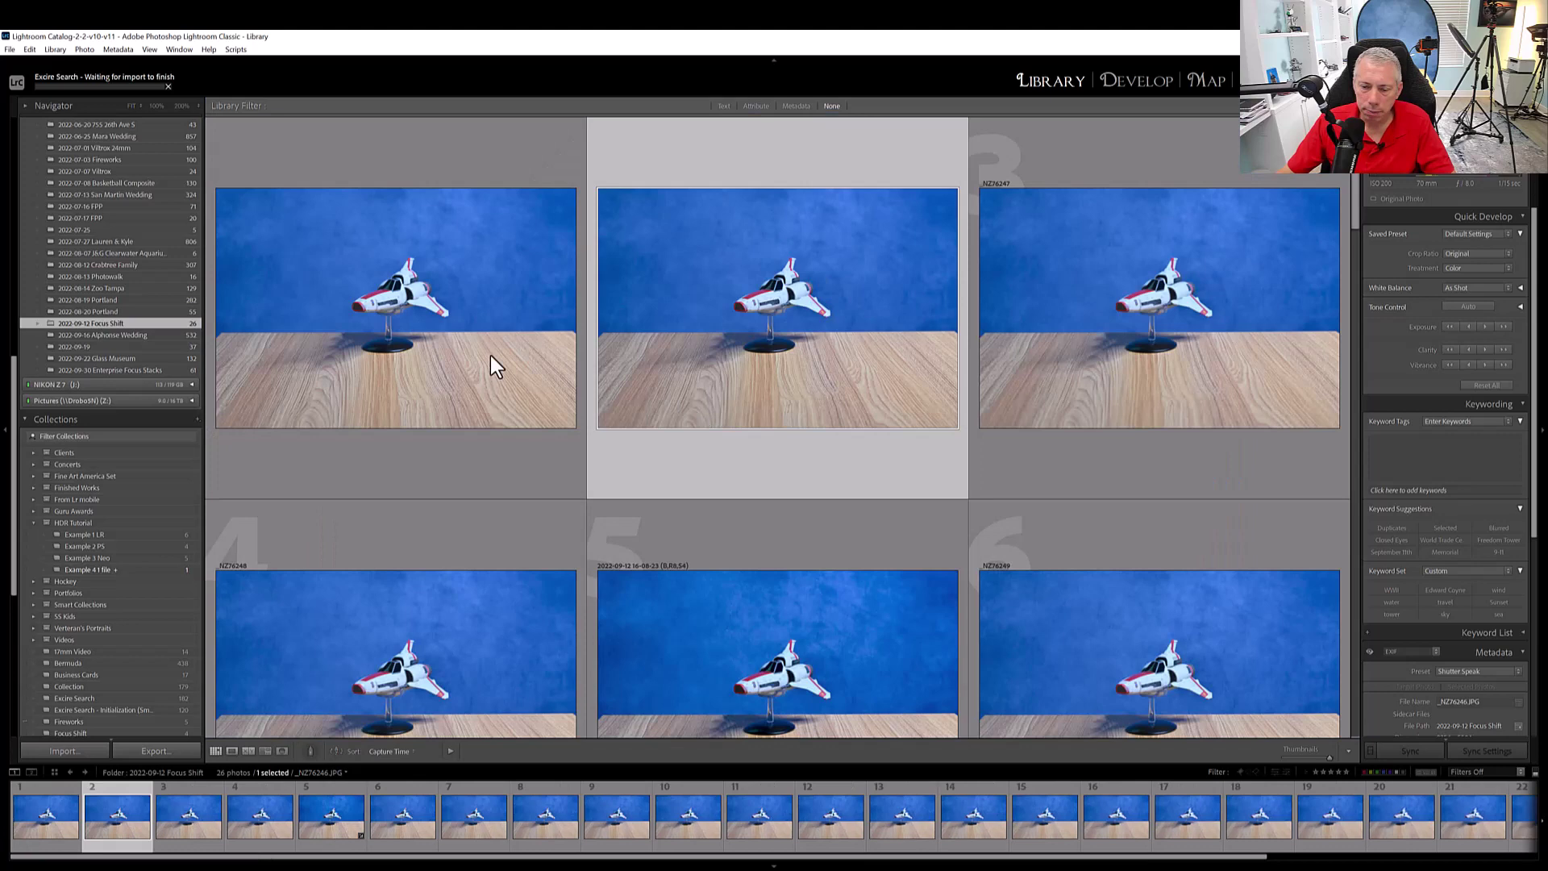
View frames _NZ76245 and _NZ76246 large, zoomed to 1:1 on the nose
{"action": "key", "text": "Left"}
{"action": "left_click", "coordinate": [6, 387]}
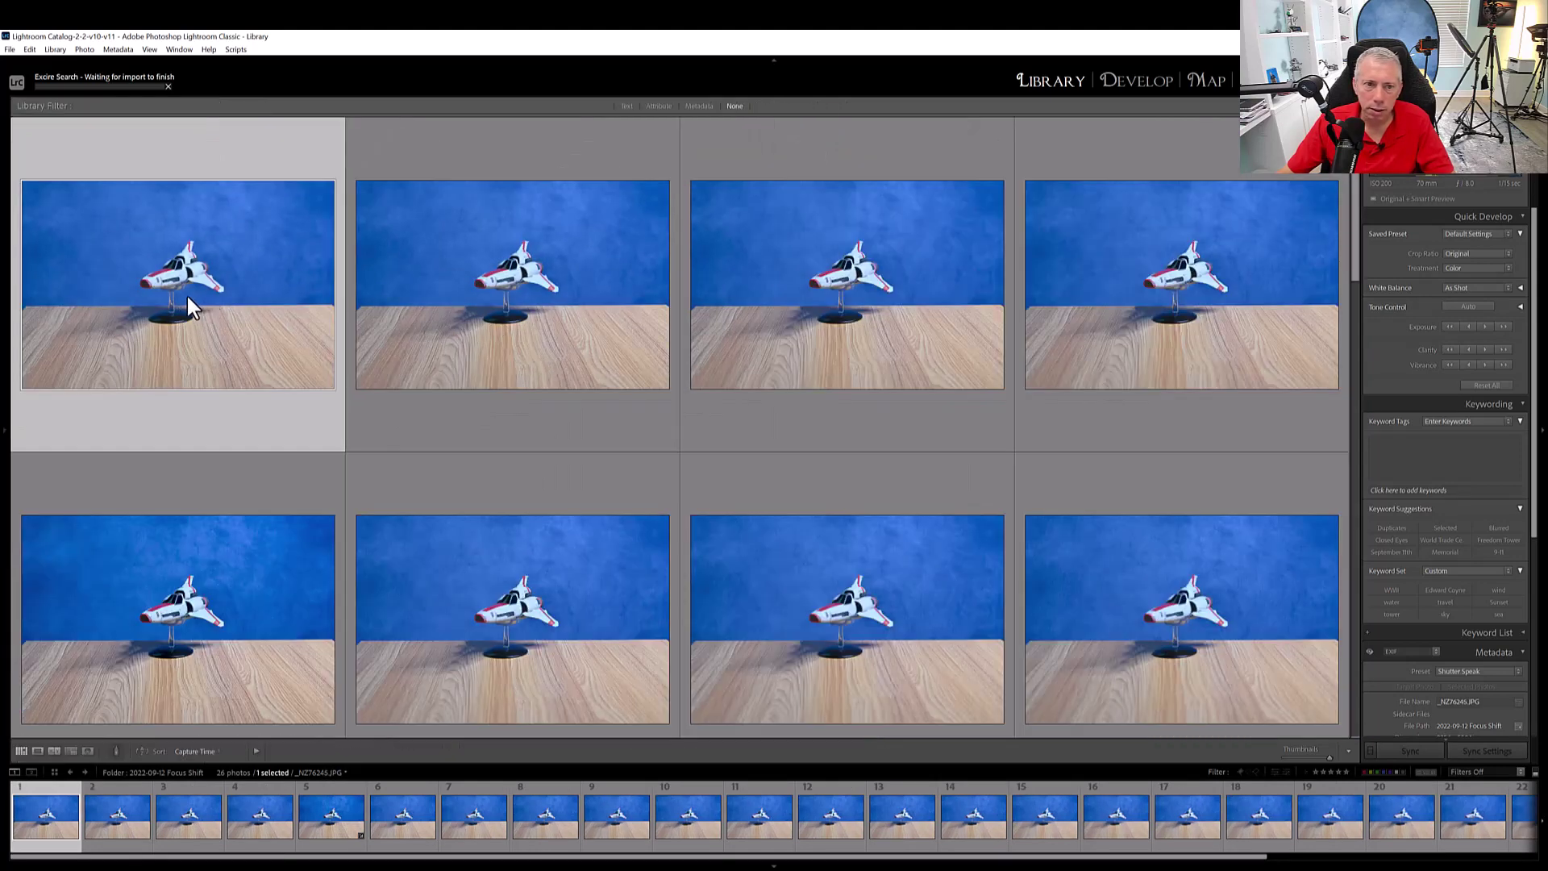
{"action": "double_click", "coordinate": [186, 292]}
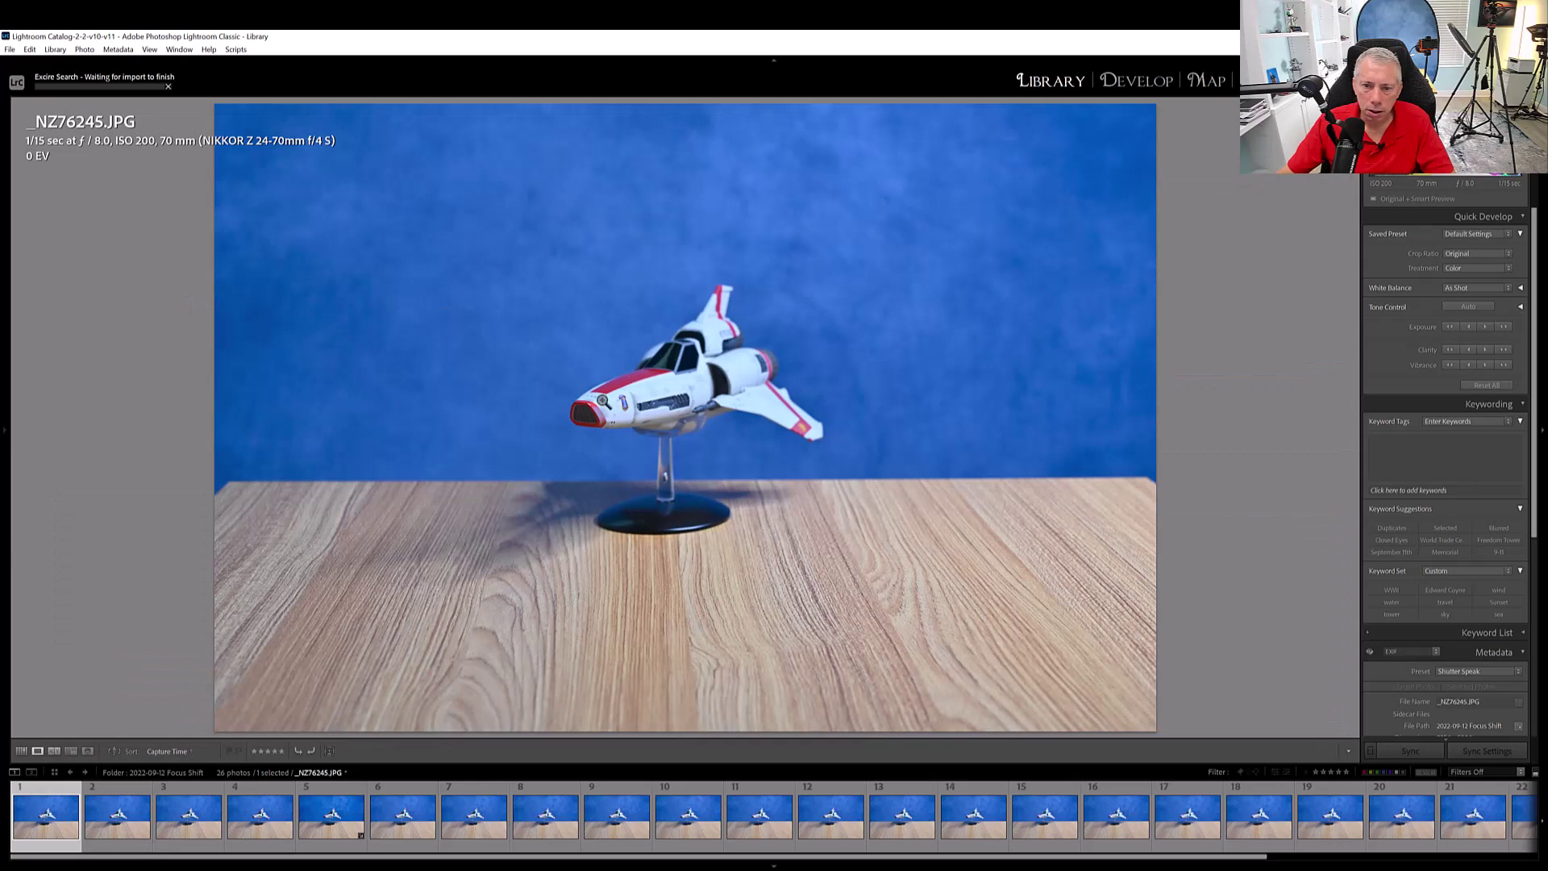
{"action": "left_click", "coordinate": [603, 401]}
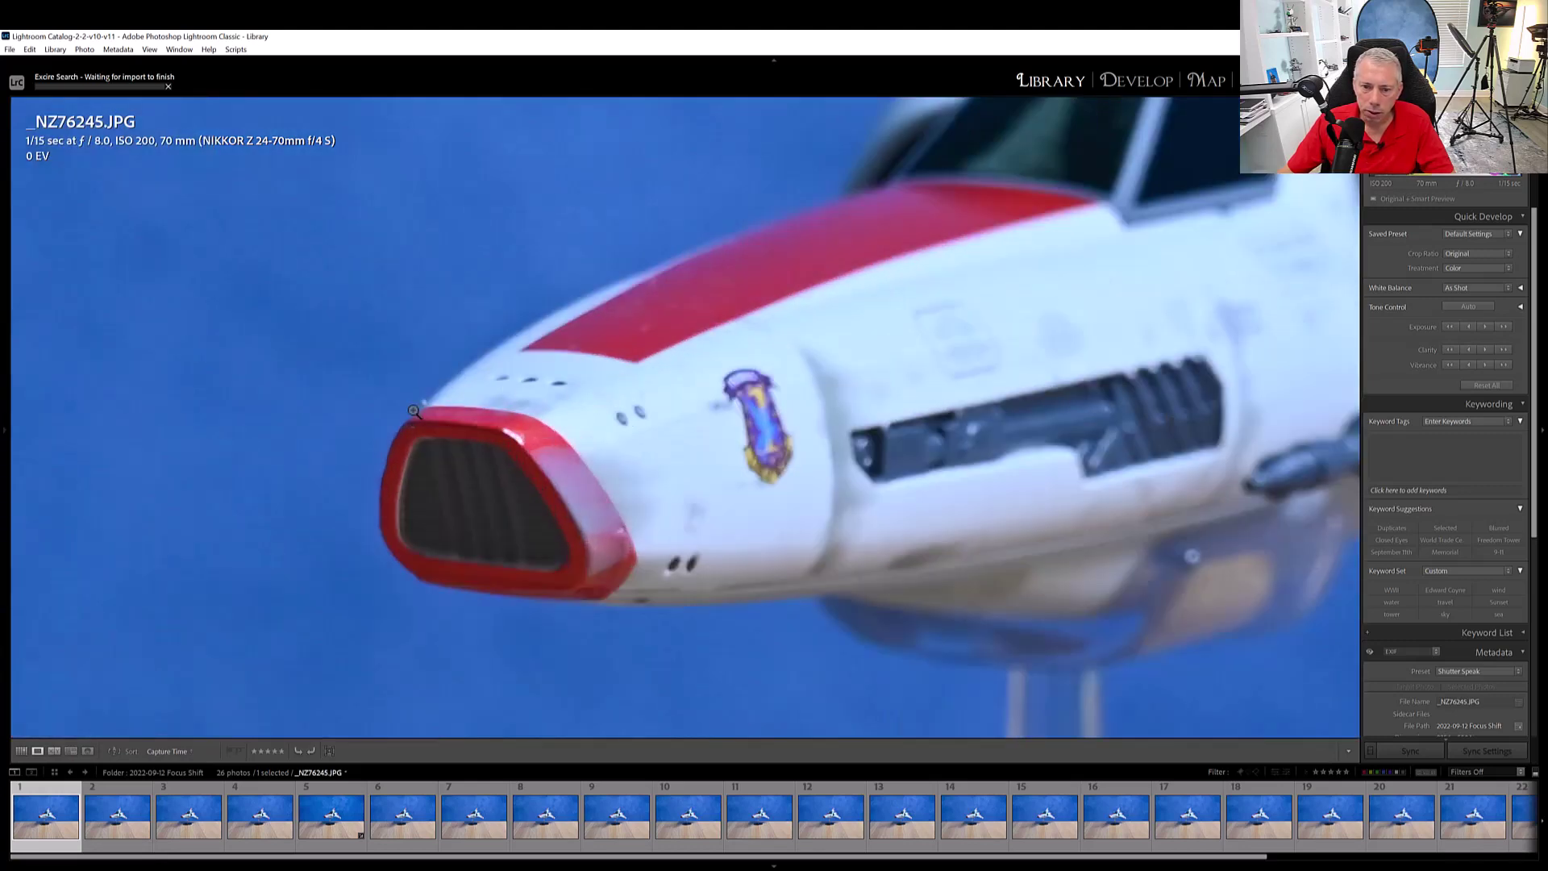
{"action": "left_click", "coordinate": [115, 815]}
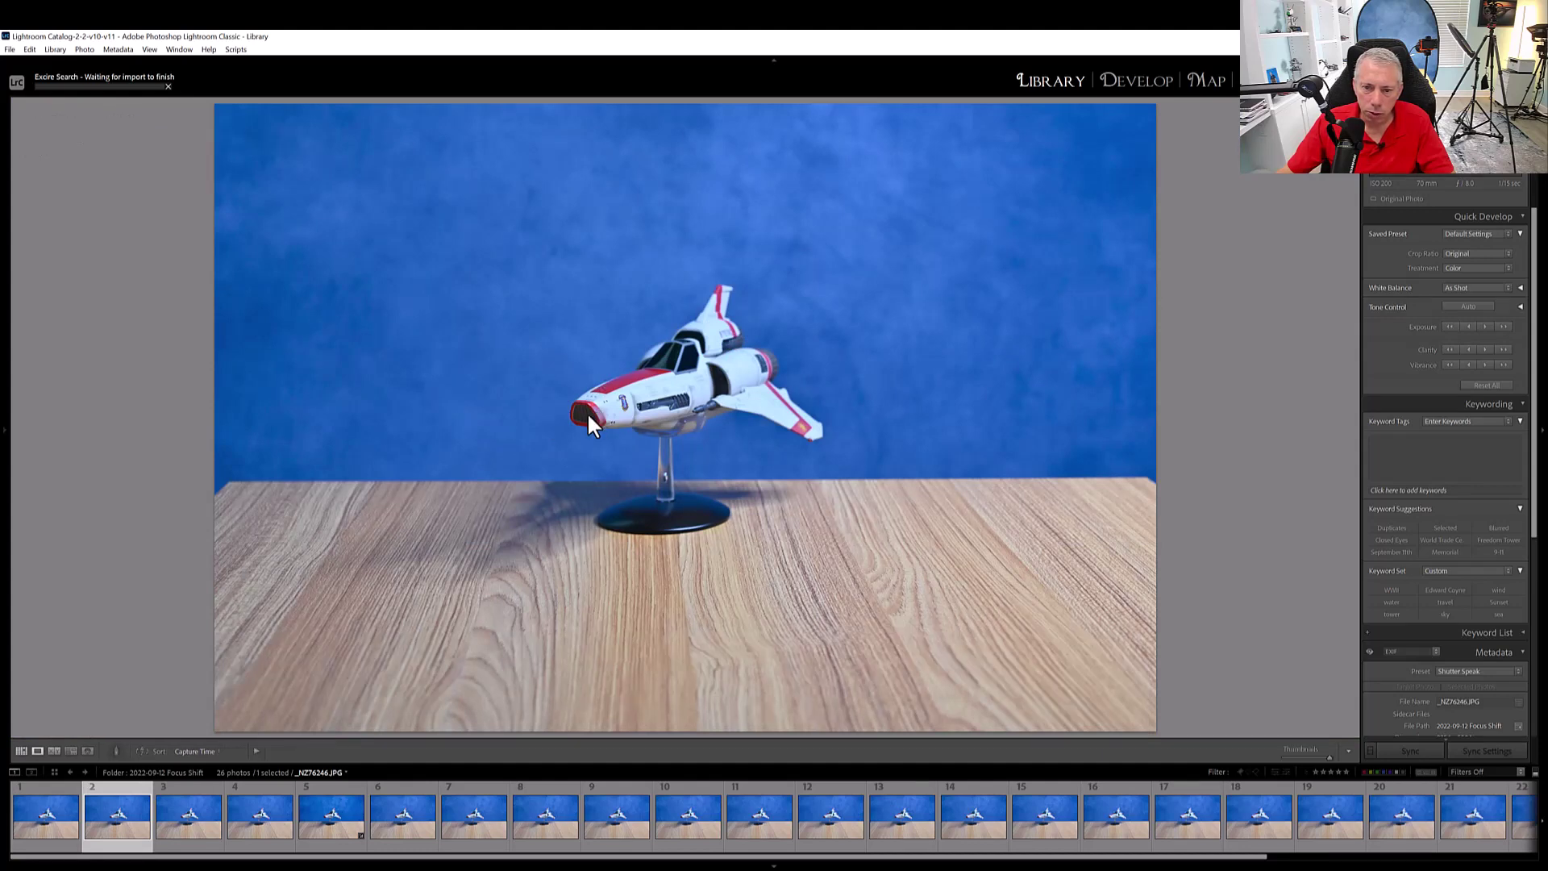
{"action": "key", "text": "g"}
{"action": "key", "text": "z"}
{"action": "key", "text": "z"}
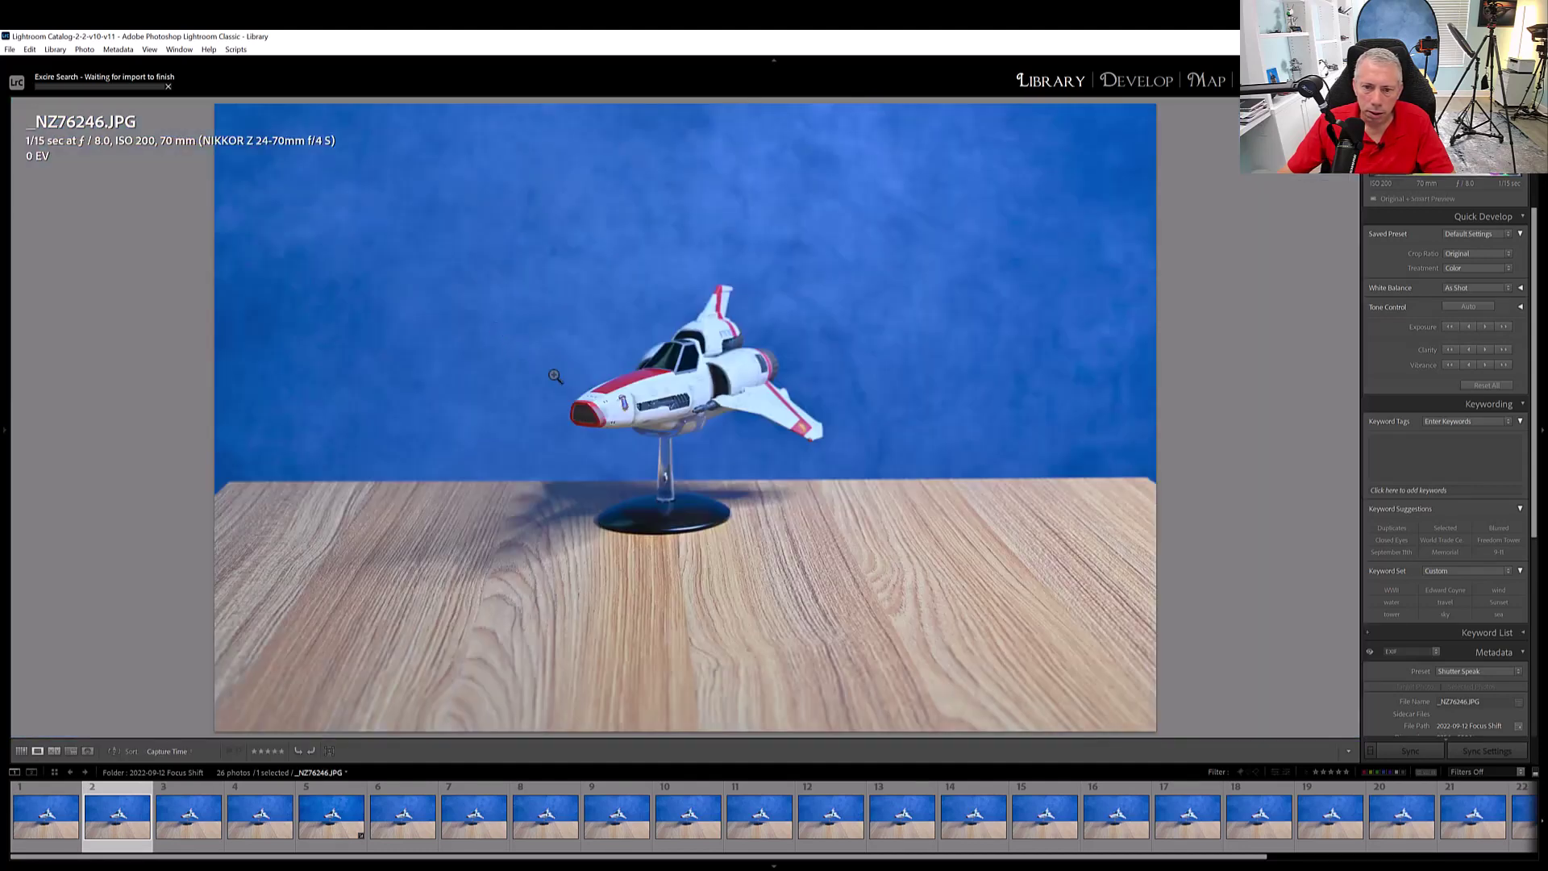
{"action": "key", "text": "z"}
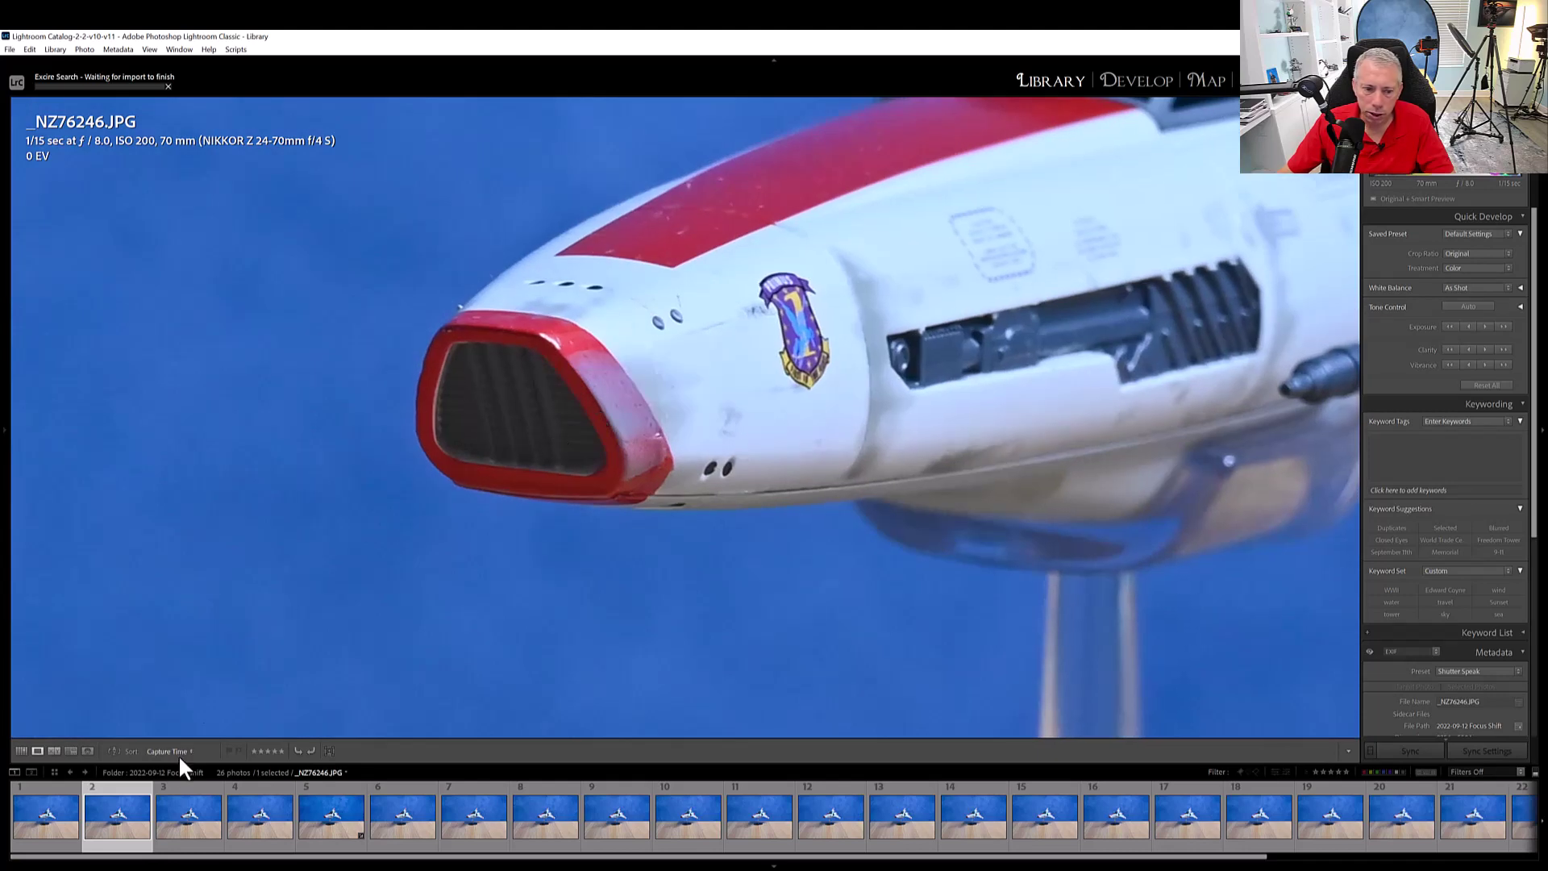
Compare the nose across frame 1, frame 16 and _NZ76264, then select all 26 photos
{"action": "left_click", "coordinate": [65, 805]}
{"action": "left_click", "coordinate": [1113, 816]}
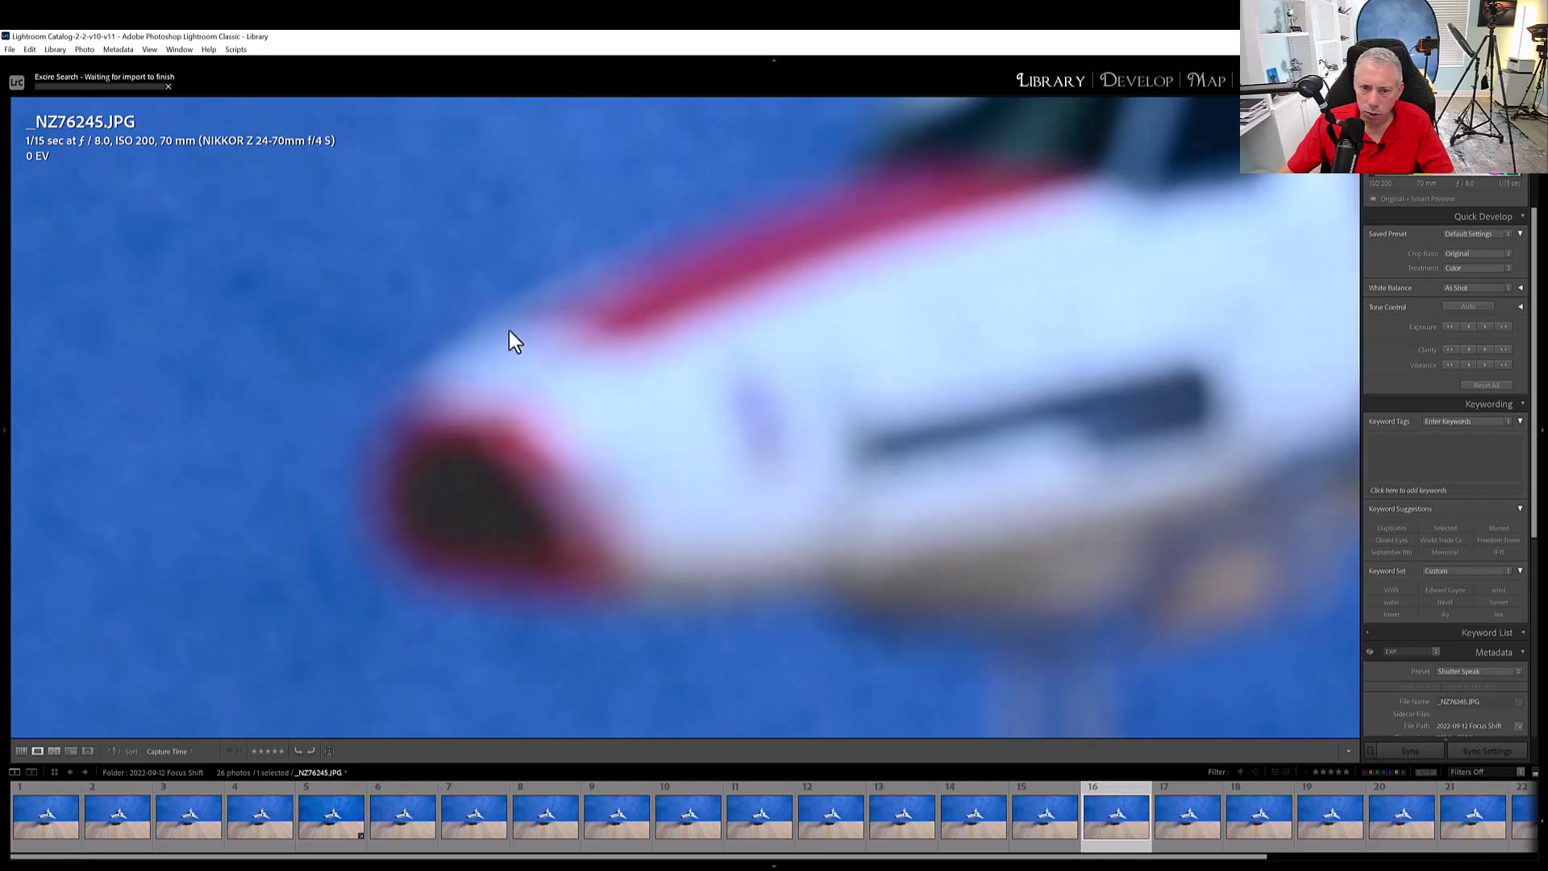
{"action": "left_click", "coordinate": [513, 261]}
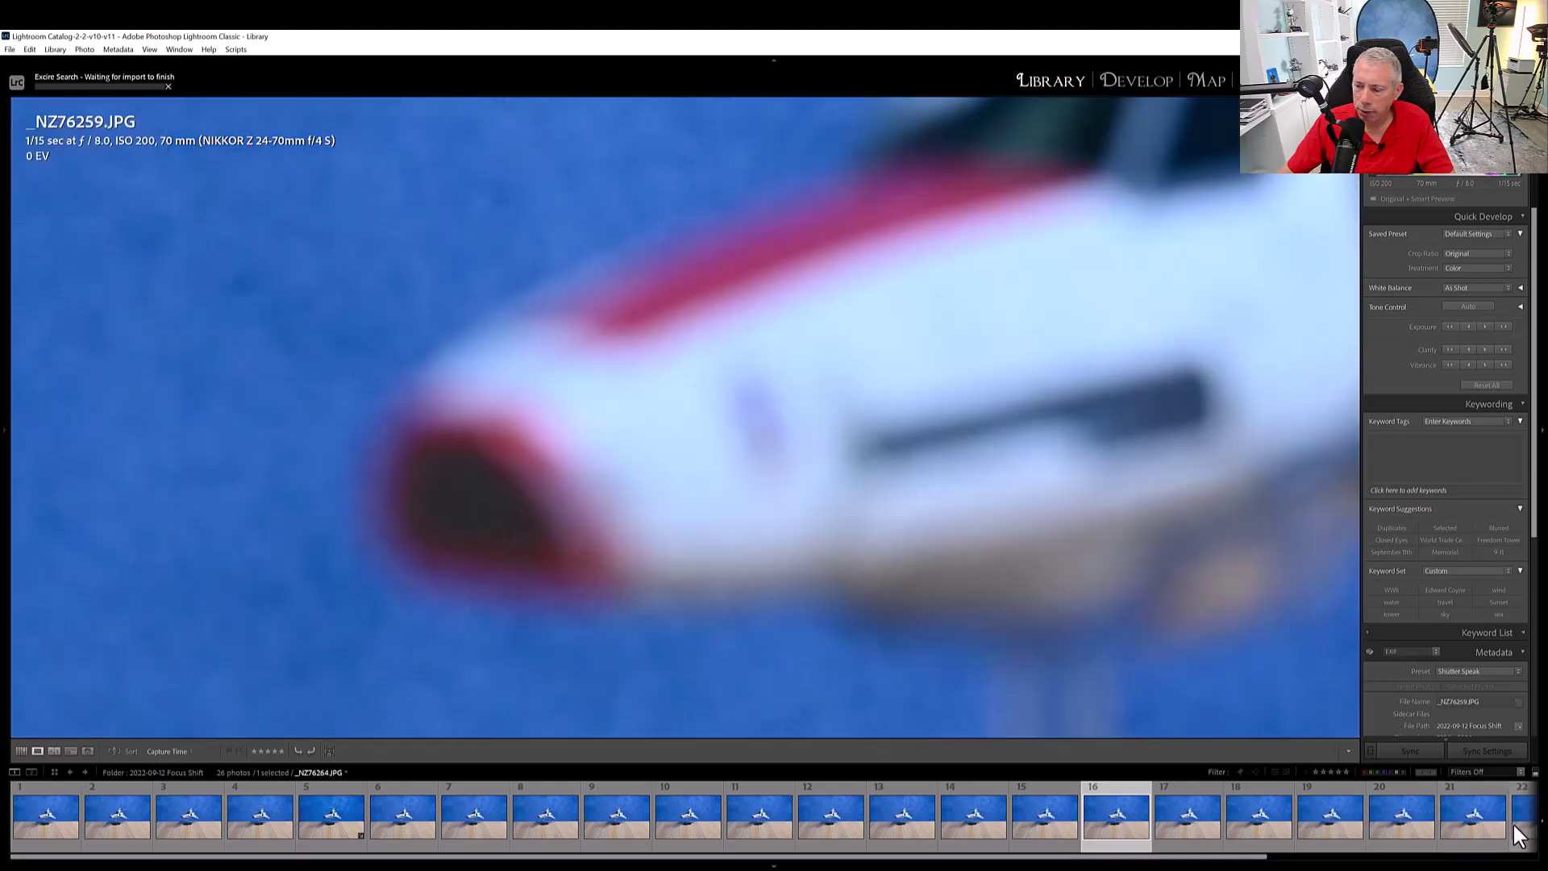
{"action": "left_click", "coordinate": [1484, 819]}
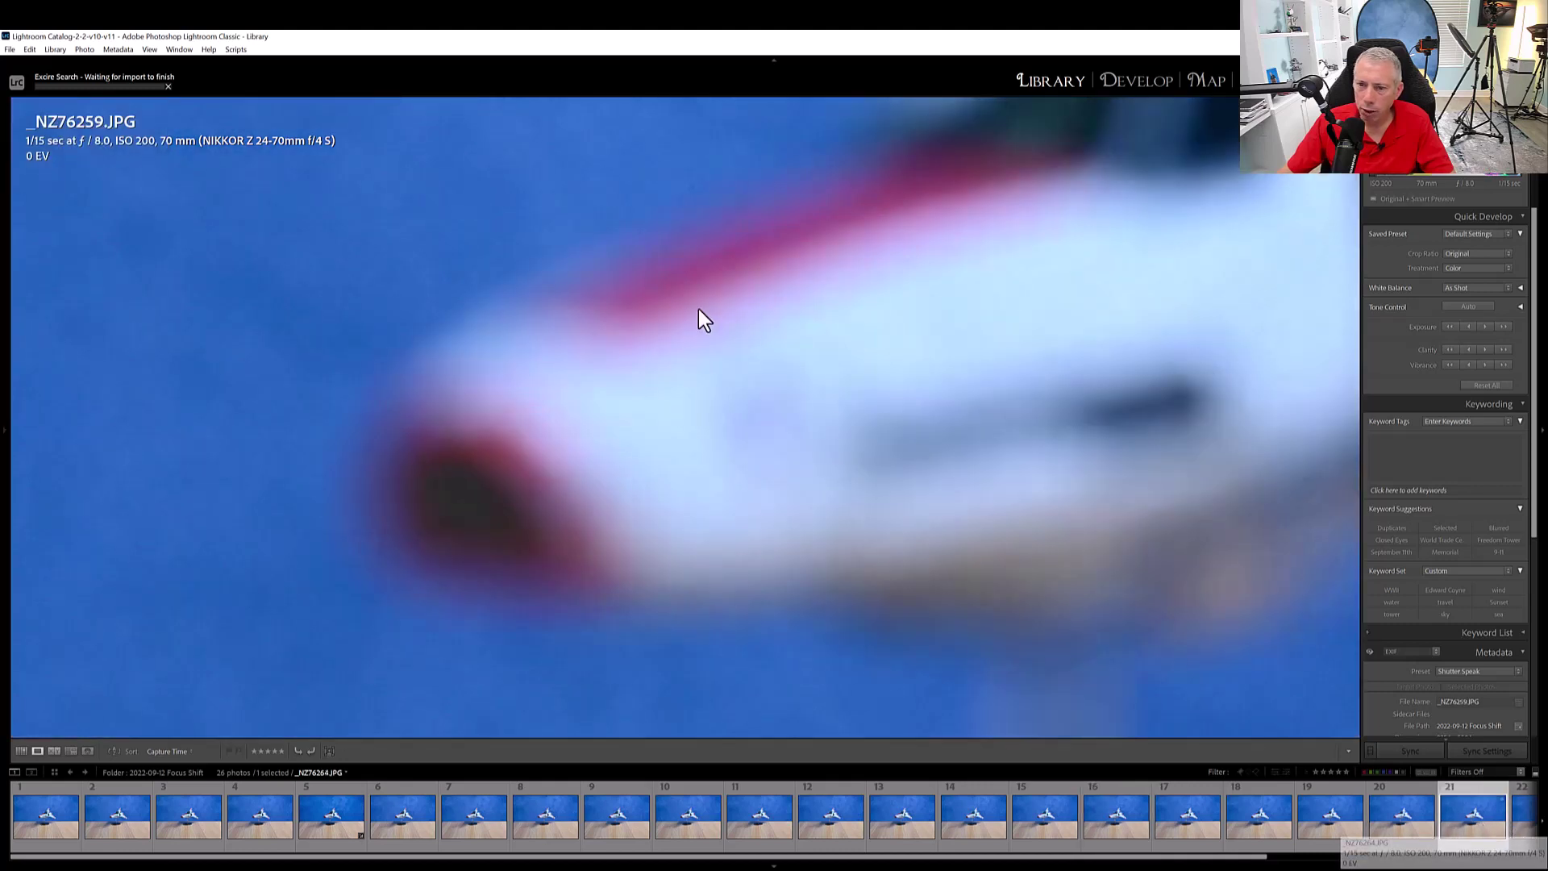
{"action": "left_click", "coordinate": [888, 409]}
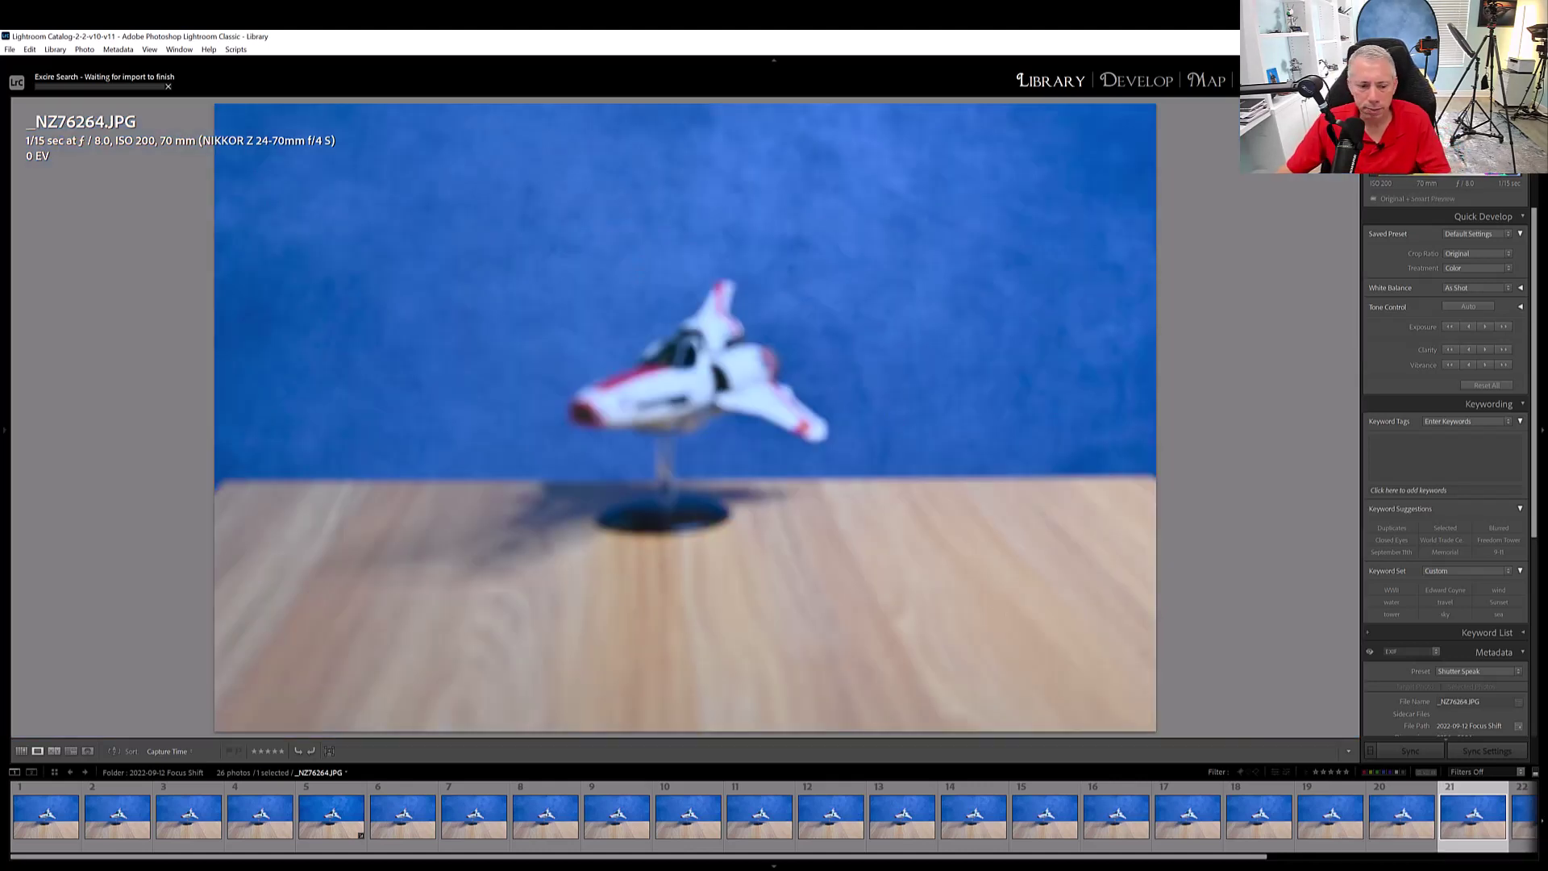
{"action": "left_click", "coordinate": [37, 825]}
{"action": "key", "text": "ctrl+a"}
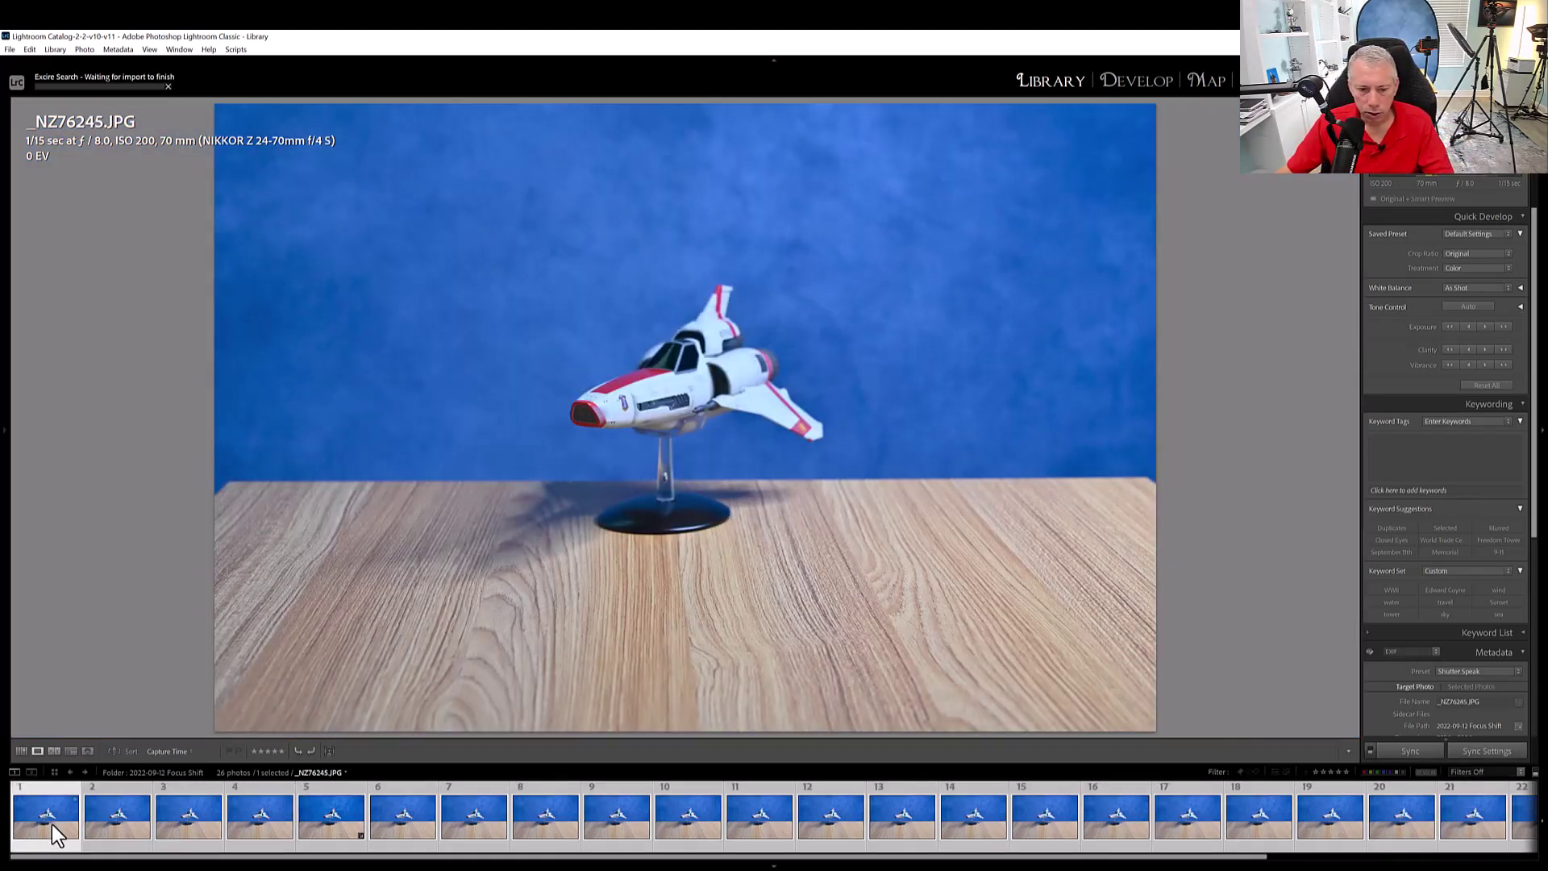
Send the 26 selected Viper frames to Helicon Focus via Export > Helicon Focus (DNG)
{"action": "right_click", "coordinate": [386, 816]}
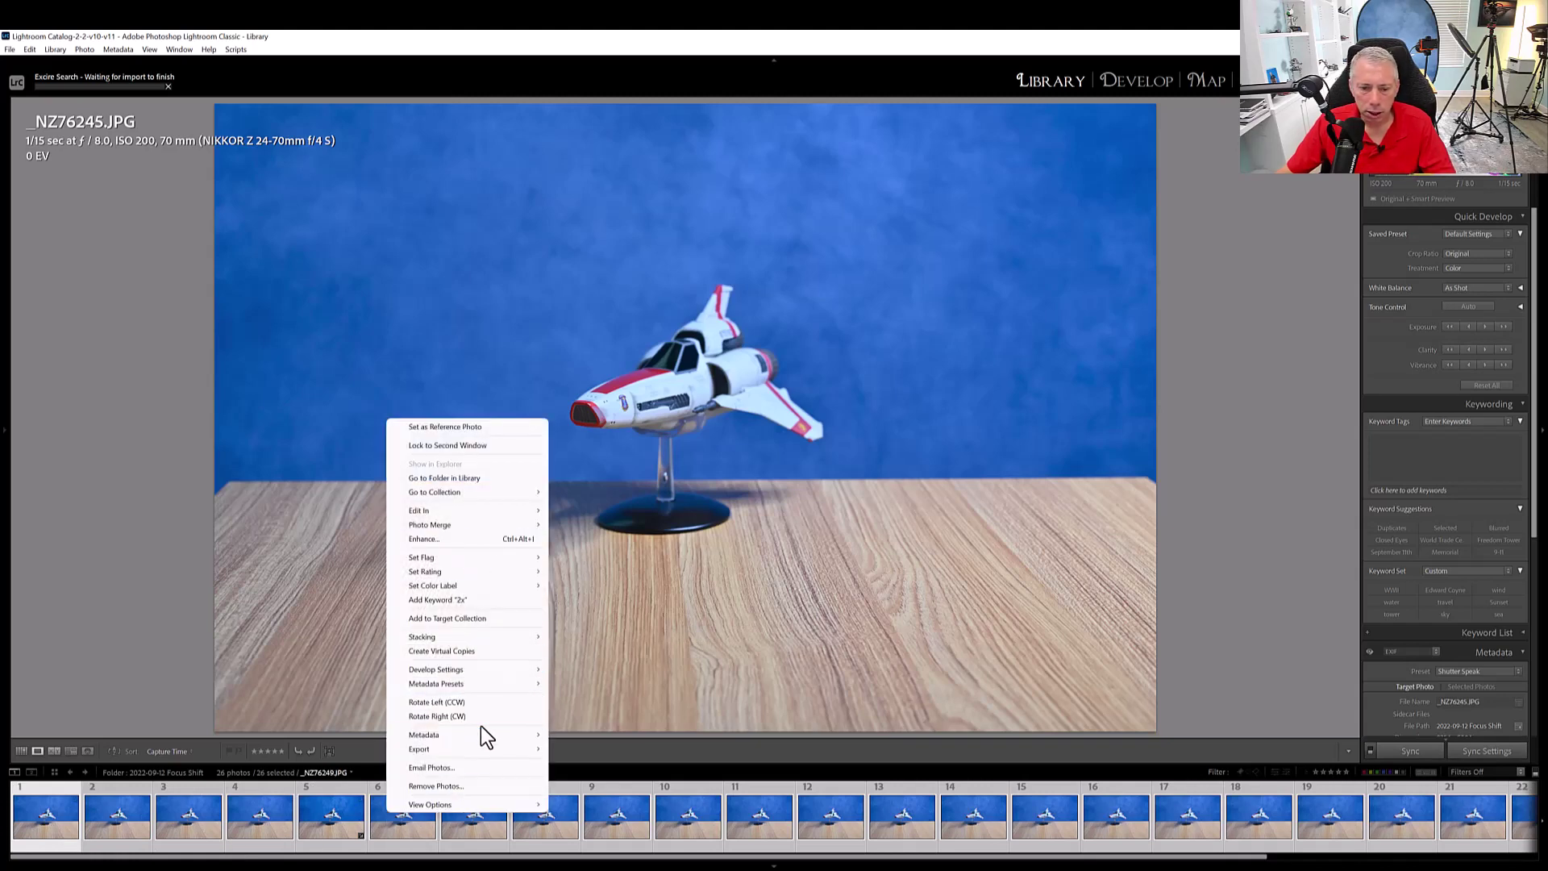
{"action": "mouse_move", "coordinate": [487, 754]}
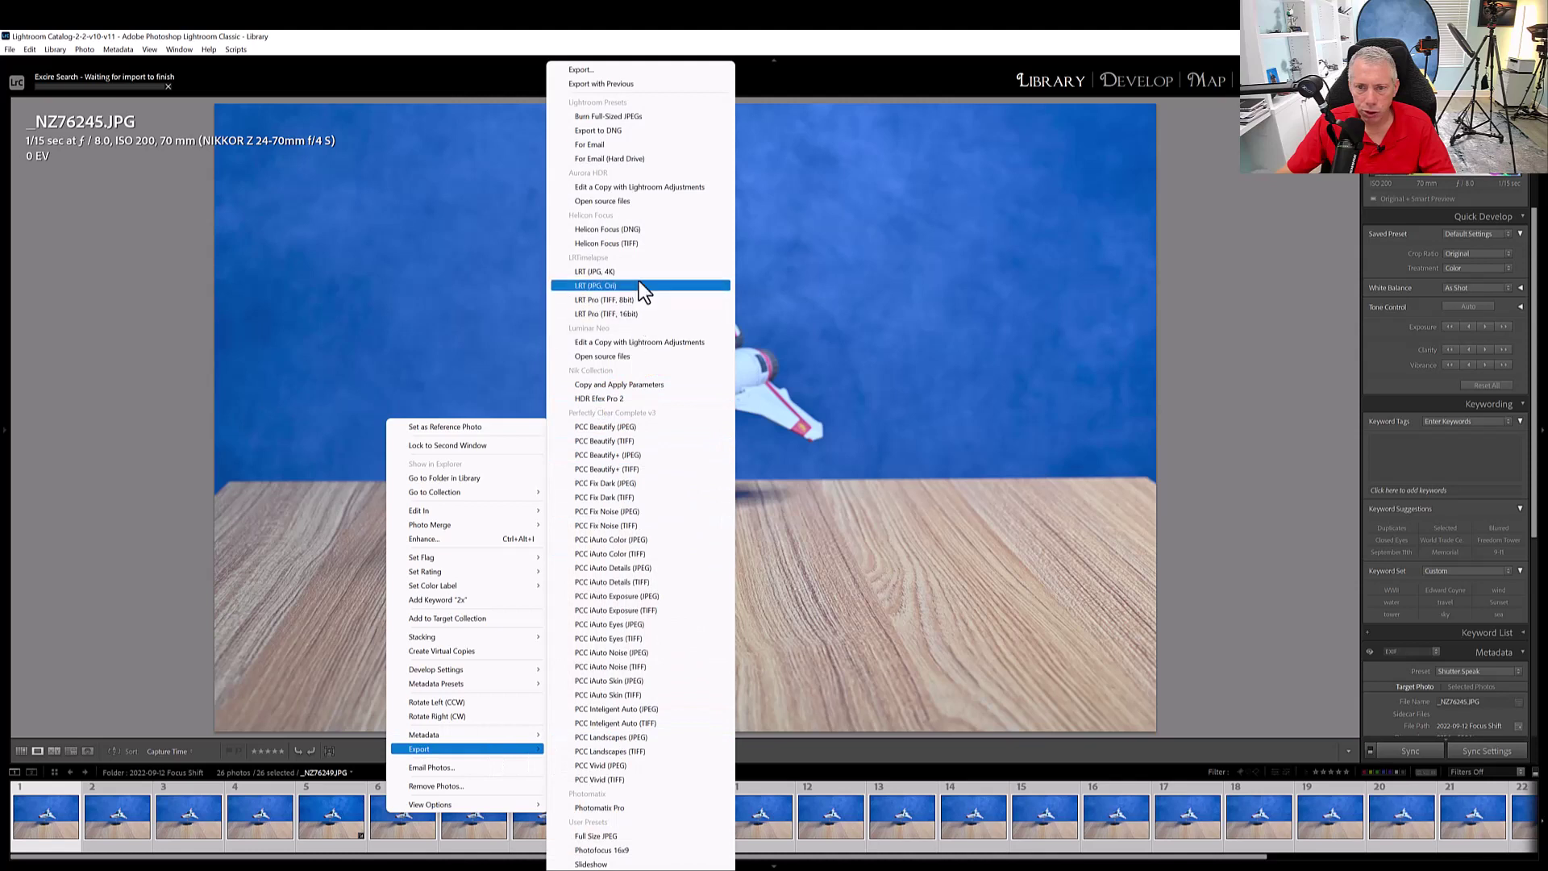
{"action": "left_click", "coordinate": [645, 229]}
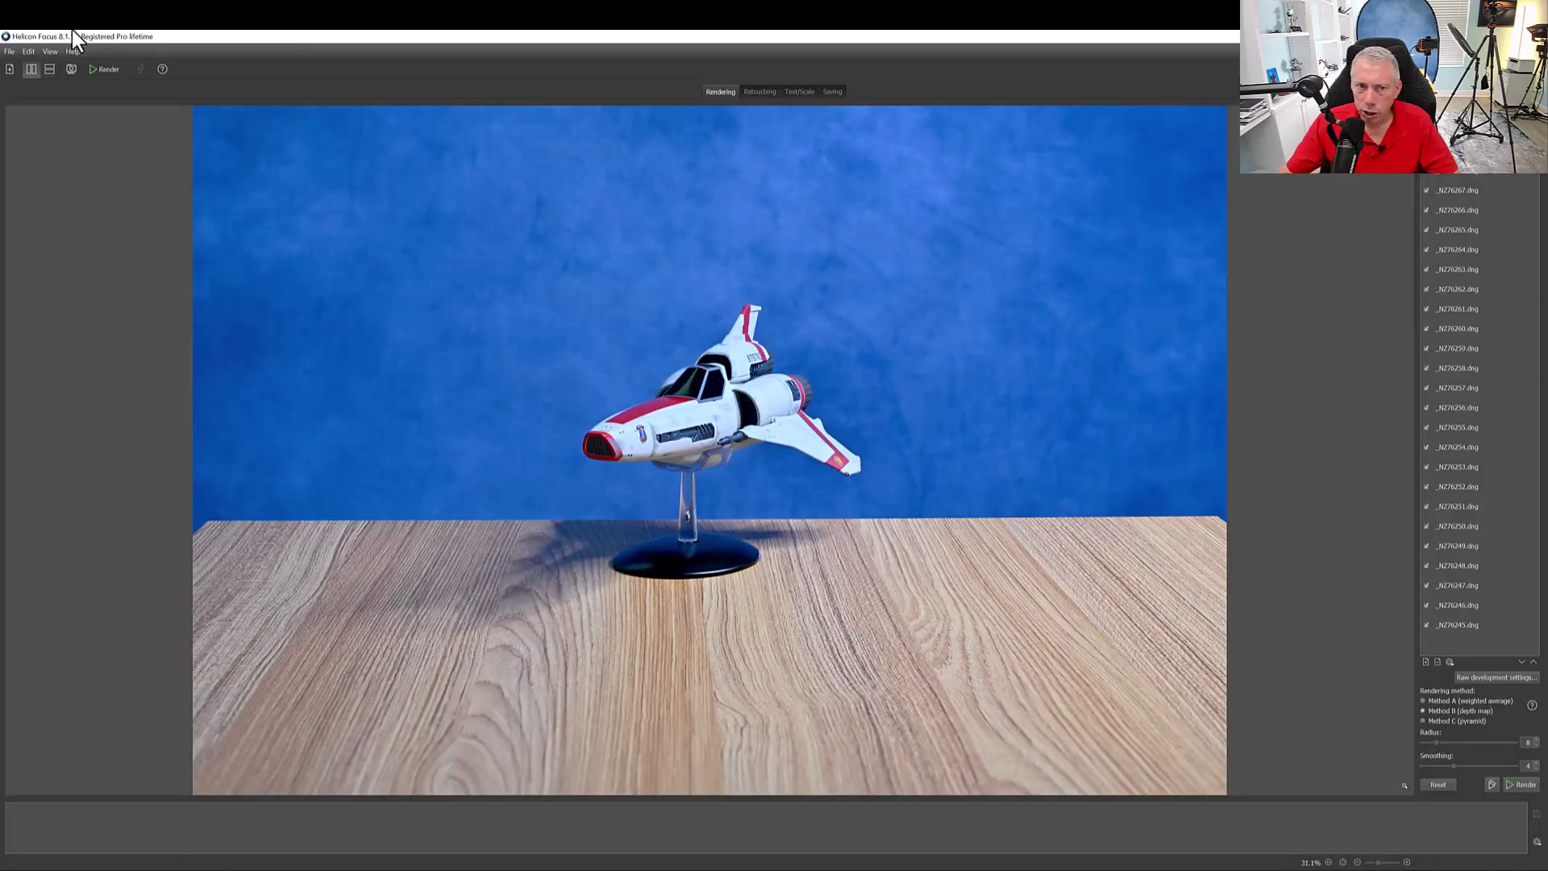
Render the 26 Viper DNG frames into one stacked composite
{"action": "left_click", "coordinate": [104, 70]}
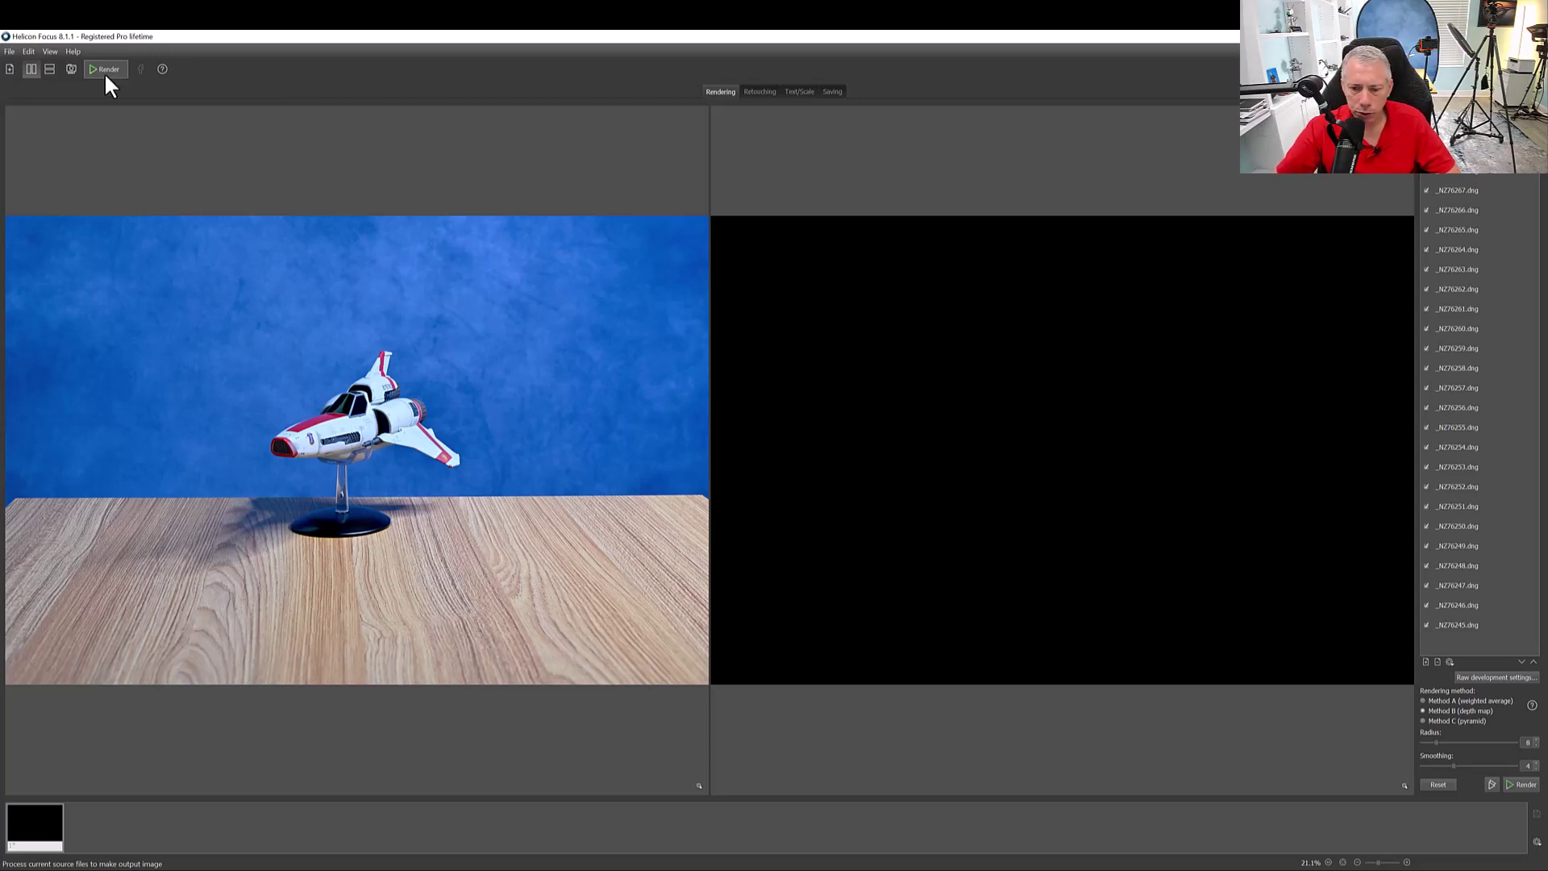
{"action": "left_click", "coordinate": [106, 75]}
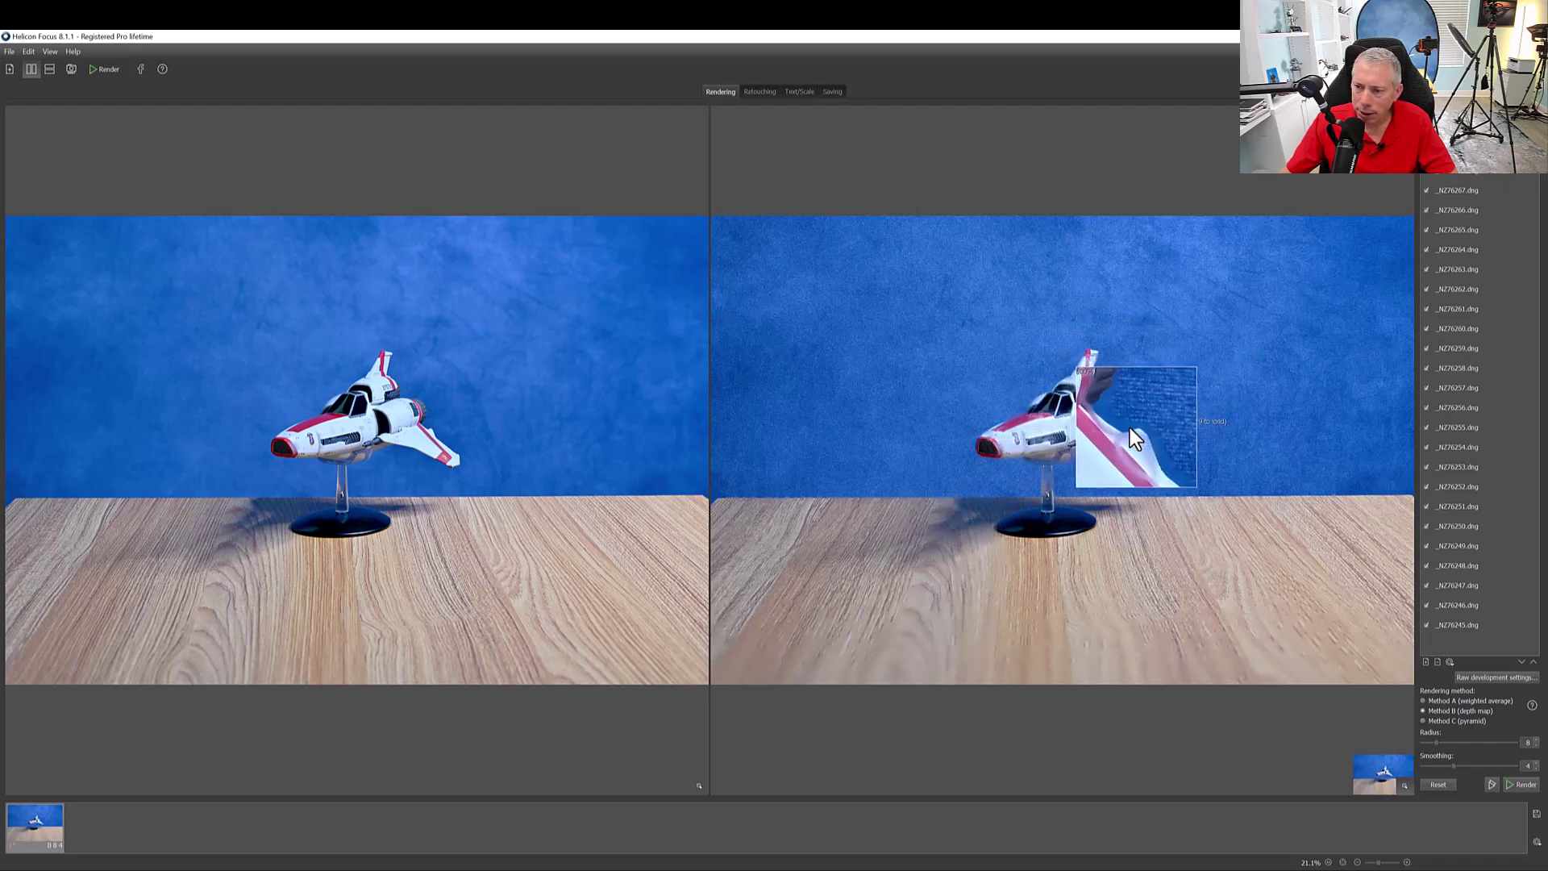
Back in Lightroom, view the fourth, fifth and sixth Viper frames
{"action": "key", "text": "alt+Tab"}
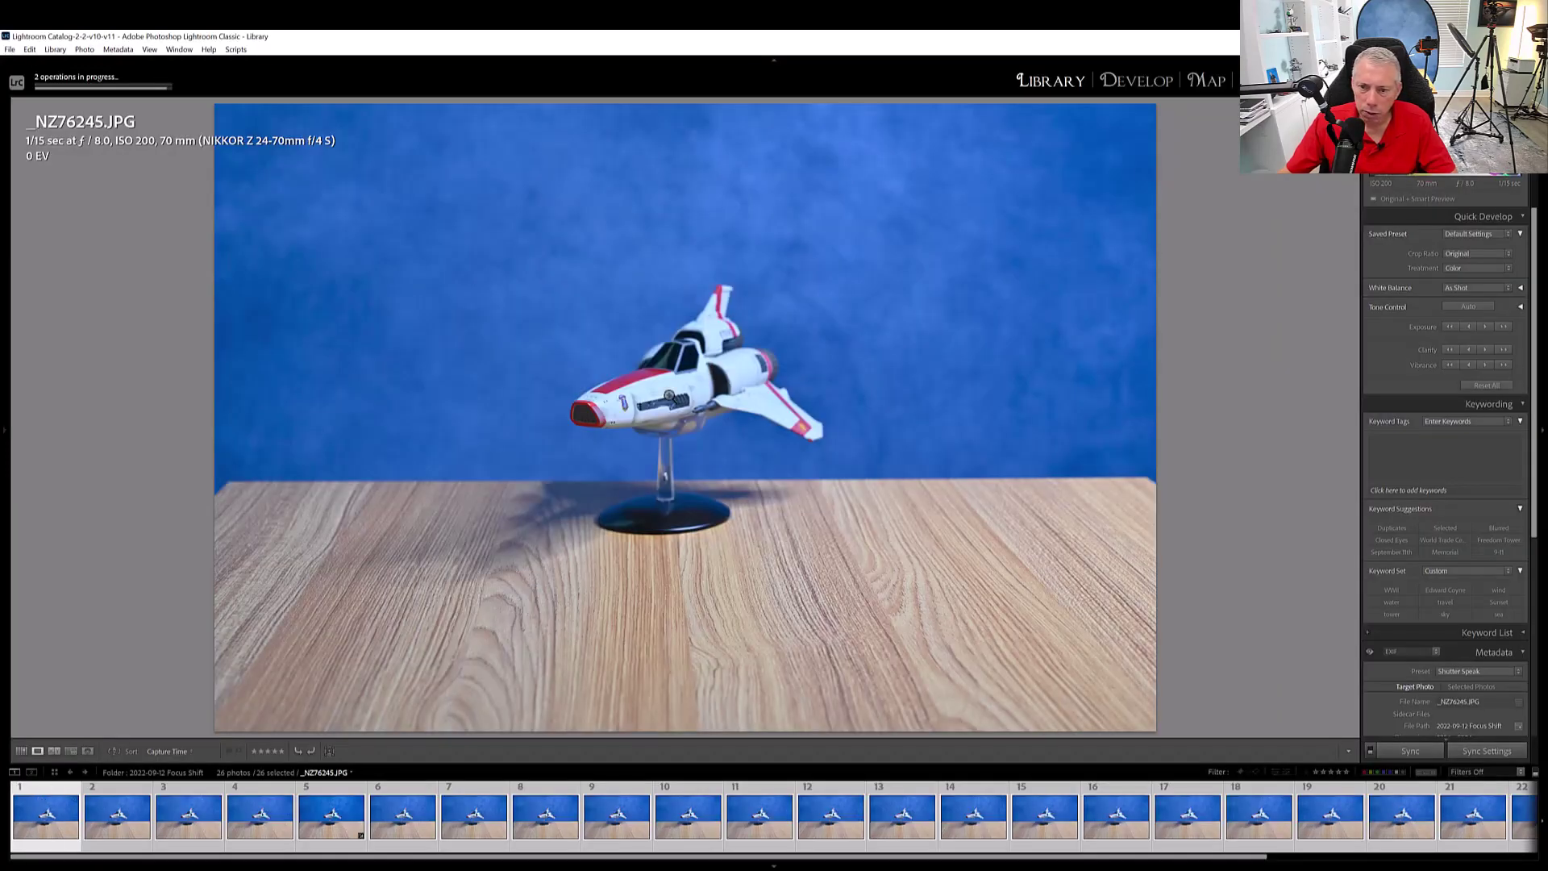
{"action": "left_click", "coordinate": [261, 830]}
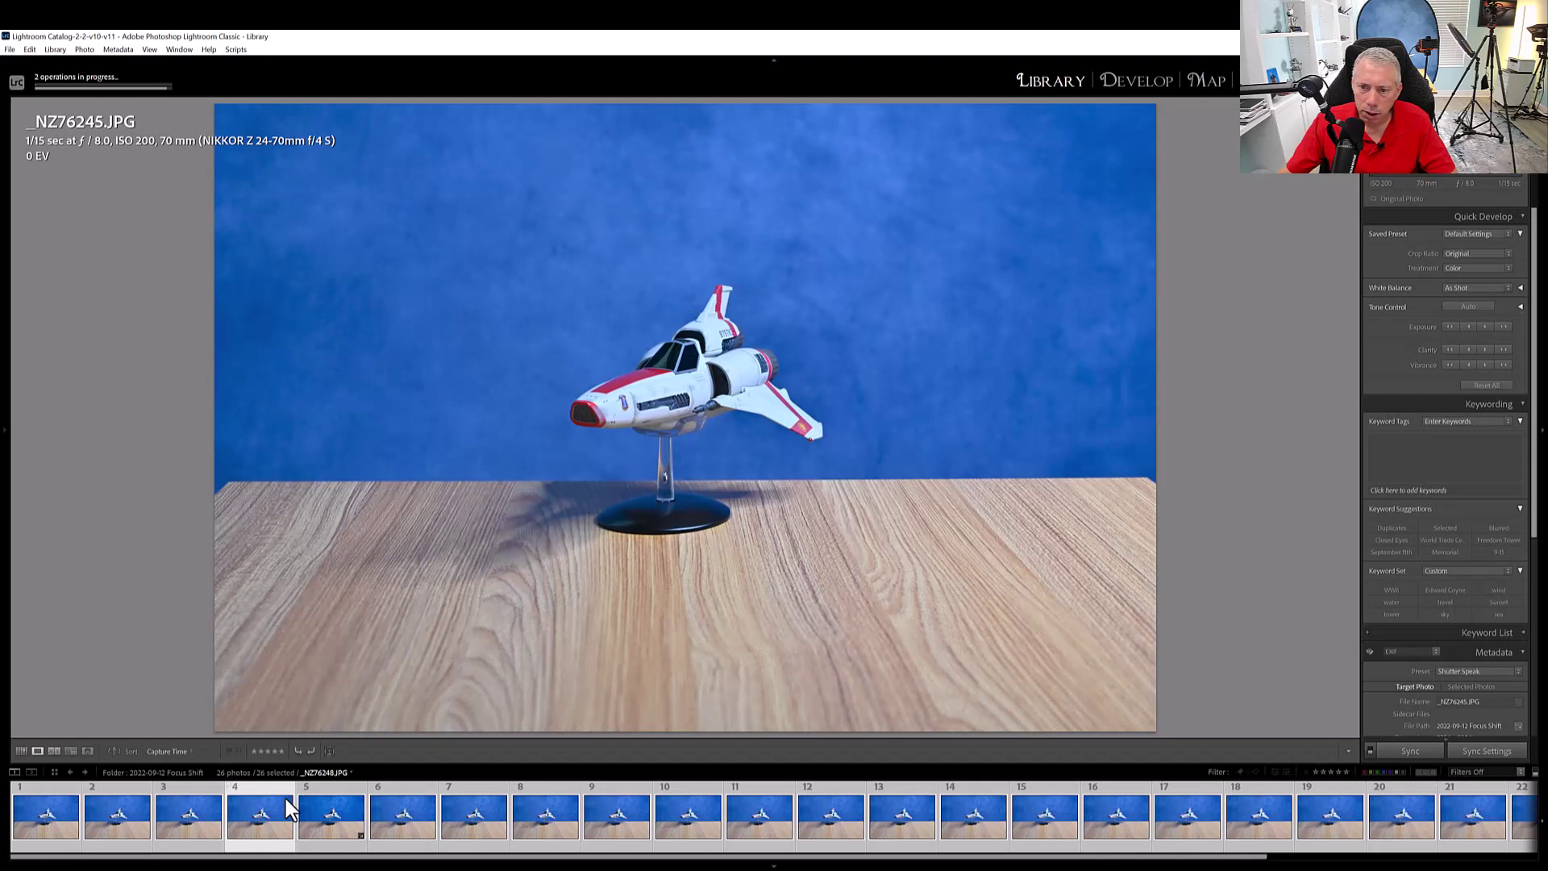
{"action": "left_click", "coordinate": [340, 830]}
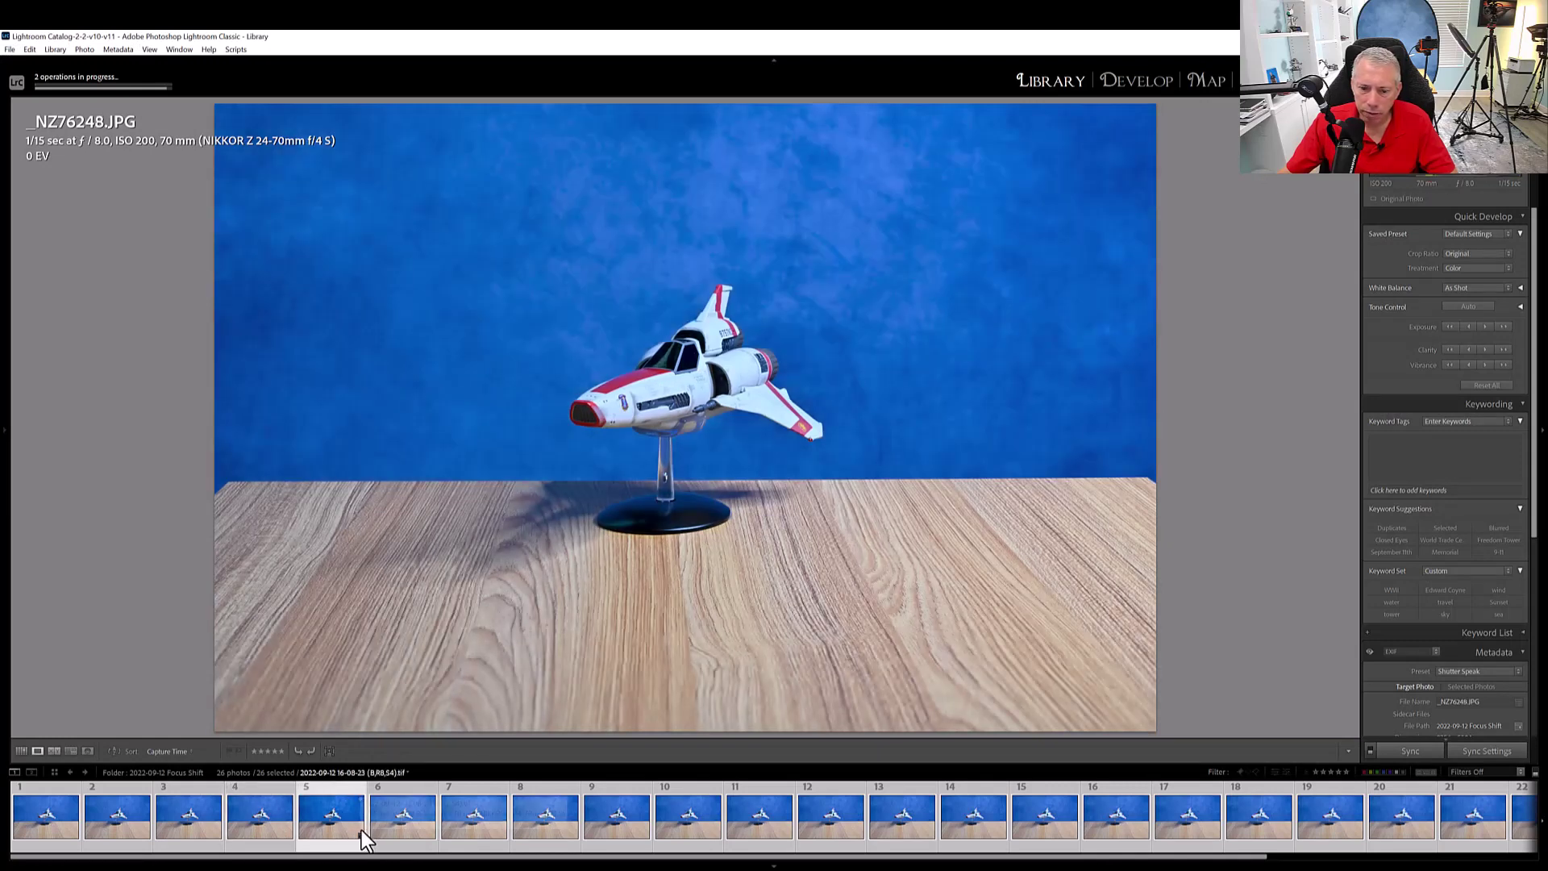
{"action": "left_click", "coordinate": [395, 833]}
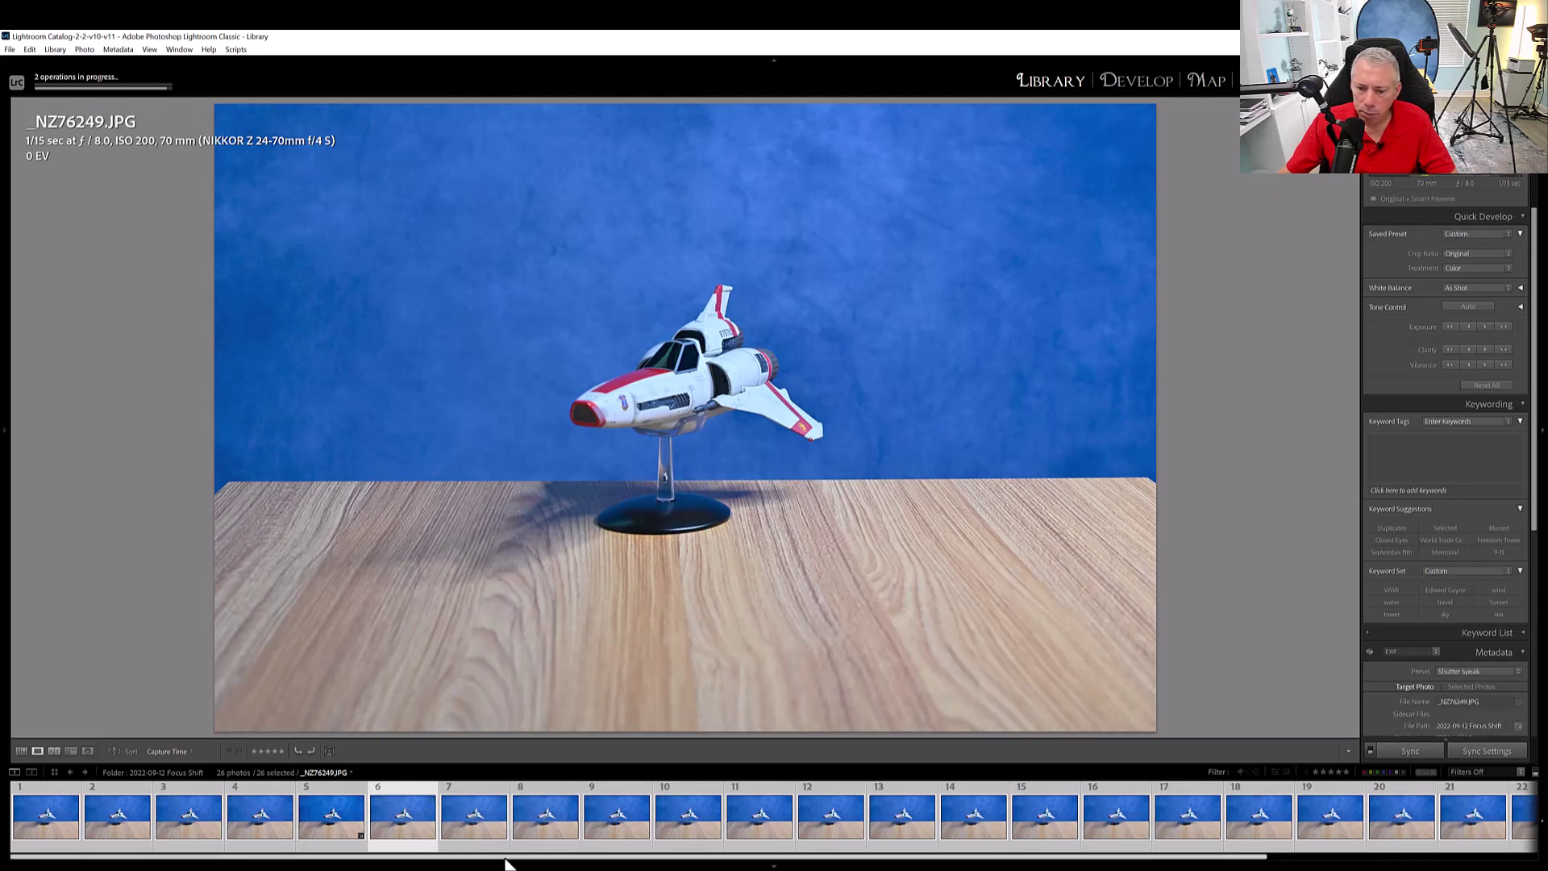
{"action": "scroll", "coordinate": [1043, 823], "scroll_direction": "down", "scroll_amount": 2}
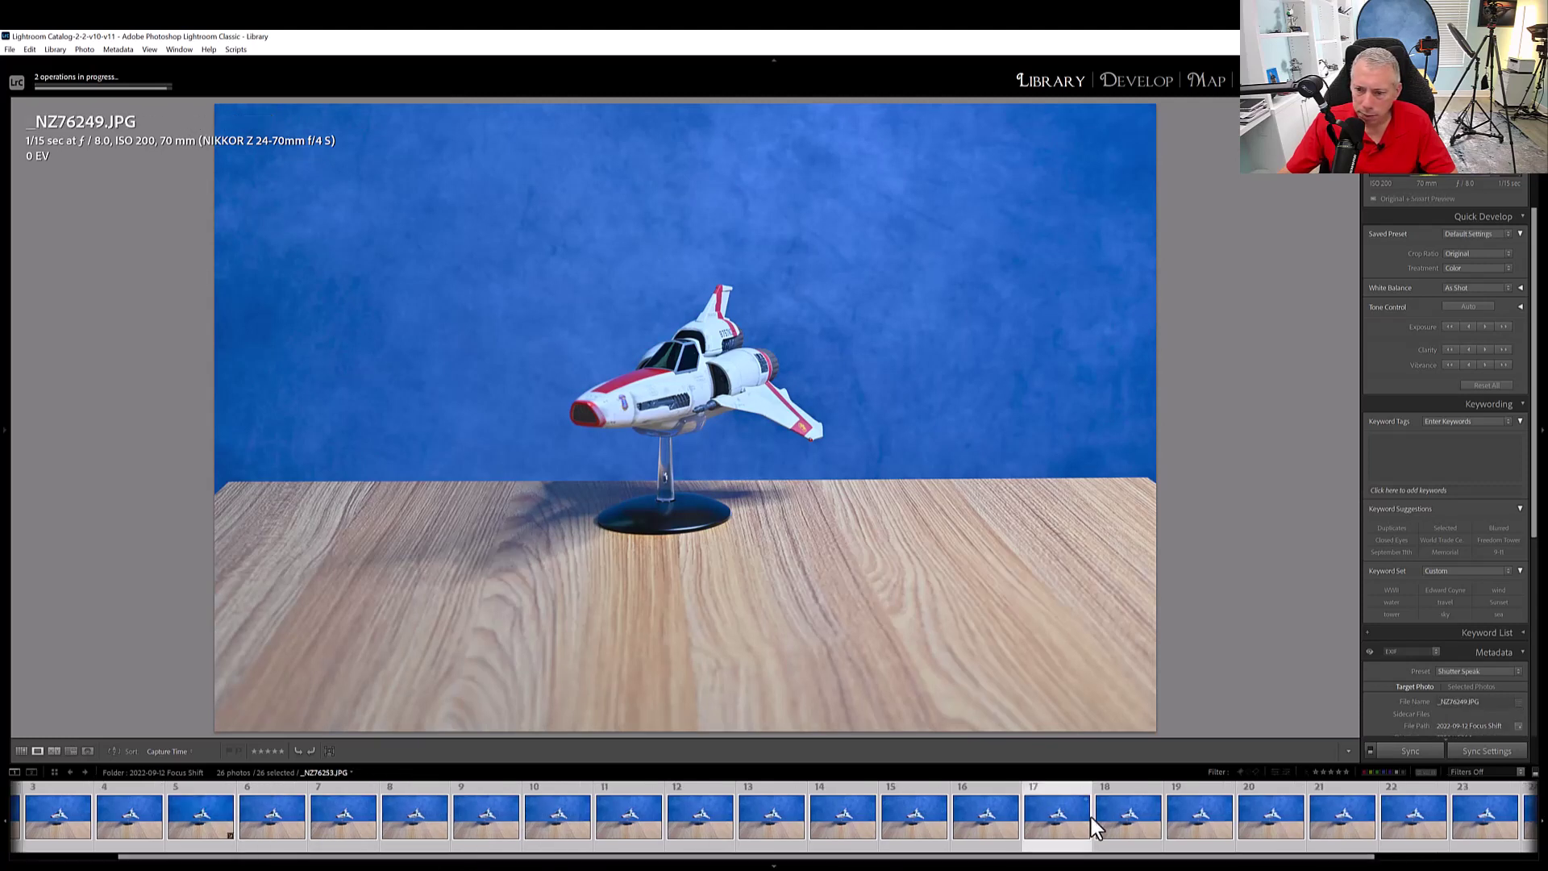
Compare cockpit sharpness at 1:1 on frames 17 and 20, then return to frame 6, _NZ76249
{"action": "left_click", "coordinate": [1091, 816]}
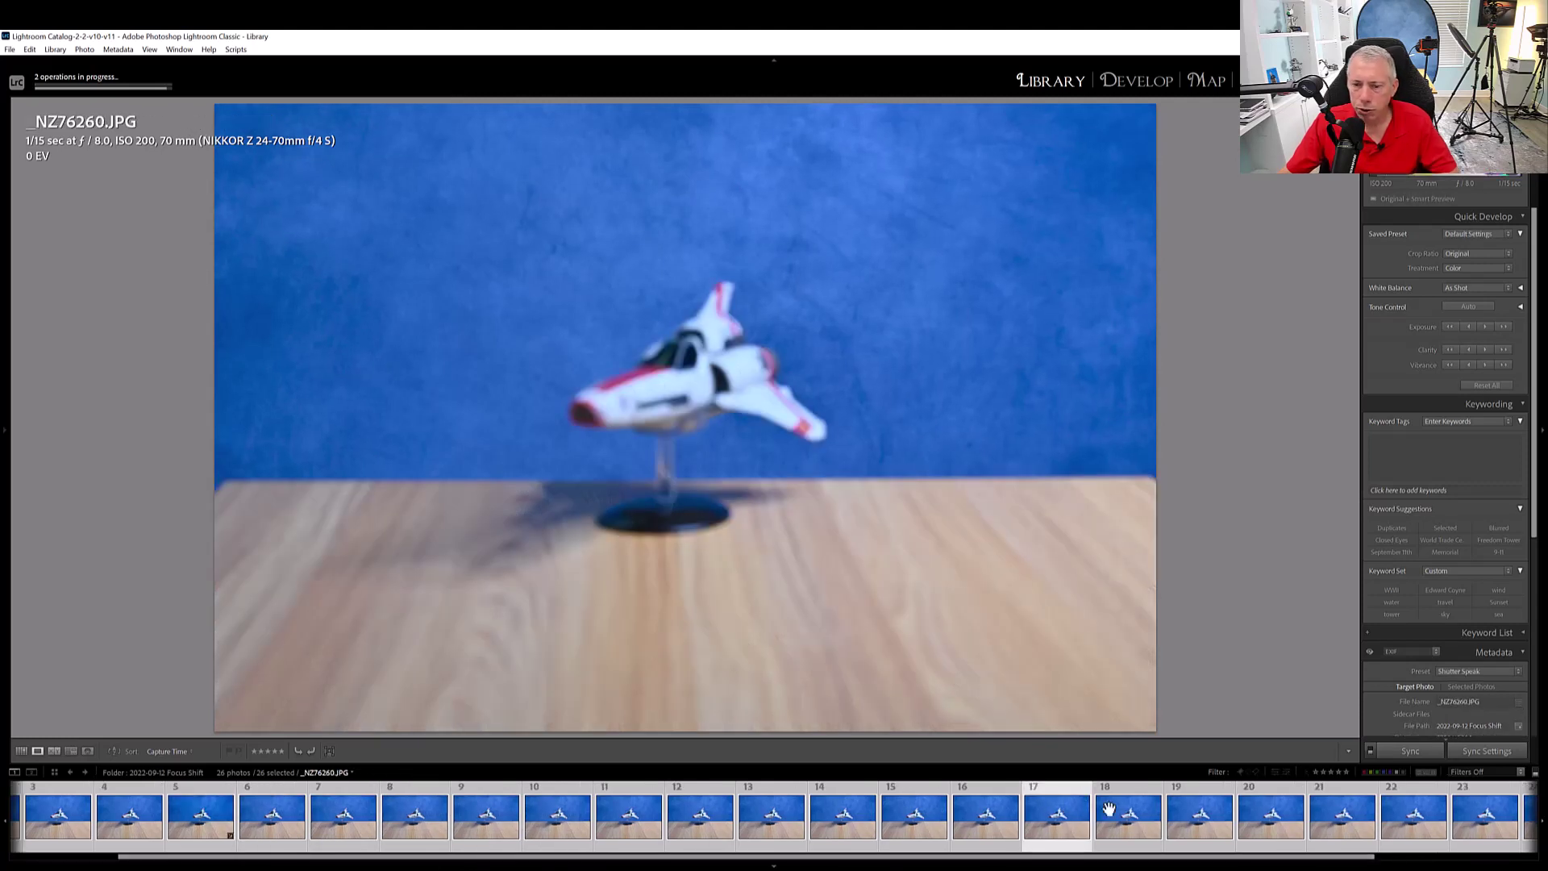
{"action": "left_click", "coordinate": [677, 337]}
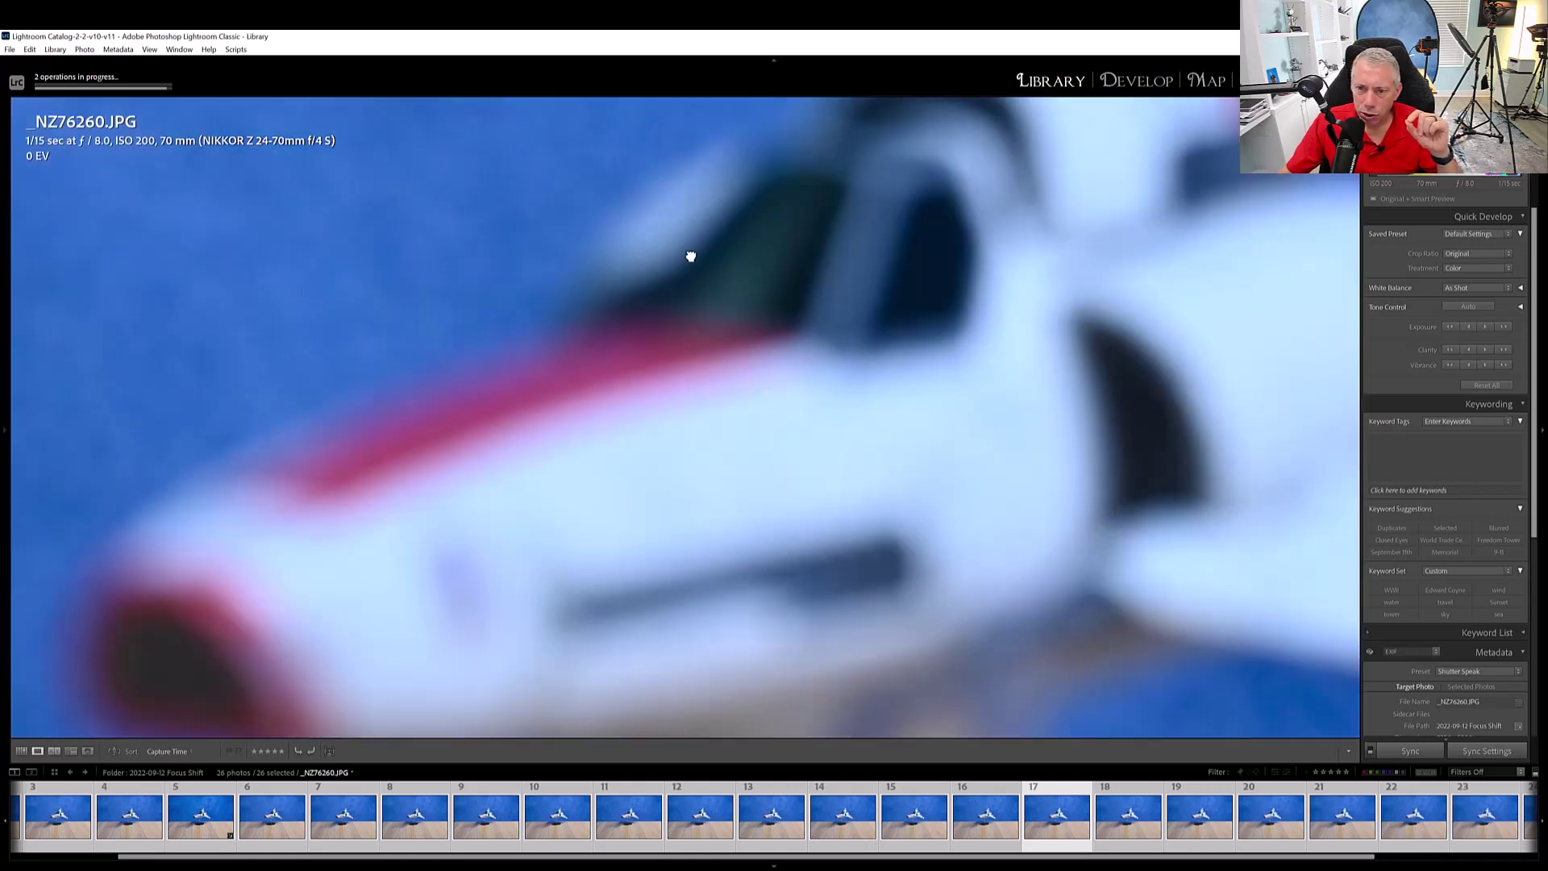
{"action": "left_click_drag", "start_coordinate": [679, 250], "coordinate": [701, 401]}
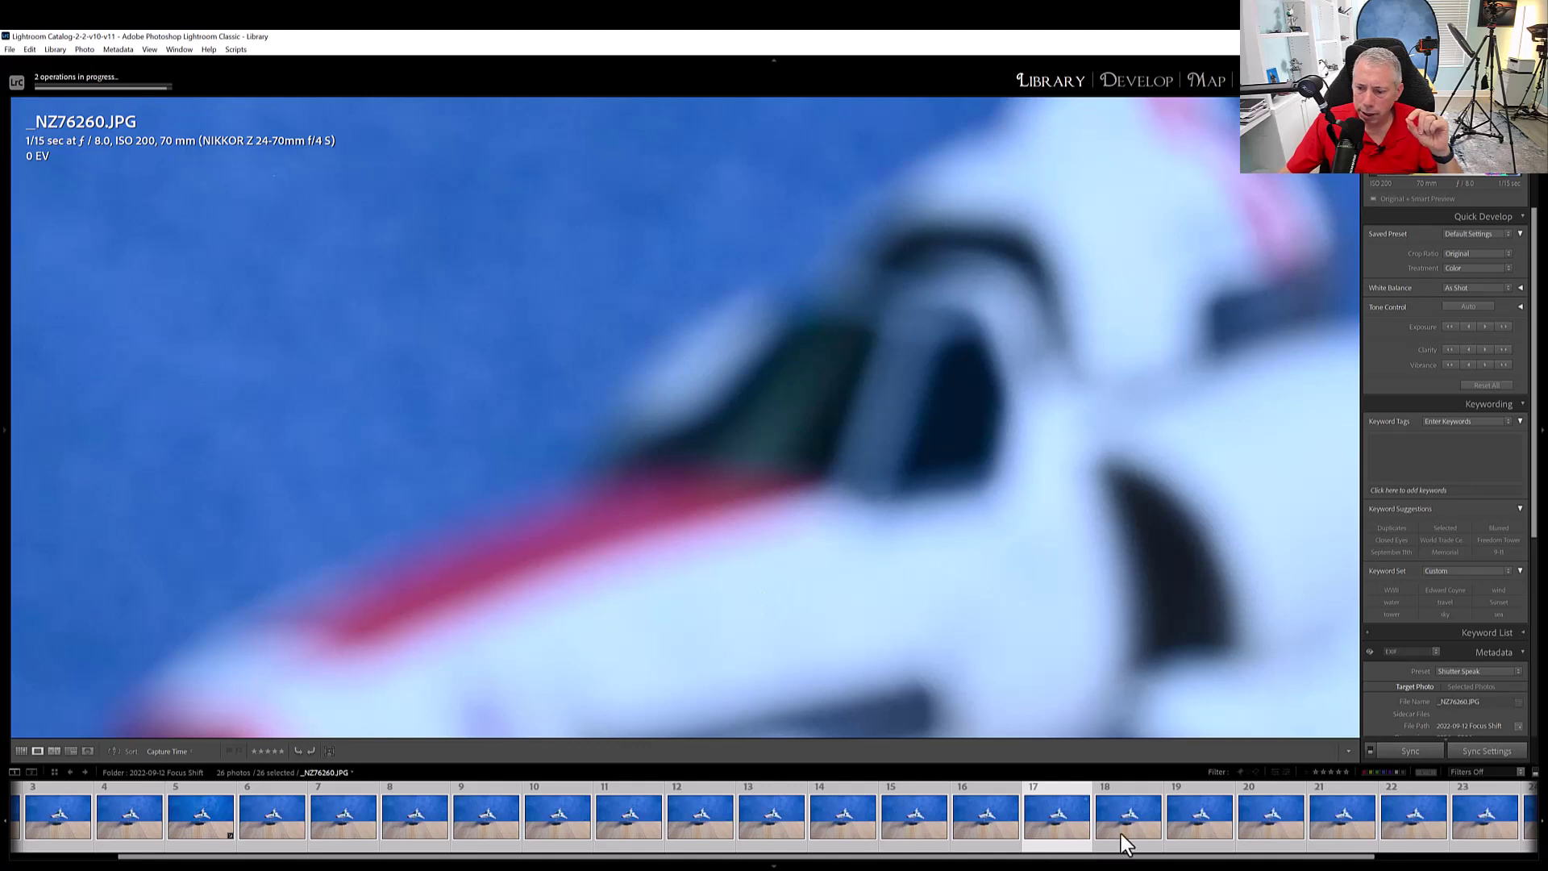
{"action": "left_click", "coordinate": [1270, 816]}
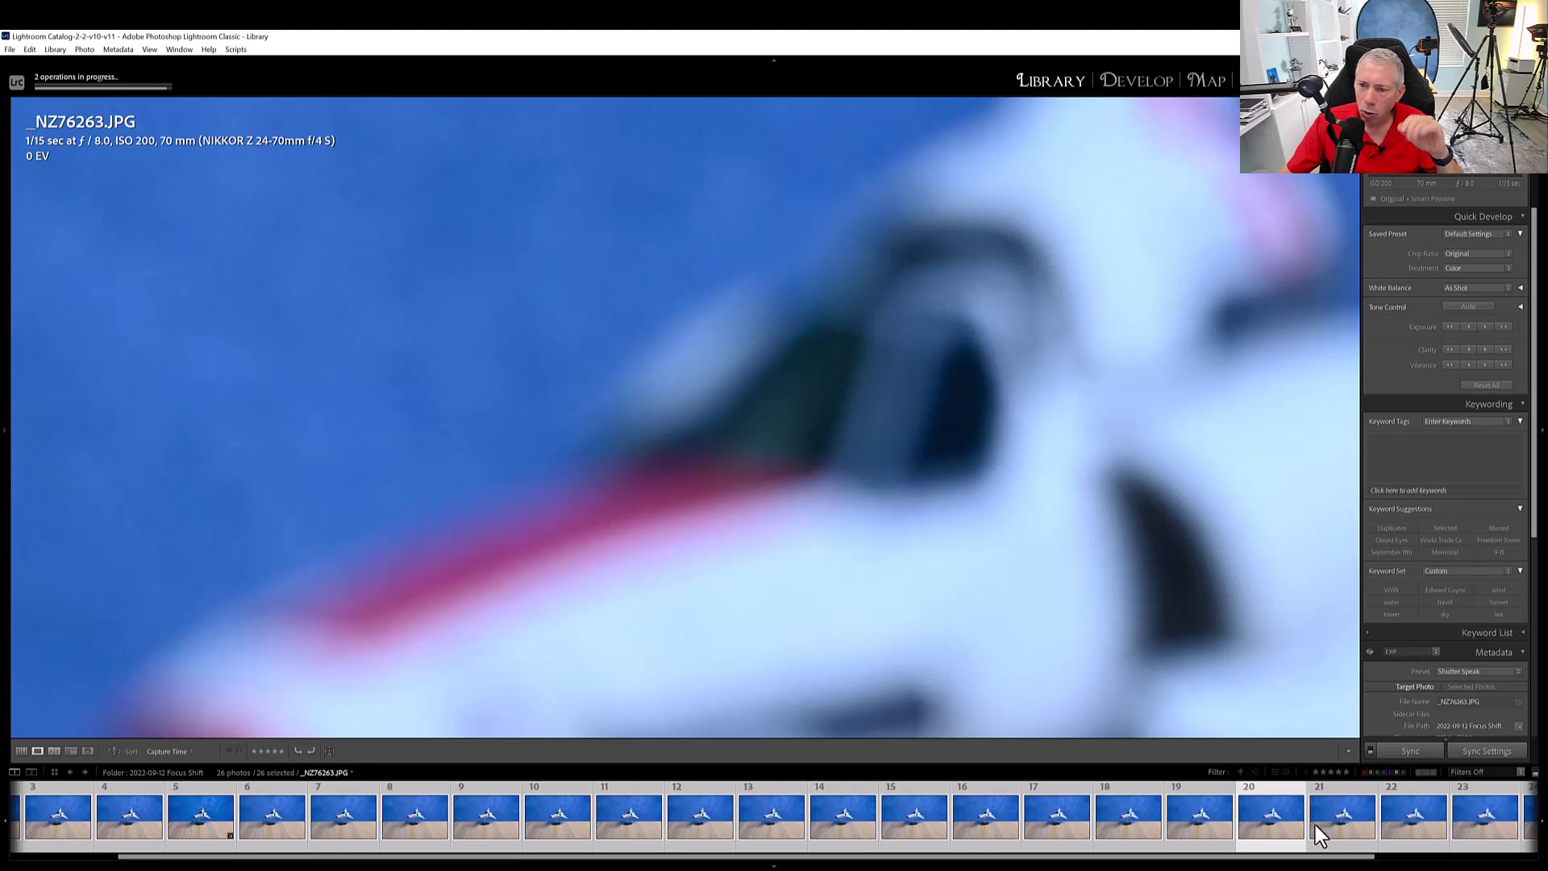
{"action": "left_click", "coordinate": [432, 814]}
Select frames 1–6 (through _NZ76249) and export them to Helicon Focus as DNG
{"action": "left_click", "coordinate": [763, 411]}
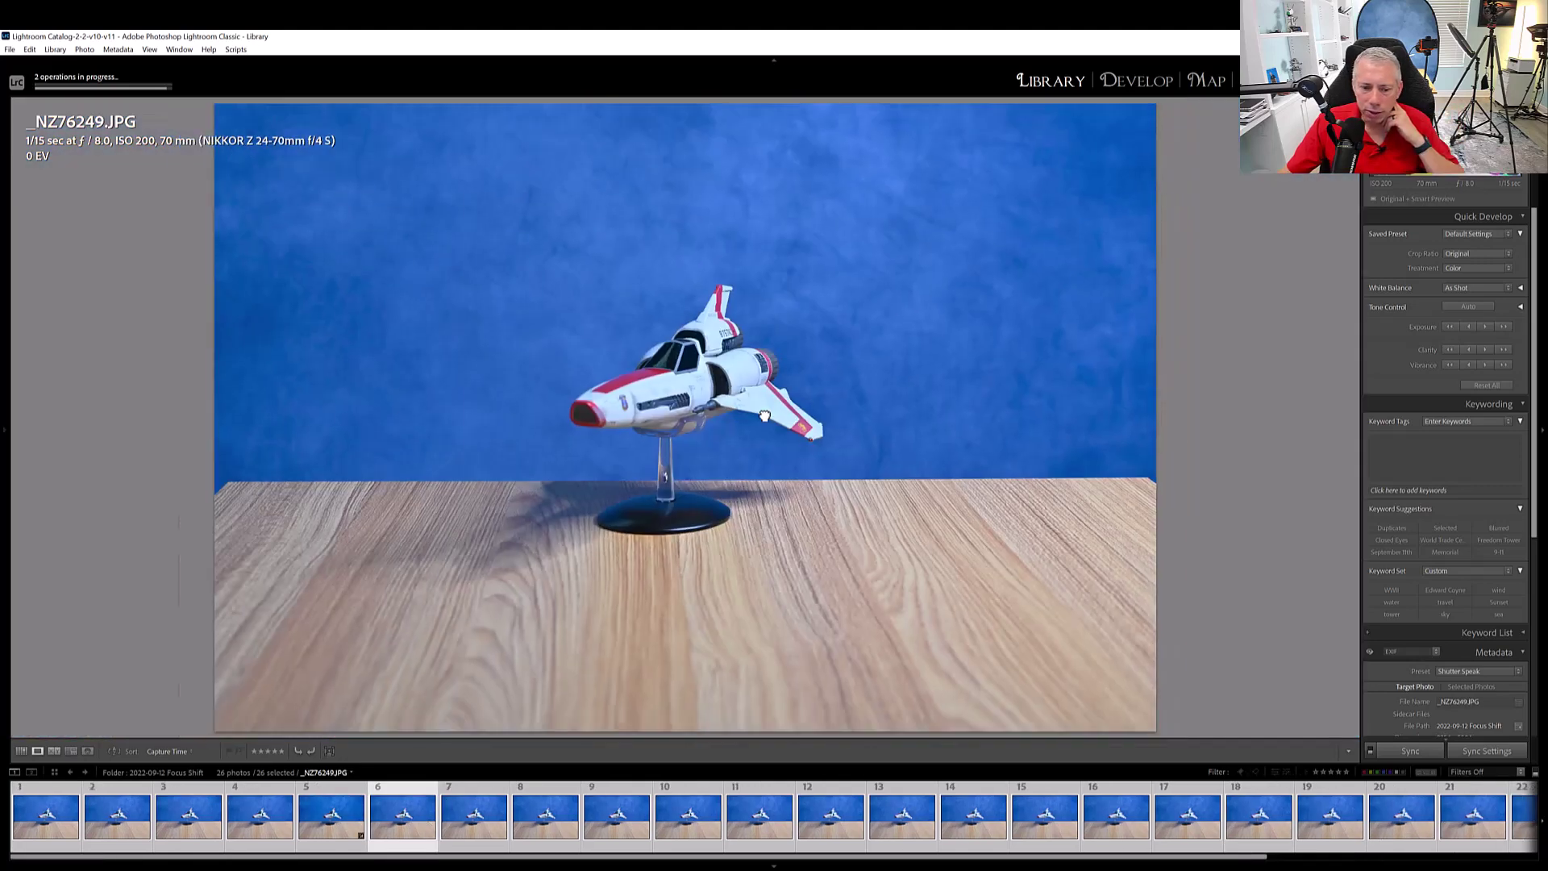
{"action": "left_click", "coordinate": [54, 815]}
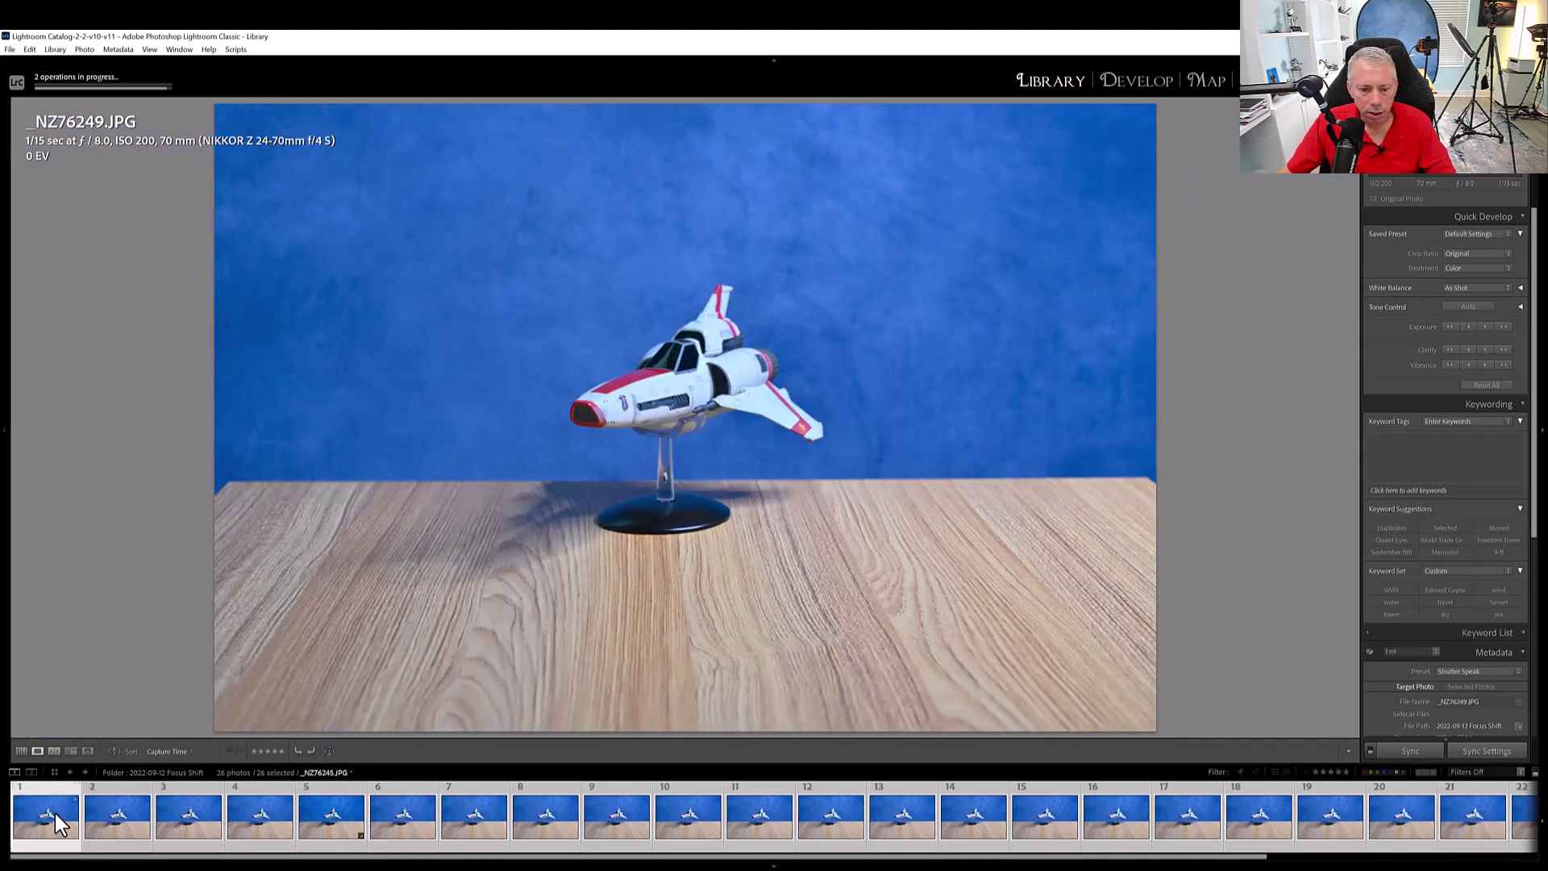
{"action": "key", "text": "ctrl+d"}
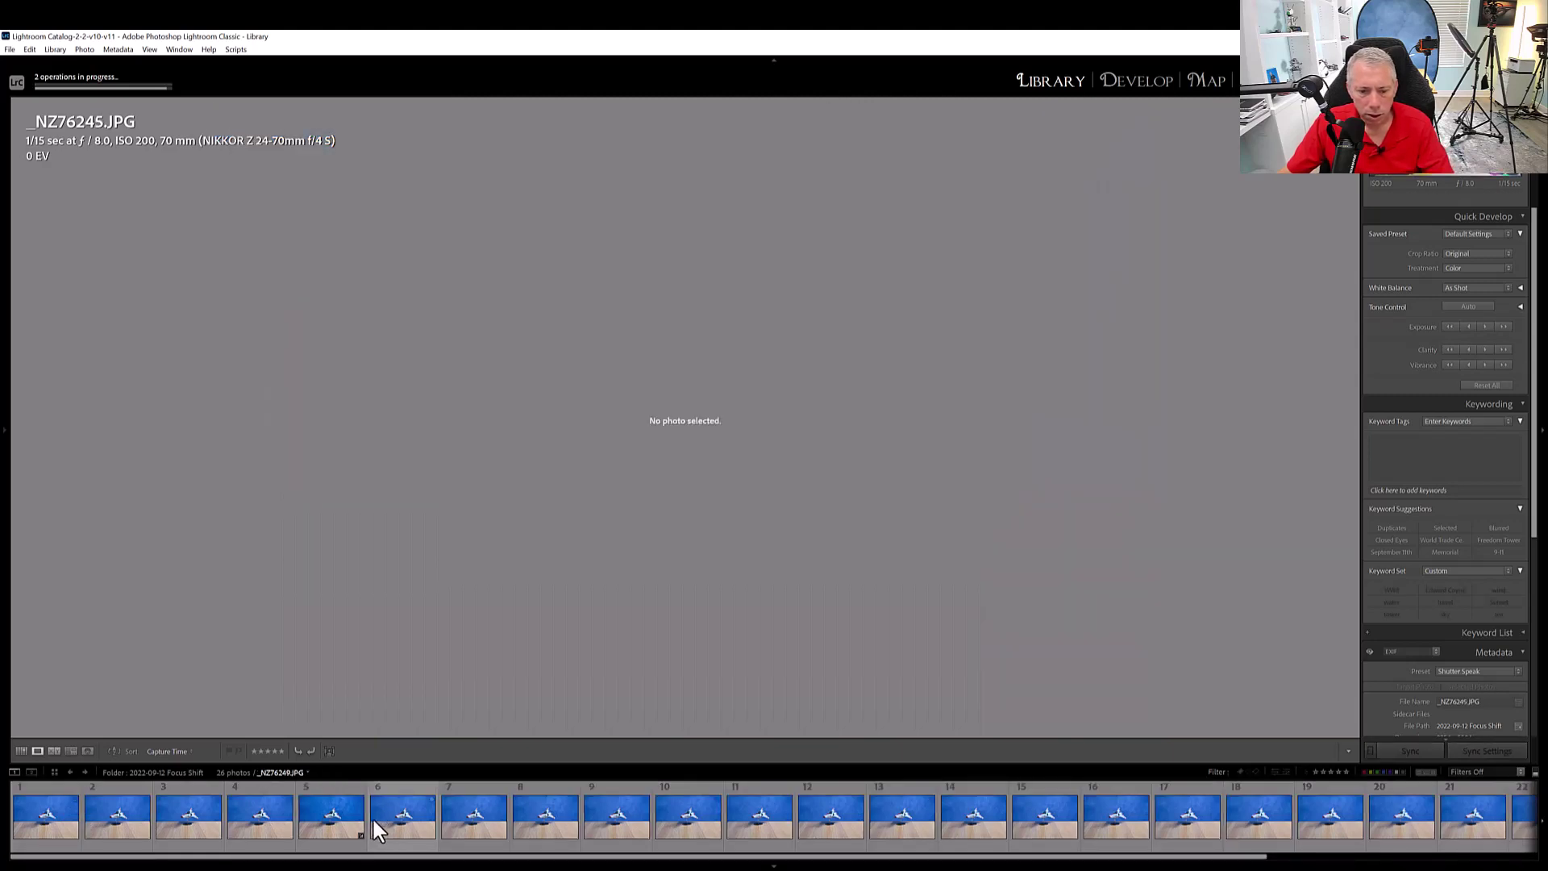
{"action": "left_click", "coordinate": [390, 819]}
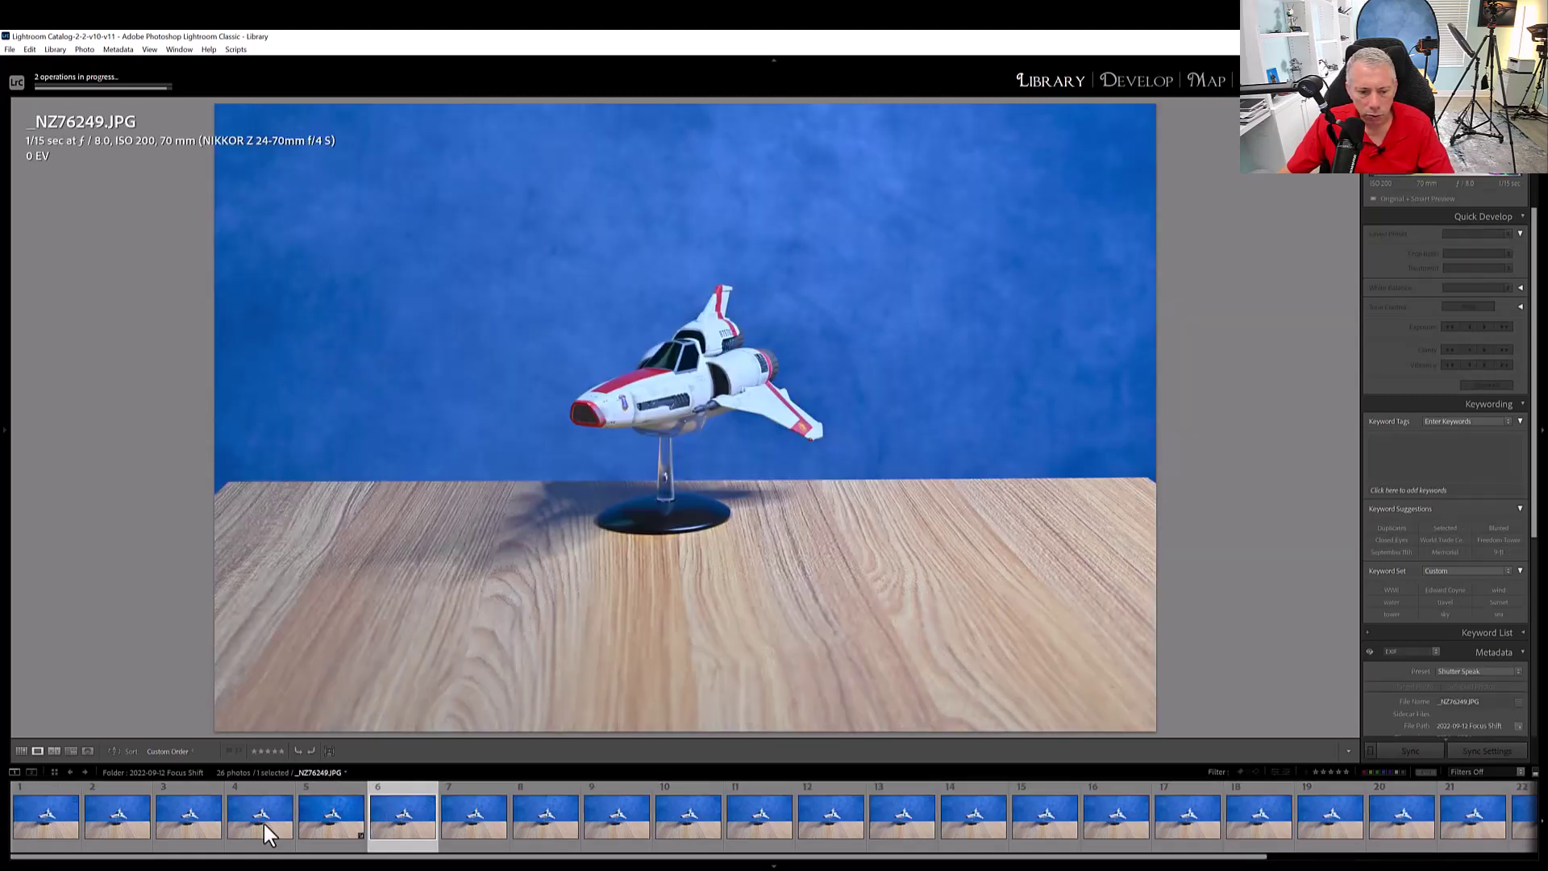
{"action": "left_click", "coordinate": [50, 812], "text": "shift"}
{"action": "right_click", "coordinate": [65, 796]}
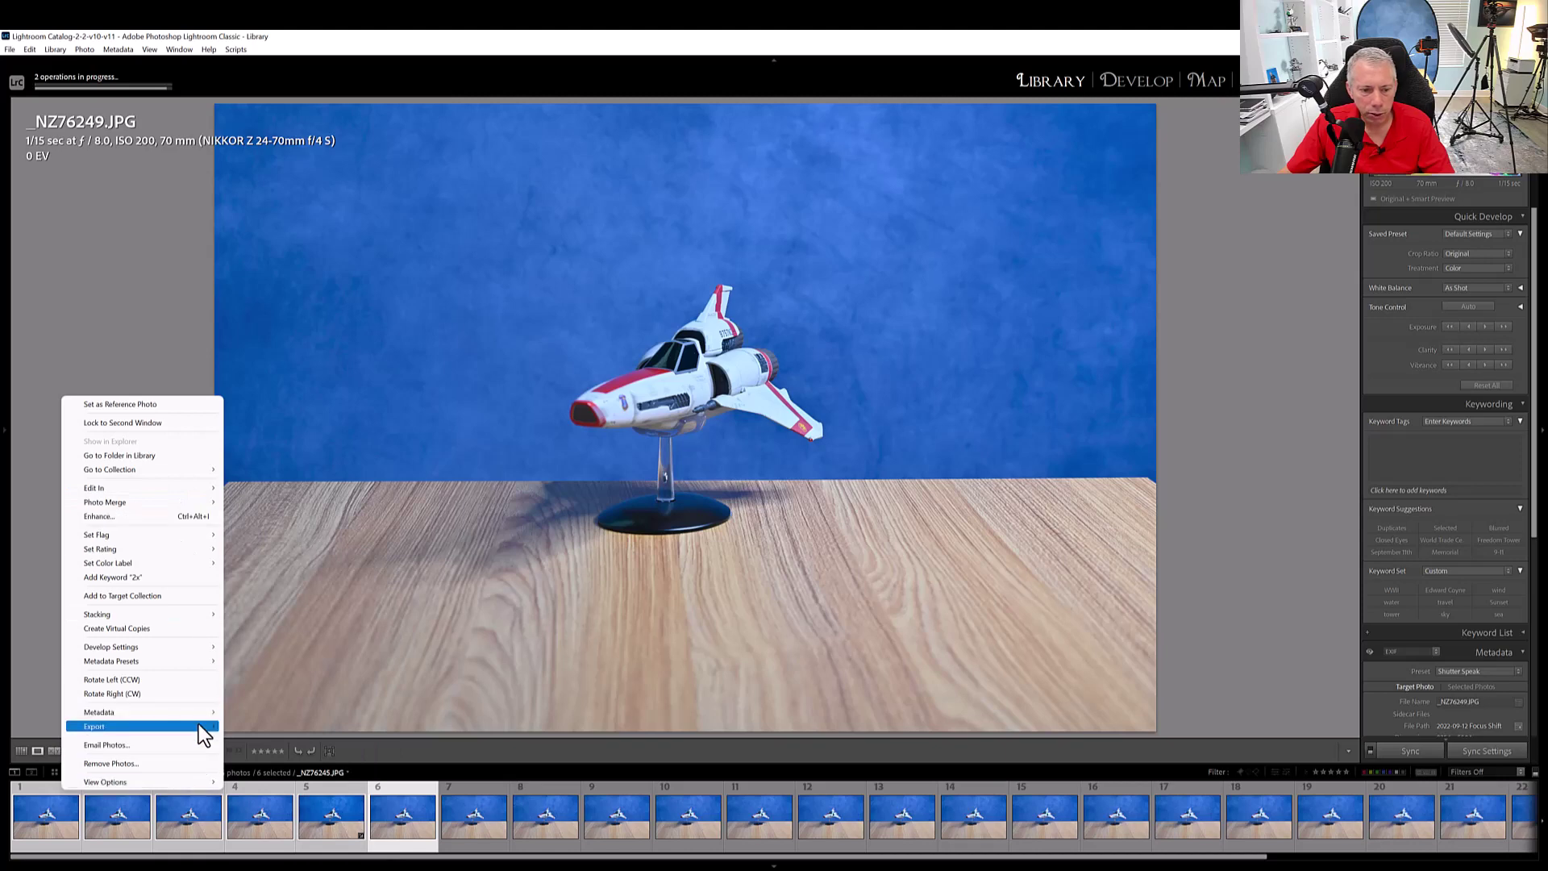
{"action": "mouse_move", "coordinate": [206, 723]}
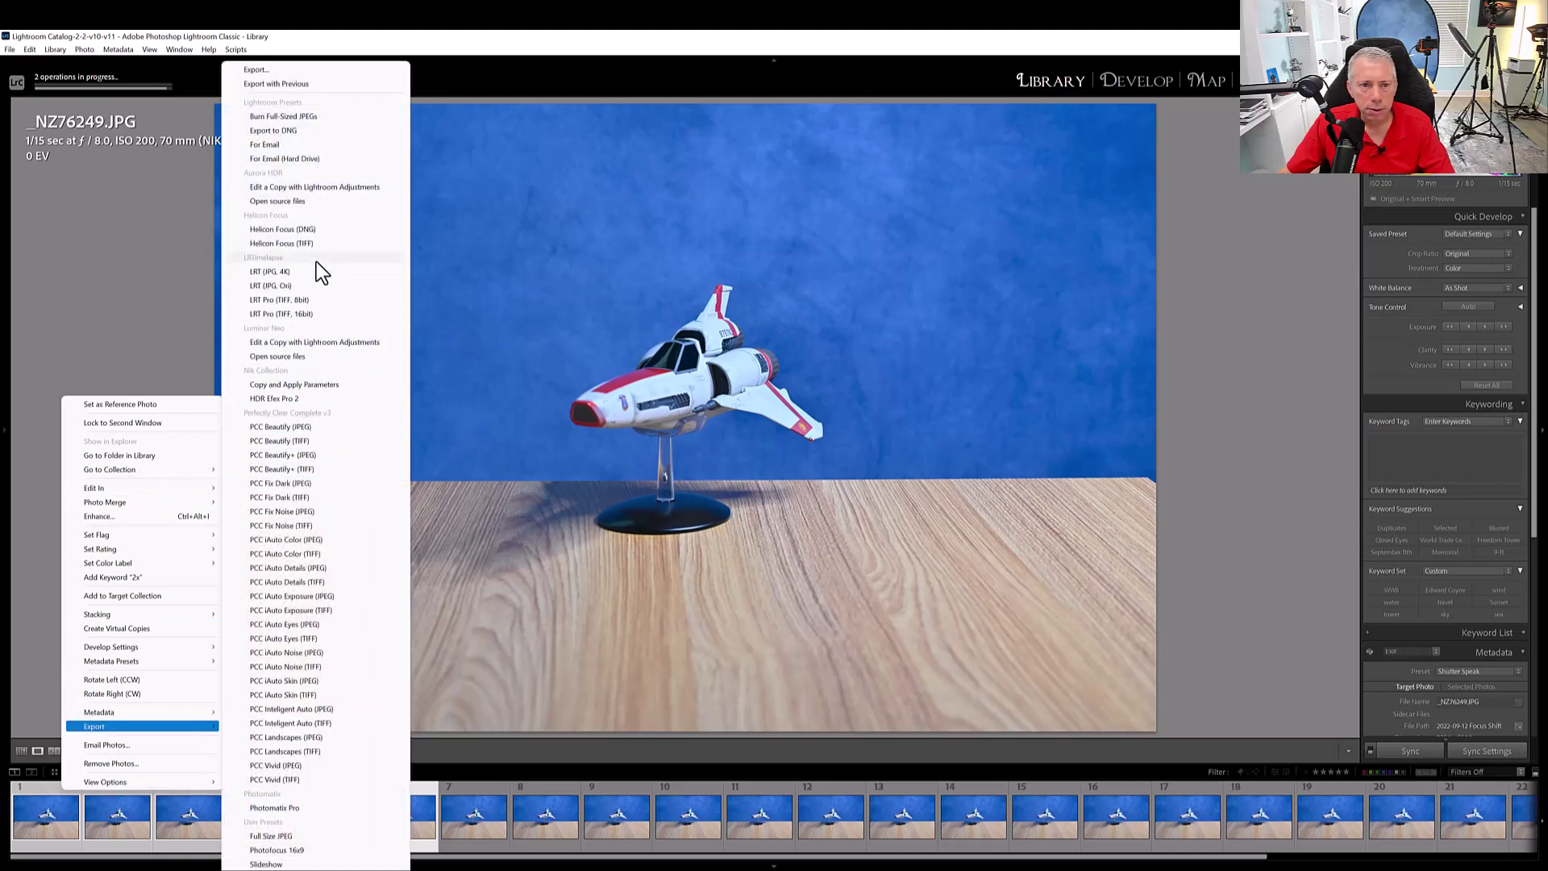
{"action": "left_click", "coordinate": [317, 228]}
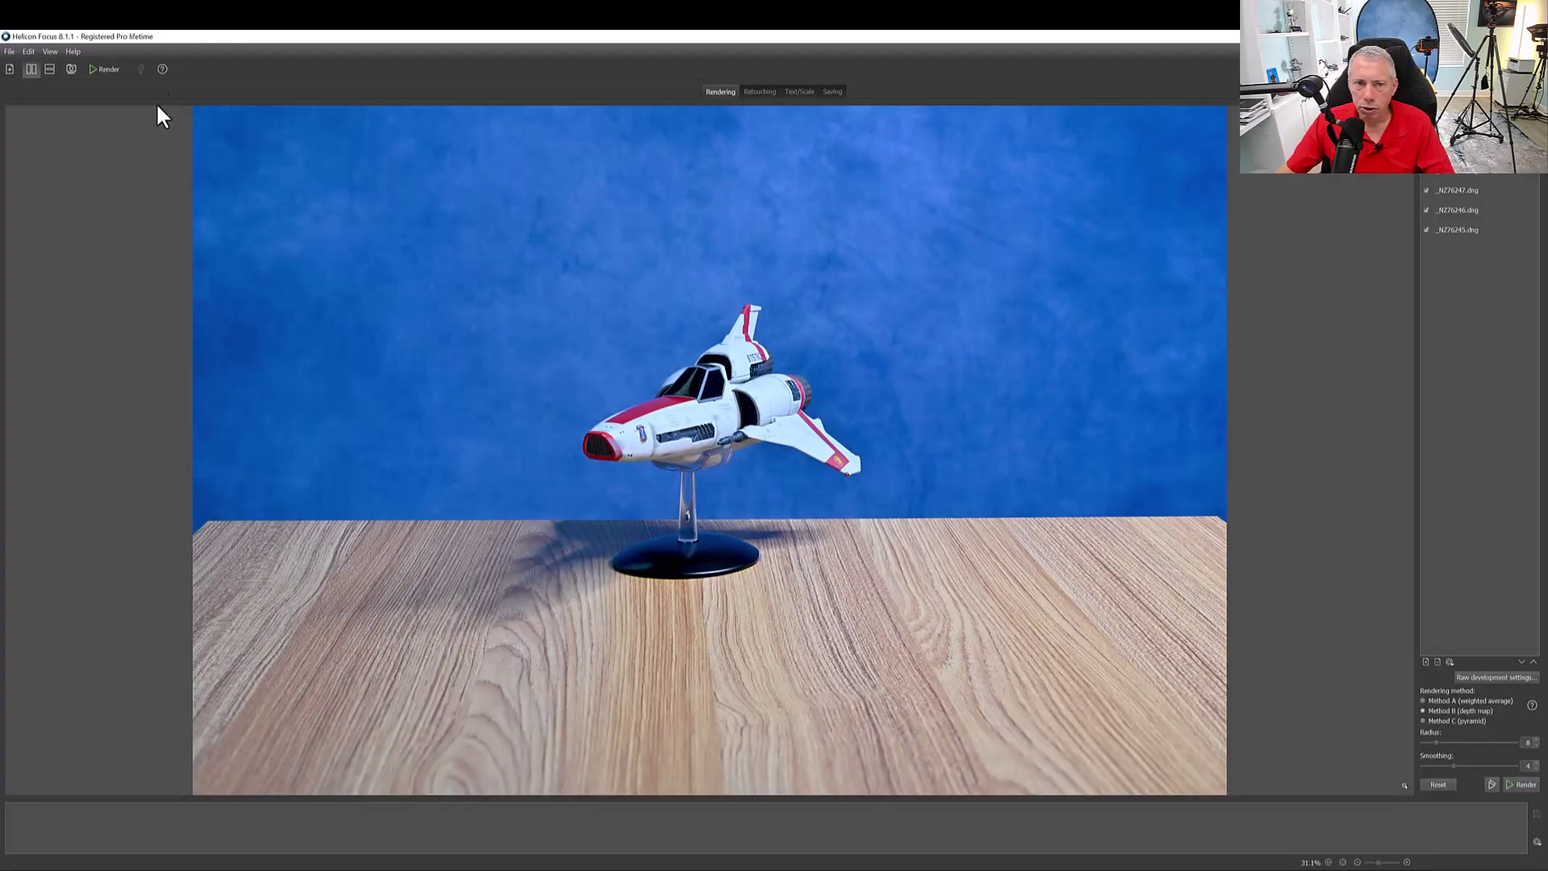
Render the six-frame Viper stack and inspect the result's detail under the 100% magnifier
{"action": "left_click", "coordinate": [104, 70]}
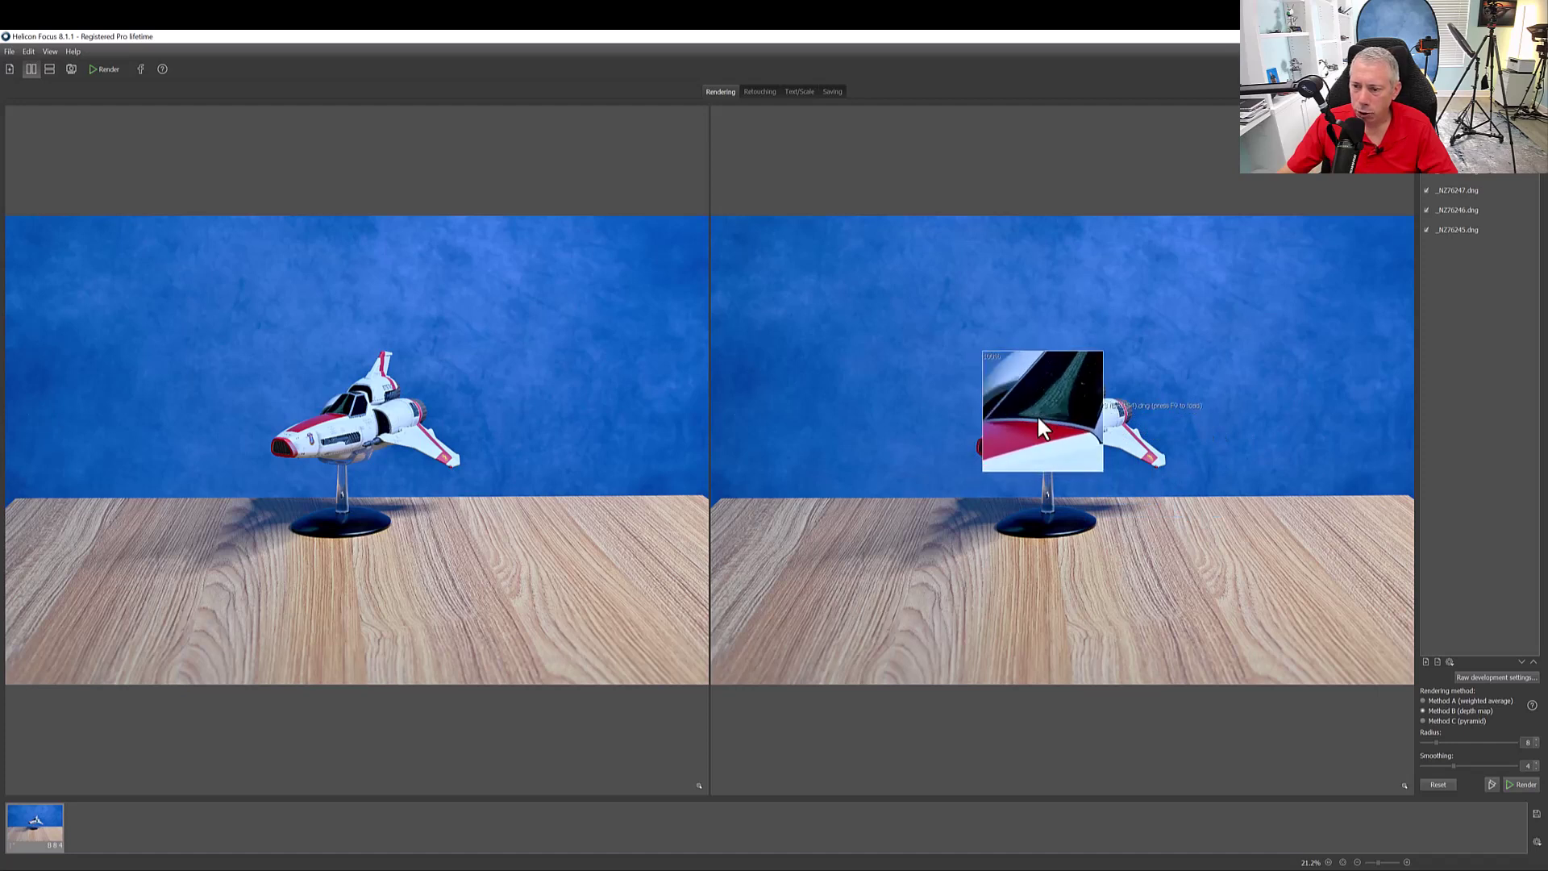
{"action": "left_click", "coordinate": [1022, 438]}
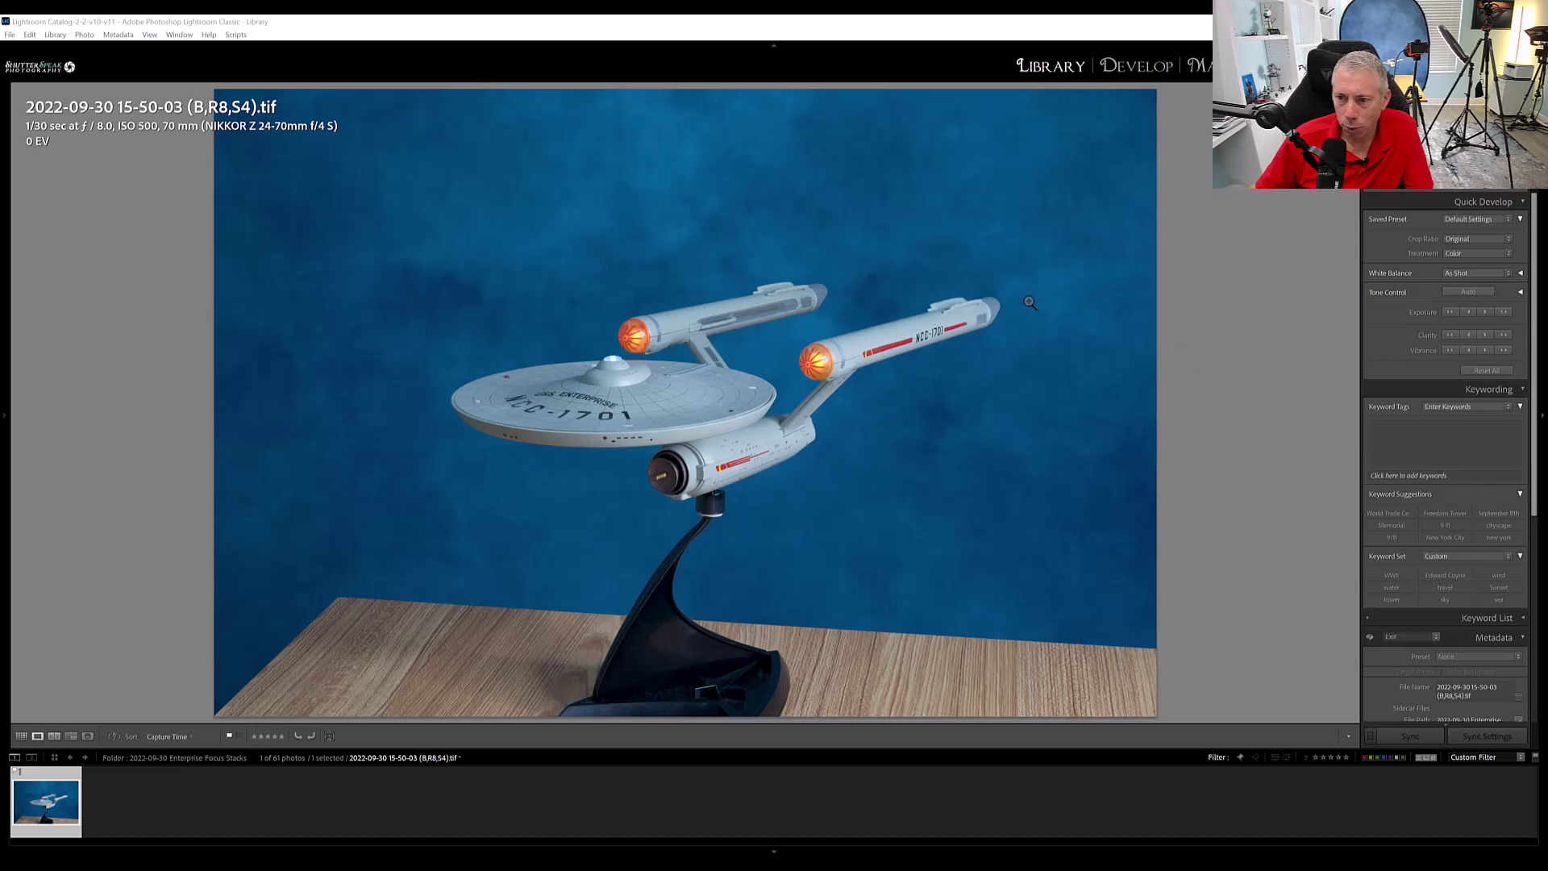
{"action": "left_click", "coordinate": [912, 331]}
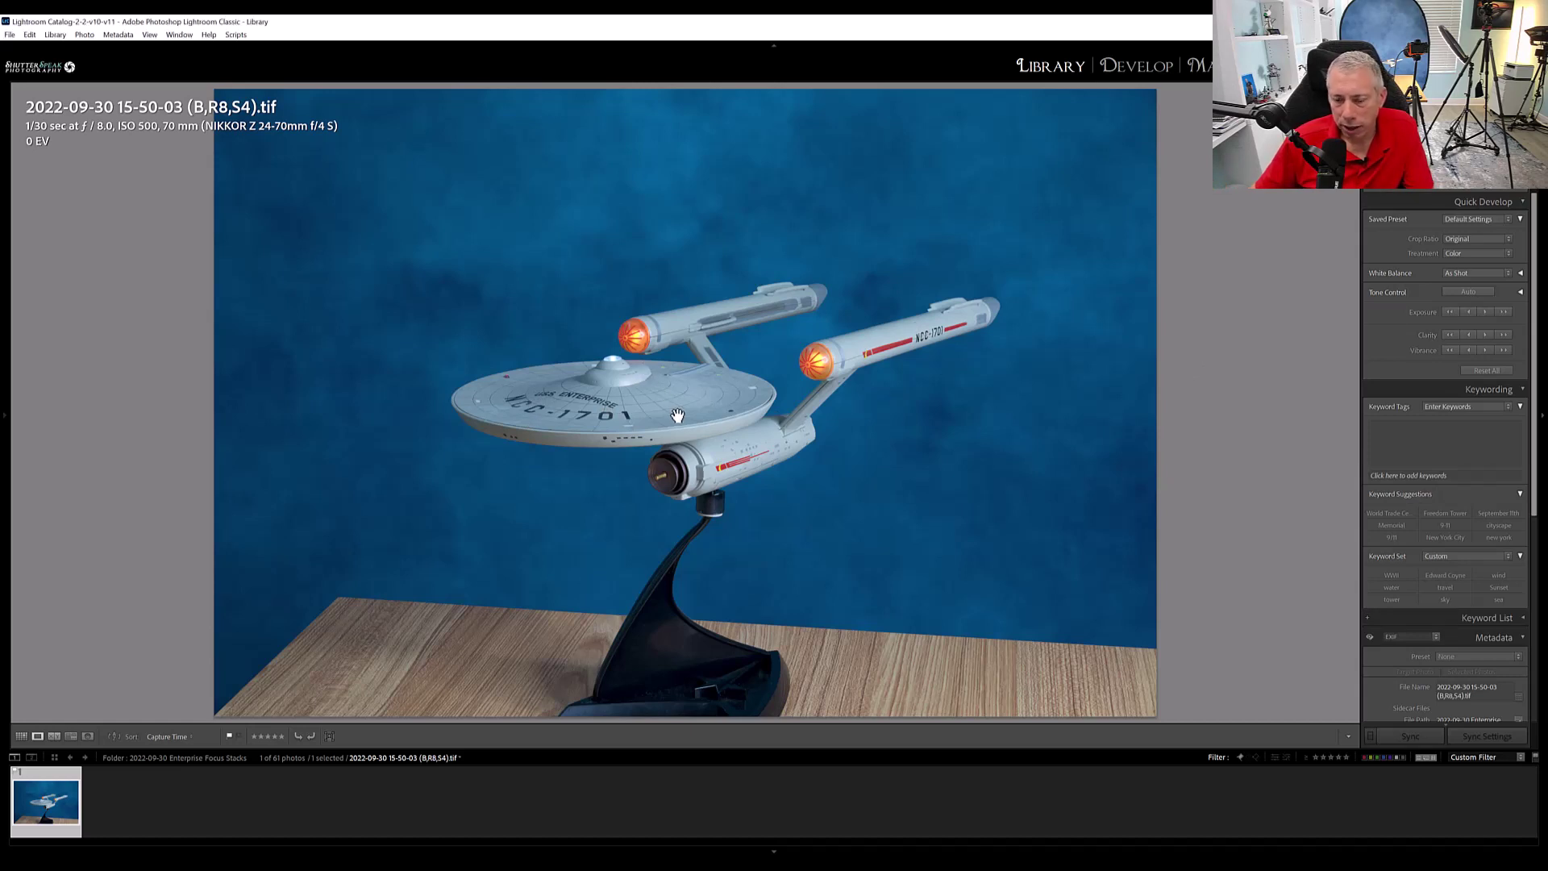
{"action": "left_click", "coordinate": [677, 415]}
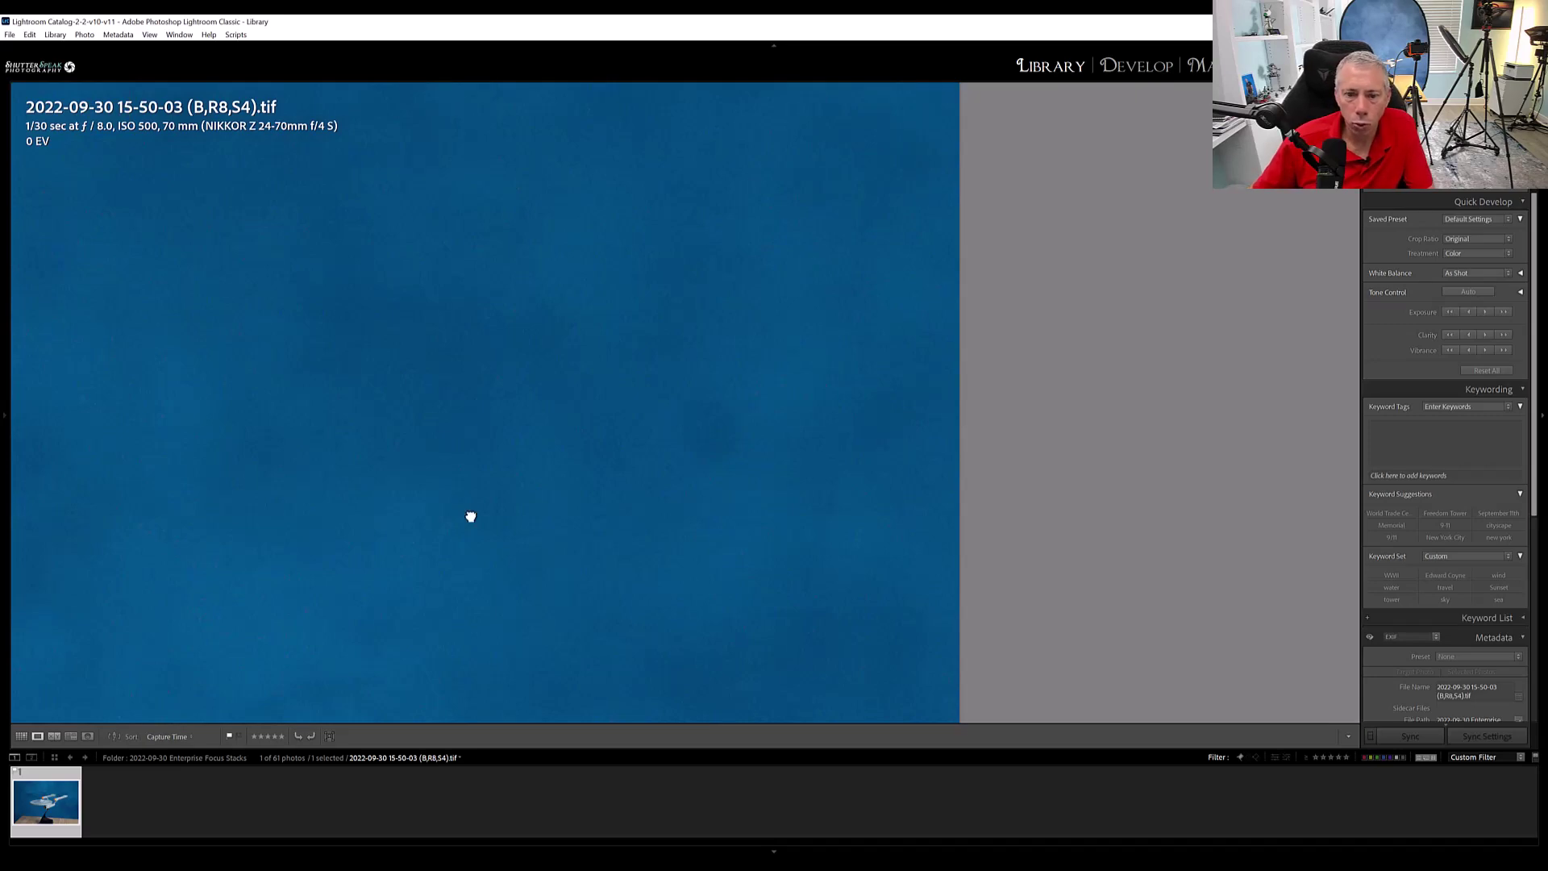
{"action": "left_click_drag", "start_coordinate": [470, 515], "coordinate": [947, 487]}
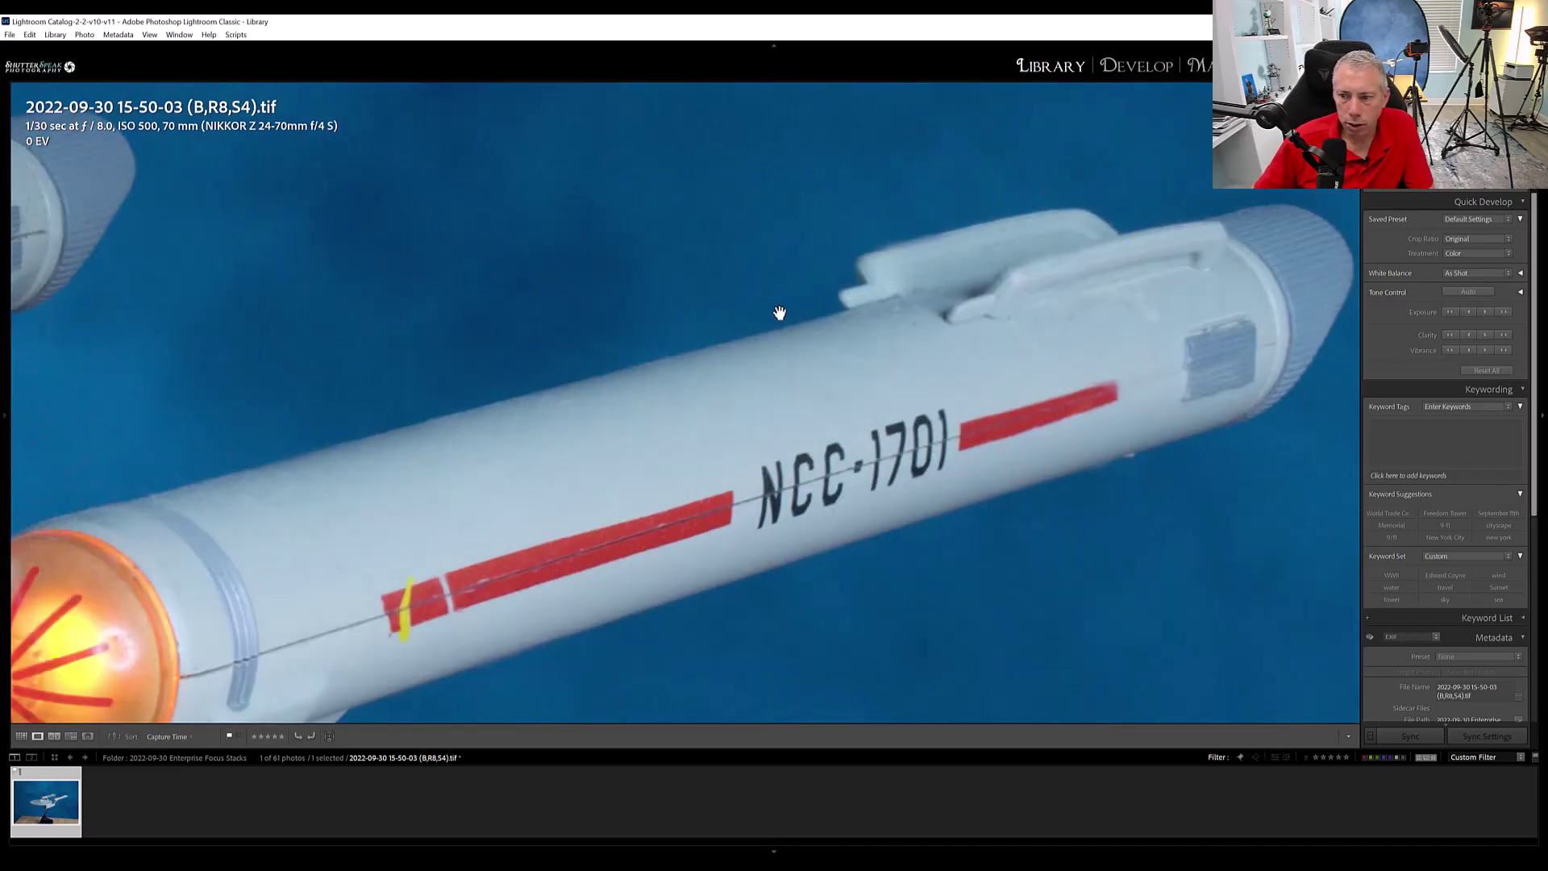
{"action": "left_click_drag", "start_coordinate": [781, 311], "coordinate": [1295, 128]}
{"action": "left_click_drag", "start_coordinate": [707, 395], "coordinate": [774, 290]}
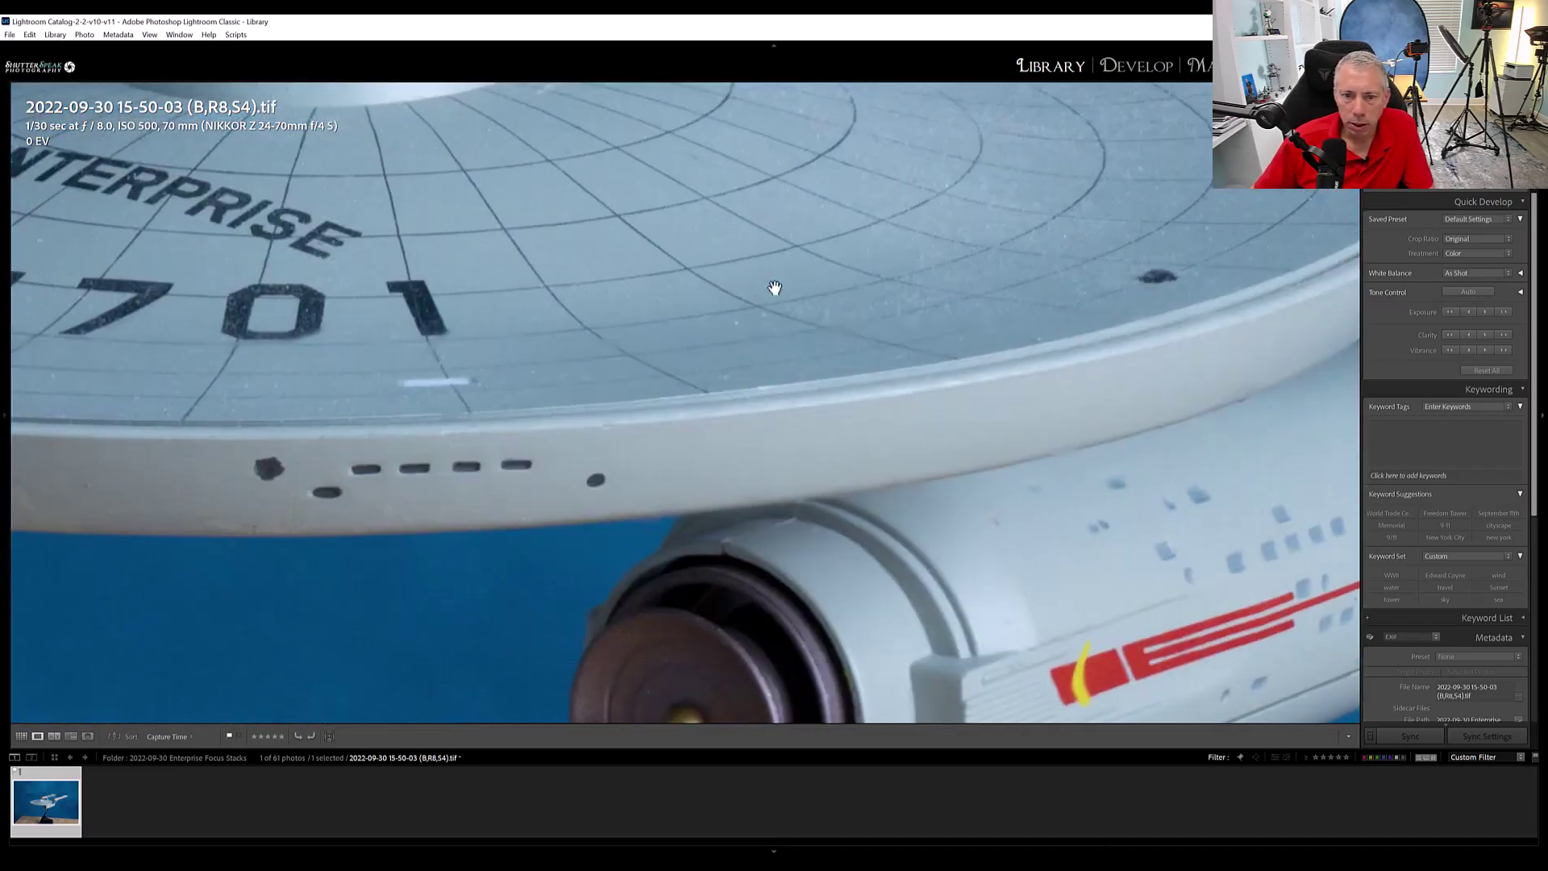
{"action": "left_click", "coordinate": [784, 385]}
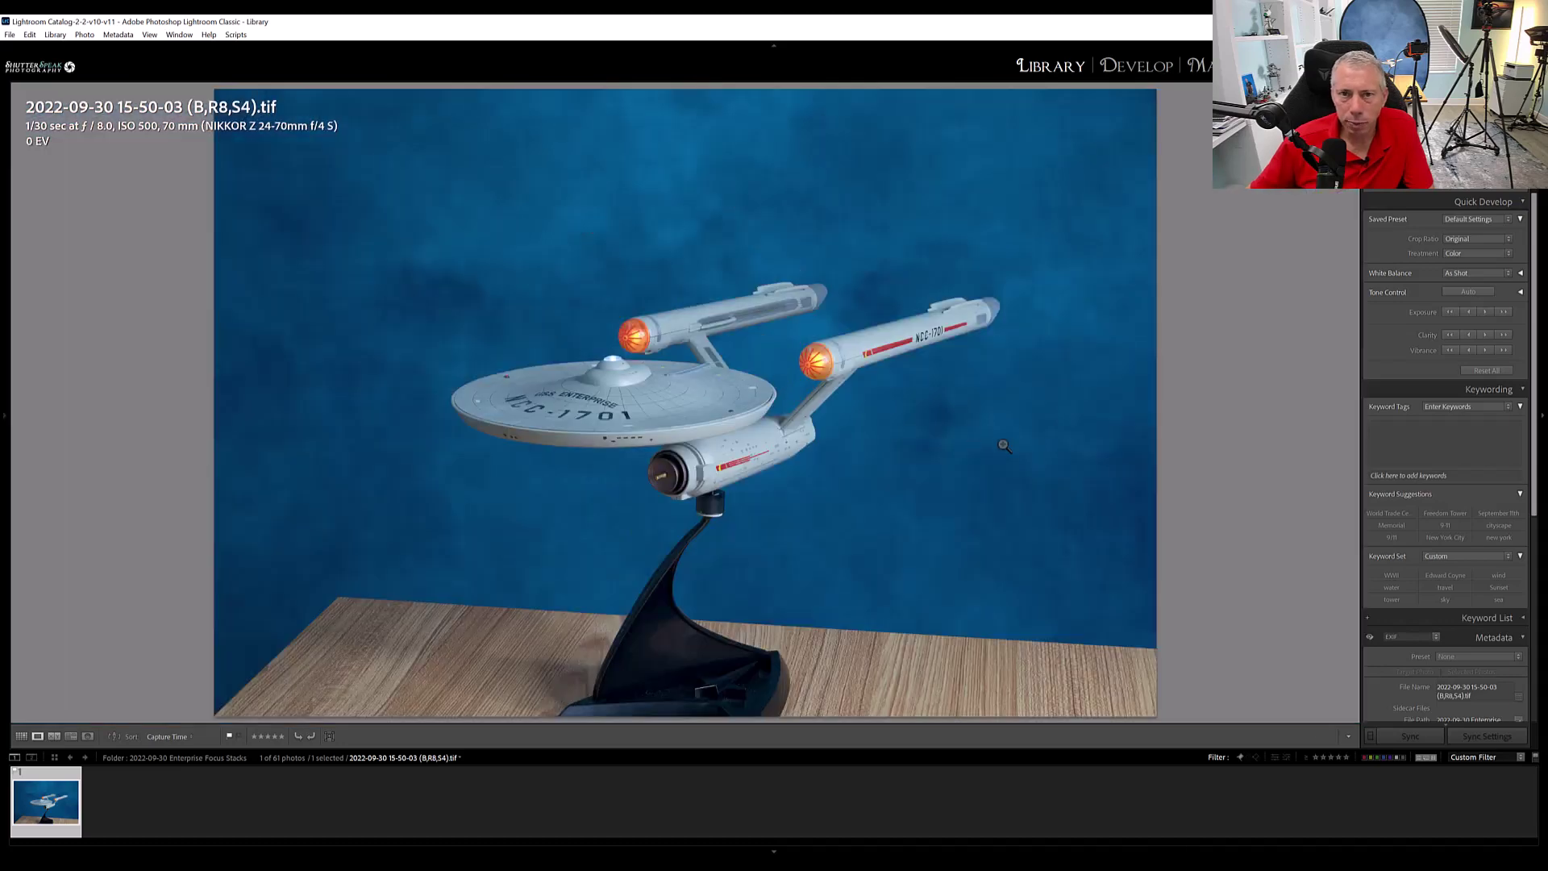